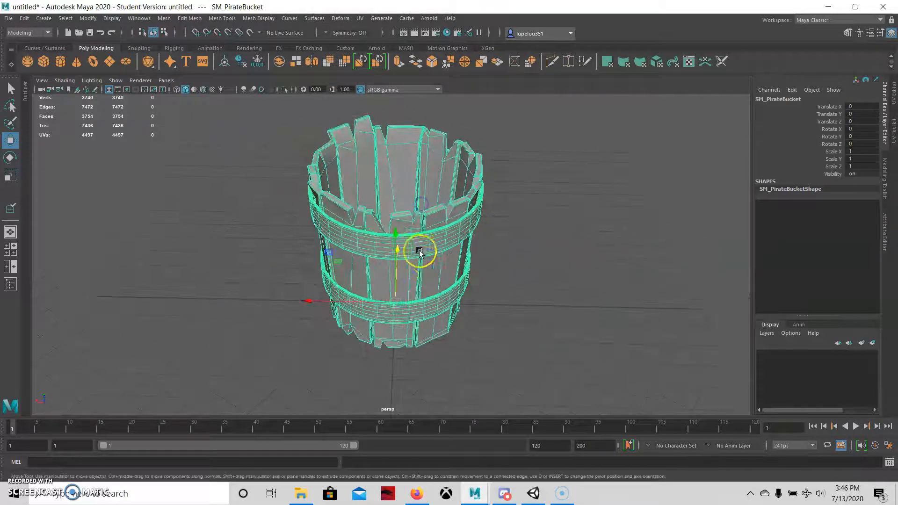
# Step: Open the UV Editor for the bucket, then turn off the distortion shading and the checker map
pyautogui.keyDown('alt'); pyautogui.moveTo(420, 252); pyautogui.dragTo(475, 263); pyautogui.keyUp('alt')
pyautogui.click(893, 106)
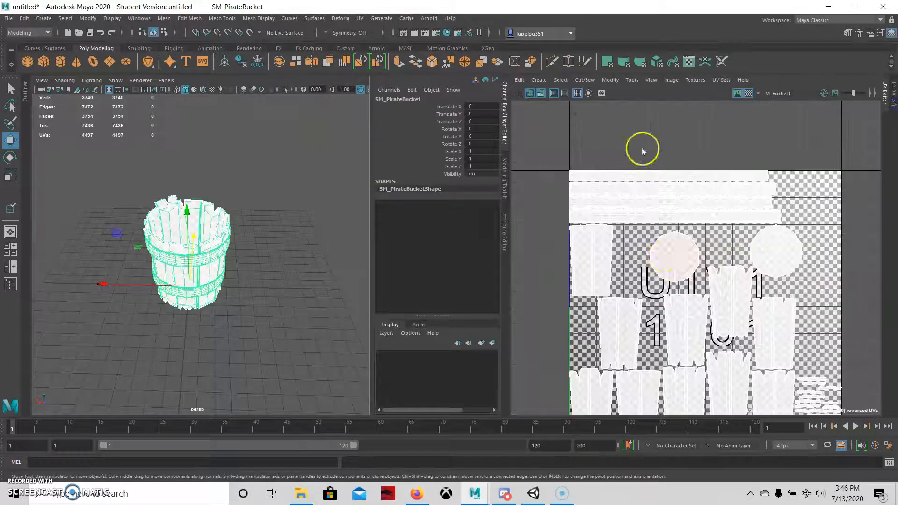
pyautogui.keyDown('alt'); pyautogui.moveTo(647, 241); pyautogui.dragTo(626, 191, button='middle'); pyautogui.keyUp('alt')
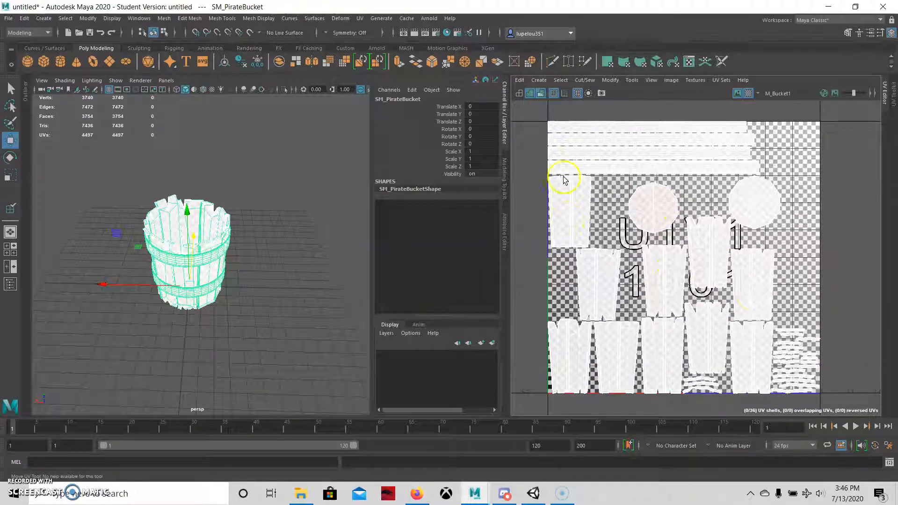
pyautogui.click(541, 93)
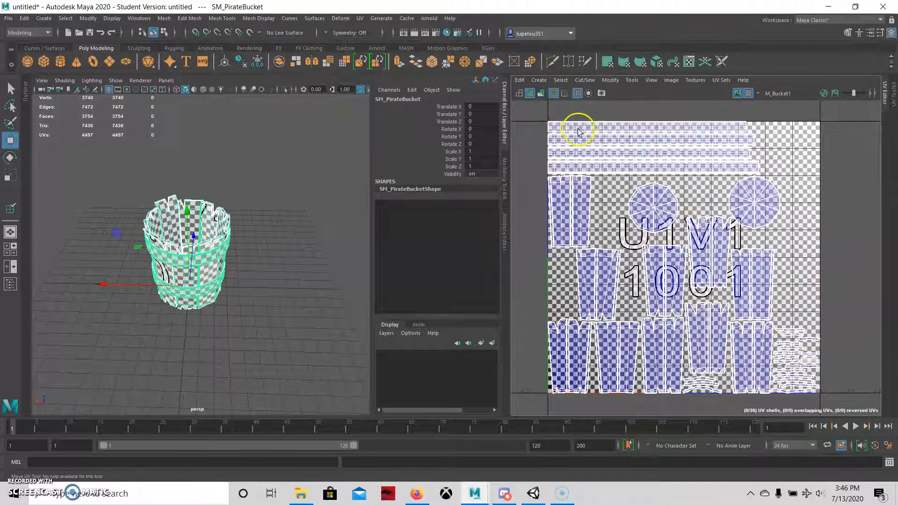
pyautogui.click(749, 94)
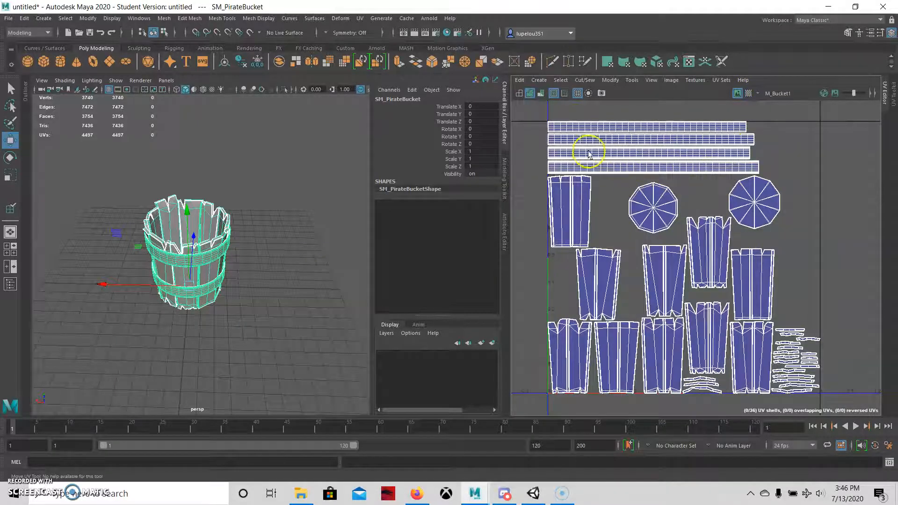
# Step: Switch to UV shell selection and move the round shell beside the upper plank shell so that it overlaps that plank
pyautogui.scroll(2, 575, 158)
pyautogui.scroll(-1, 579, 158)
pyautogui.moveTo(646, 207); pyautogui.dragTo(616, 194, button='right')
pyautogui.click(666, 218)
pyautogui.moveTo(693, 211); pyautogui.dragTo(631, 229)
pyautogui.click(633, 228)
pyautogui.scroll(4, 598, 233)
pyautogui.keyDown('alt'); pyautogui.moveTo(596, 234); pyautogui.dragTo(625, 245, button='middle'); pyautogui.keyUp('alt')
pyautogui.keyDown('alt'); pyautogui.moveTo(625, 244); pyautogui.dragTo(794, 293, button='right'); pyautogui.keyUp('alt')
pyautogui.keyDown('alt'); pyautogui.moveTo(644, 222); pyautogui.dragTo(667, 234, button='middle'); pyautogui.keyUp('alt')
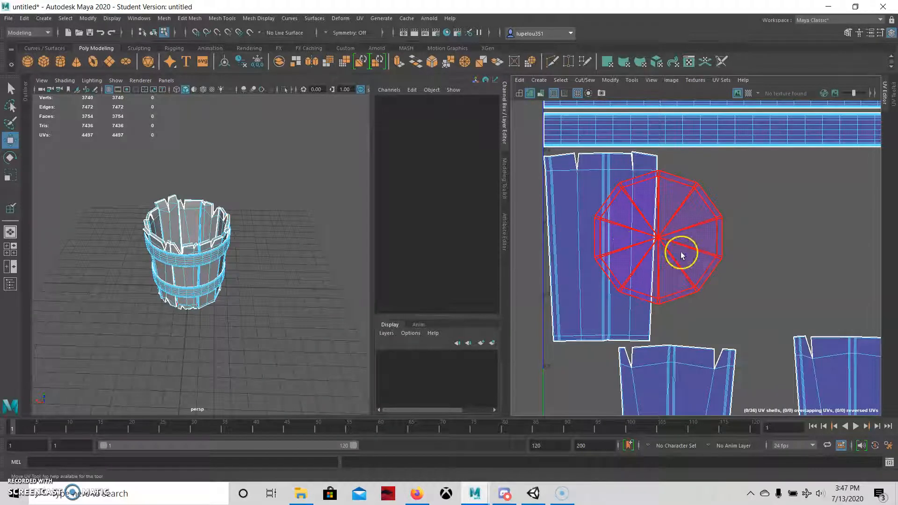
# Step: Move the round shell off the plank shell into the empty space beside it
pyautogui.click(666, 275)
pyautogui.click(743, 272)
pyautogui.click(669, 244)
pyautogui.scroll(-3, 669, 244)
pyautogui.scroll(2, 671, 244)
pyautogui.moveTo(679, 240); pyautogui.dragTo(746, 248)
pyautogui.keyDown('alt'); pyautogui.moveTo(746, 247); pyautogui.dragTo(718, 242, button='right'); pyautogui.keyUp('alt')
pyautogui.keyDown('alt'); pyautogui.moveTo(727, 242); pyautogui.dragTo(616, 218, button='middle'); pyautogui.keyUp('alt')
pyautogui.keyDown('alt'); pyautogui.moveTo(617, 215); pyautogui.dragTo(607, 213, button='right'); pyautogui.keyUp('alt')
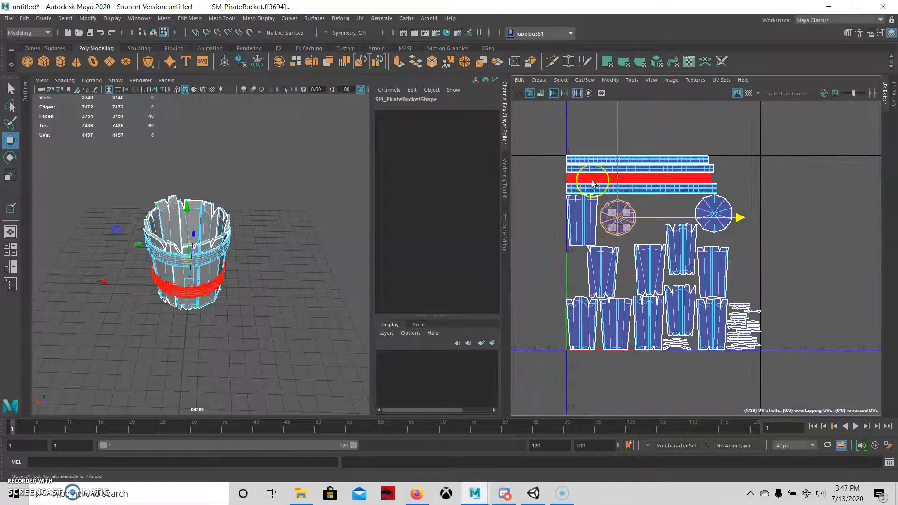
# Step: Select all of the bucket's UV shells and open the Layout UVs options, with Rotate Shells left off
pyautogui.moveTo(552, 146); pyautogui.dragTo(802, 371)
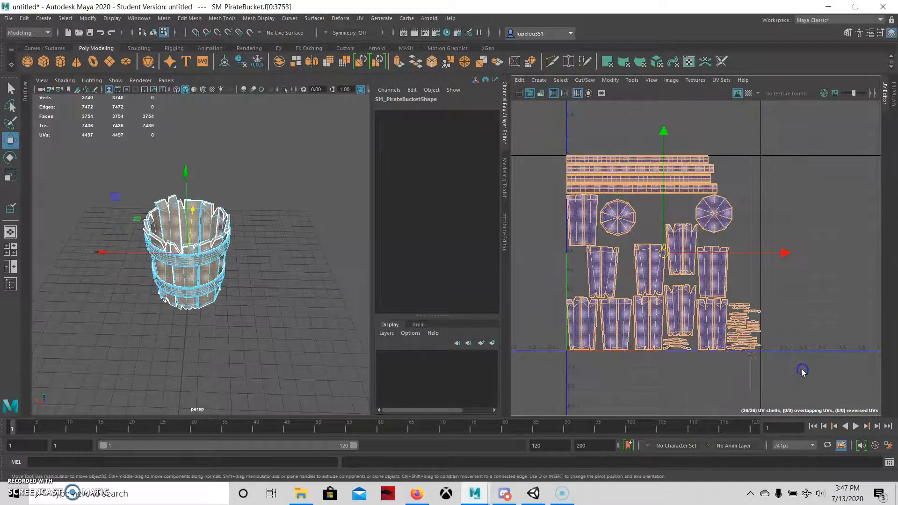
pyautogui.press('f')
pyautogui.click(609, 80)
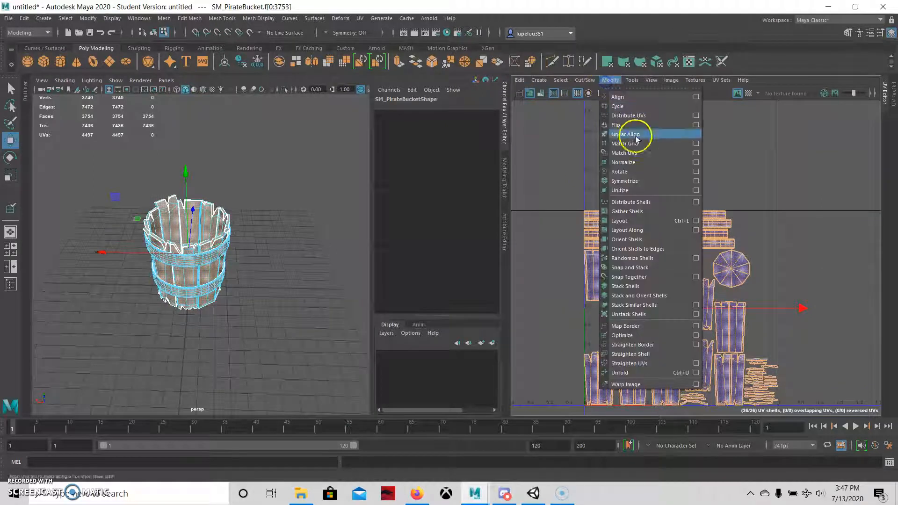
pyautogui.click(696, 221)
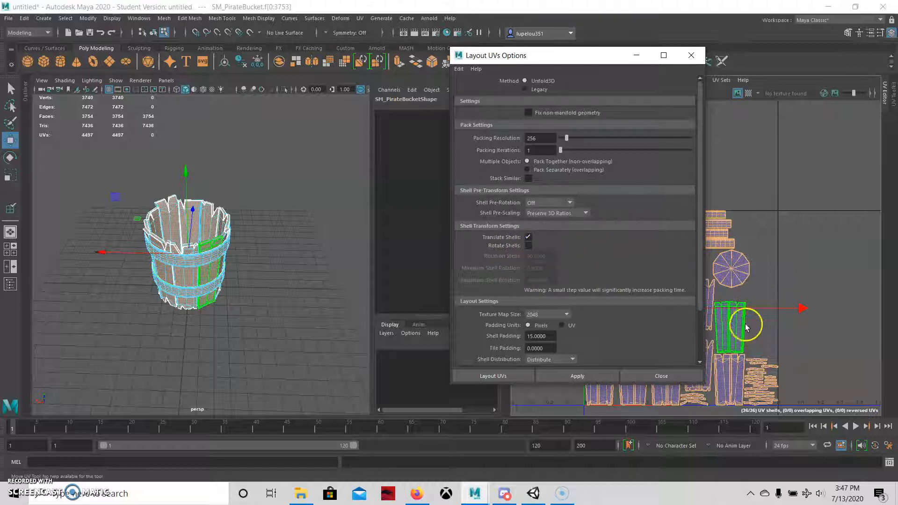
pyautogui.click(528, 246)
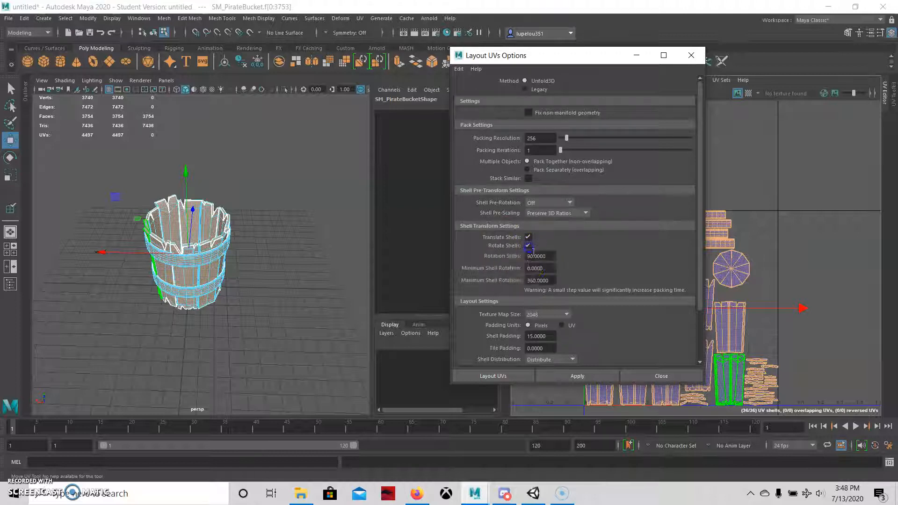
pyautogui.click(529, 247)
pyautogui.scroll(-1, 514, 266)
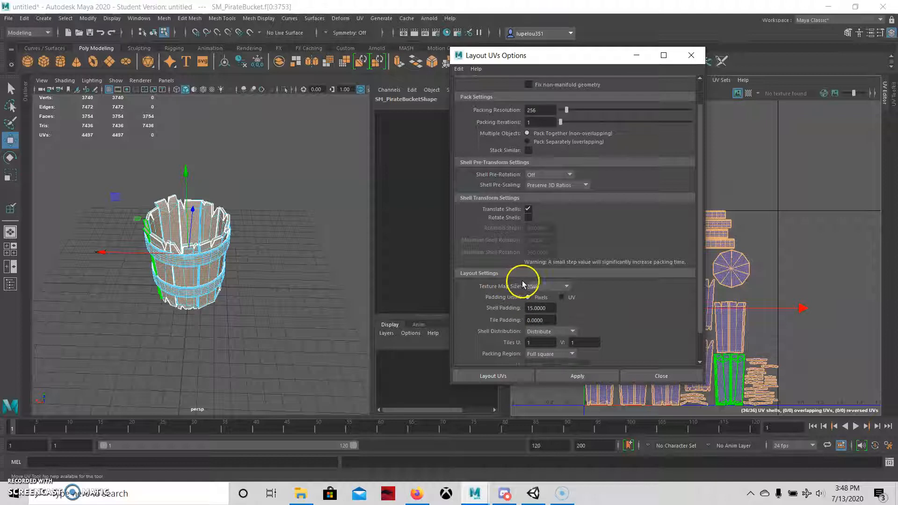
pyautogui.click(547, 375)
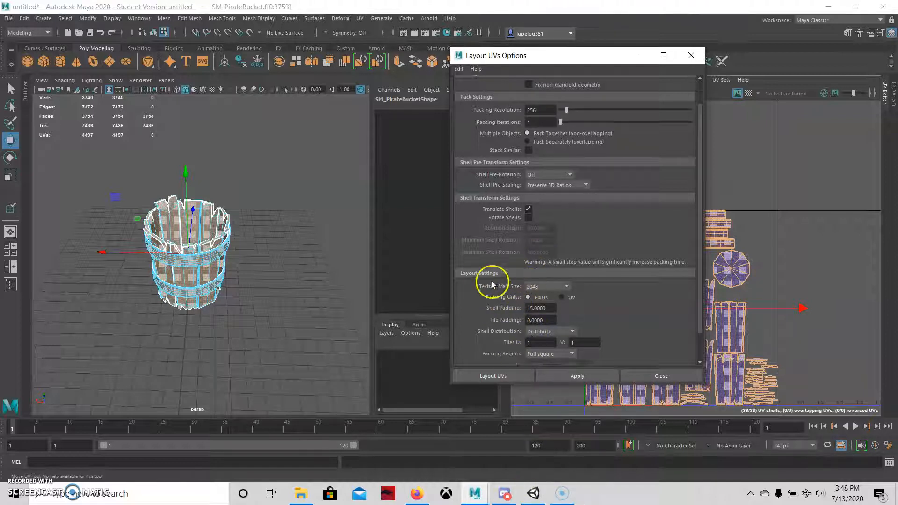
# Step: Switch to Unity and open the Lighting settings at the lightmapping section
pyautogui.click(533, 496)
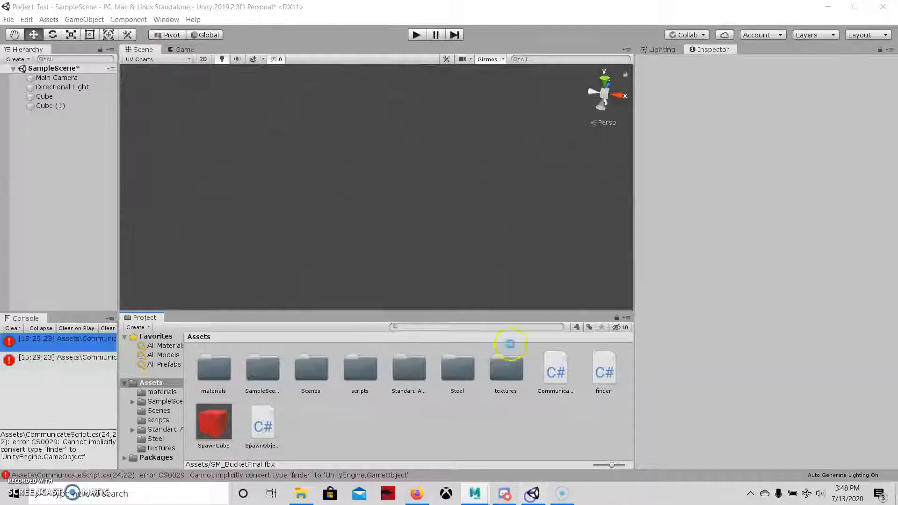
pyautogui.click(166, 19)
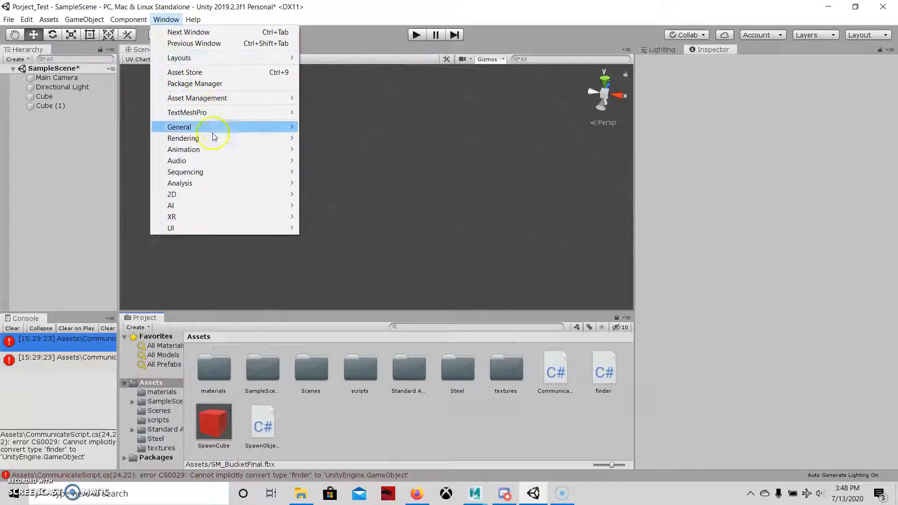
pyautogui.moveTo(252, 137)
pyautogui.click(323, 138)
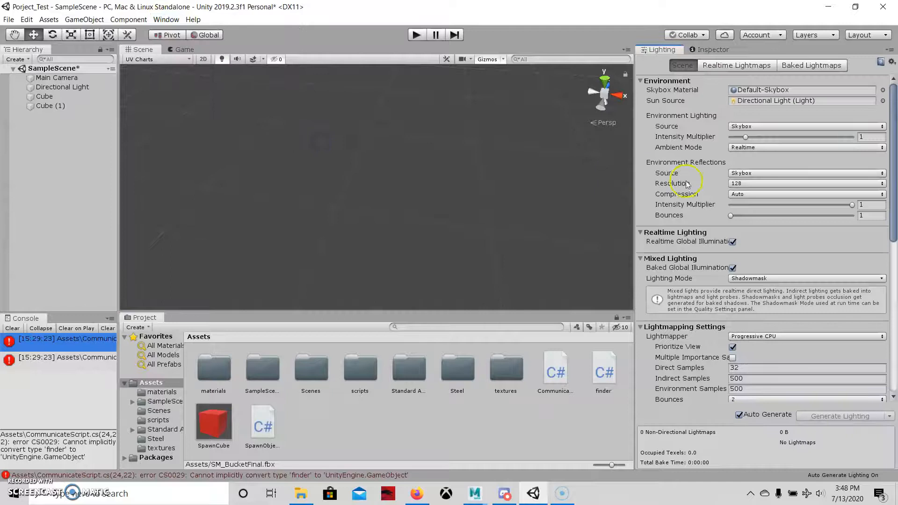
pyautogui.scroll(-3, 813, 225)
pyautogui.scroll(-8, 784, 286)
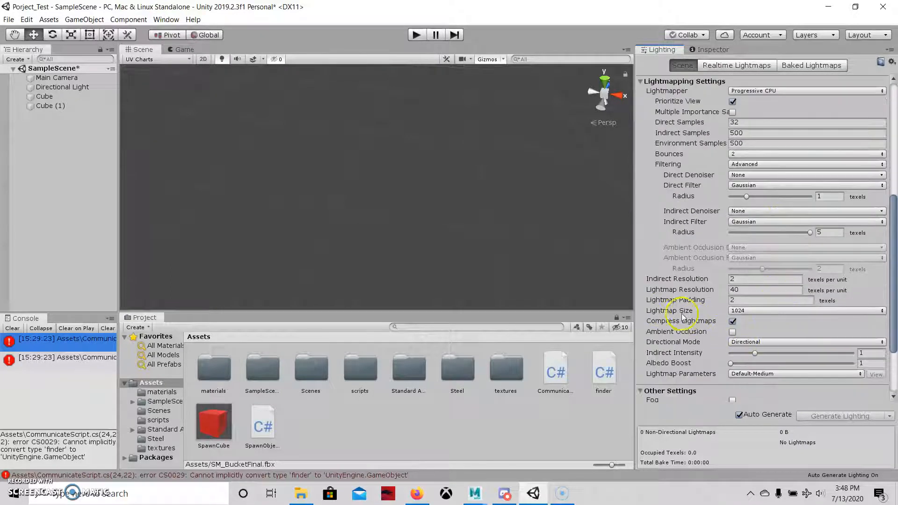
# Step: Set the Lightmap Size to 2048 in Unity's lightmapping settings
pyautogui.click(474, 493)
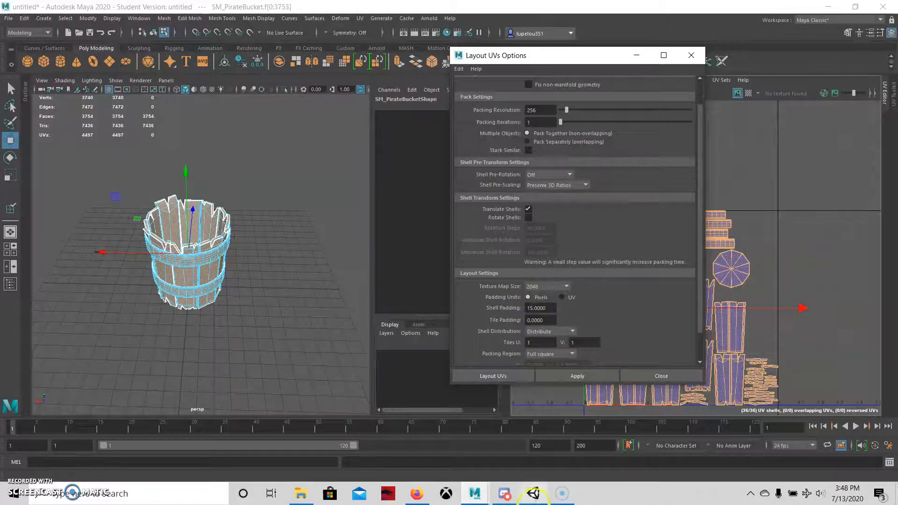
pyautogui.click(534, 493)
pyautogui.click(735, 311)
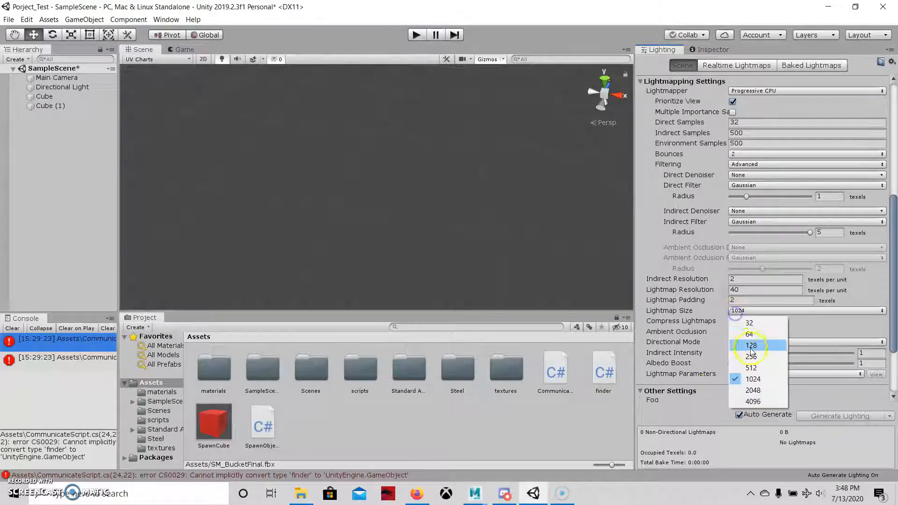
pyautogui.click(751, 391)
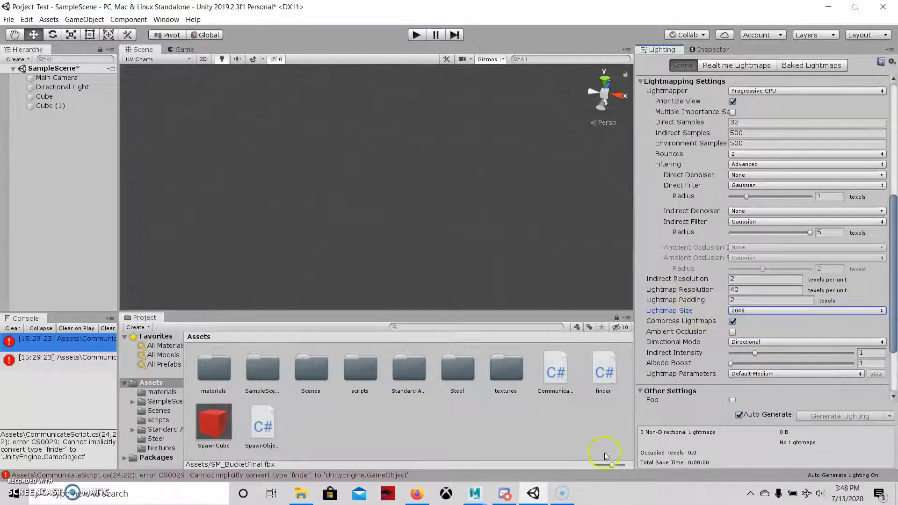
# Step: Switch back to Maya and choose 2048 as the Texture Map Size for the UV layout
pyautogui.click(474, 493)
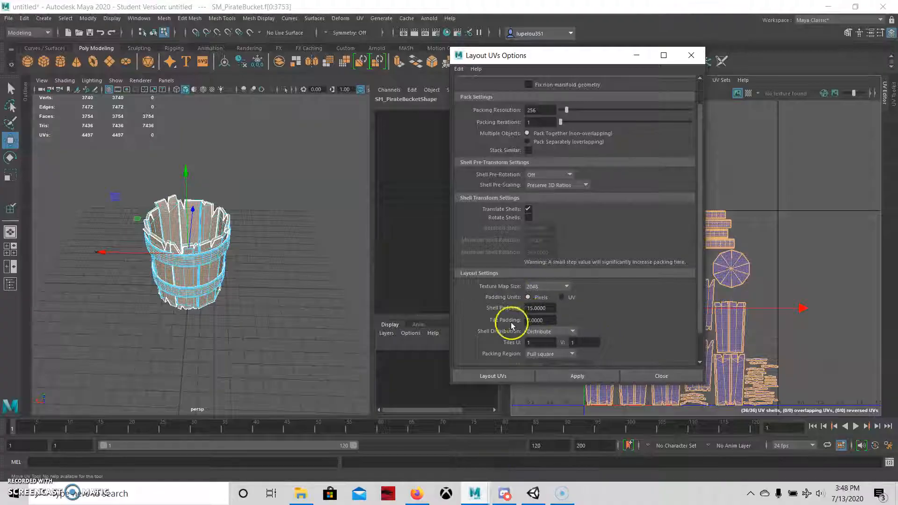
pyautogui.click(535, 288)
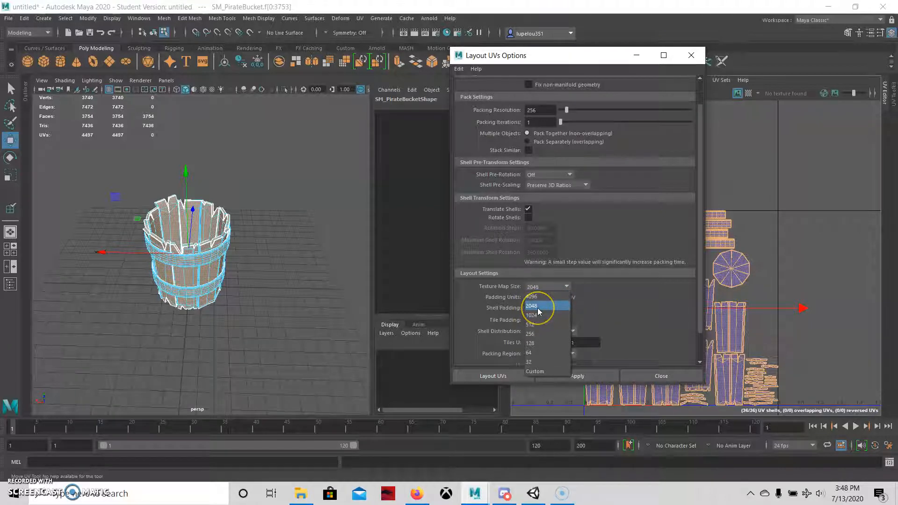
pyautogui.click(537, 307)
pyautogui.scroll(-1, 554, 304)
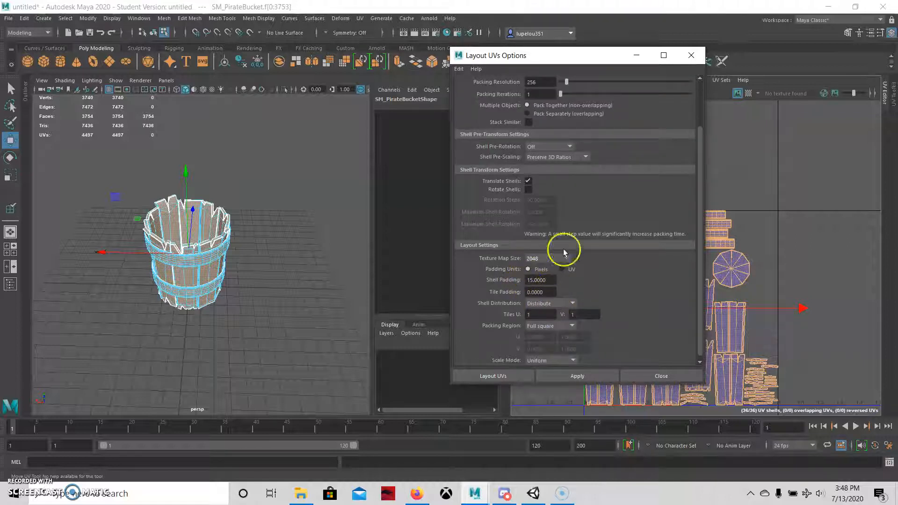
# Step: Move the Layout UVs options window aside and examine the spacing between the large round shell and the plank shell below it
pyautogui.moveTo(551, 56); pyautogui.dragTo(419, 56)
pyautogui.scroll(3, 720, 262)
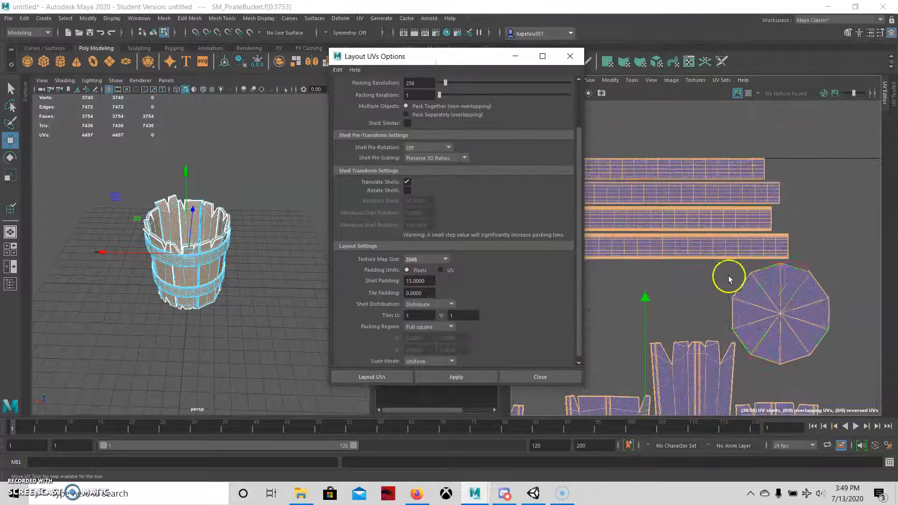
pyautogui.scroll(3, 729, 280)
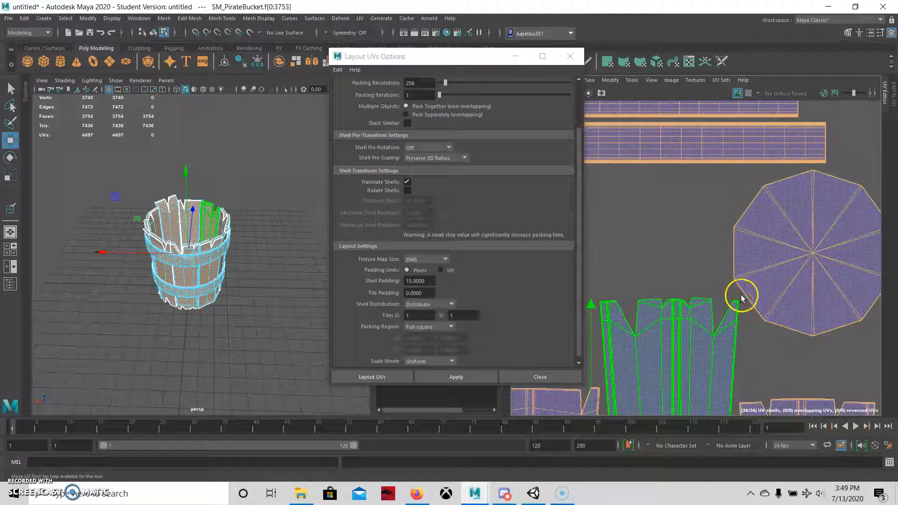
pyautogui.scroll(-2, 684, 238)
pyautogui.keyDown('alt'); pyautogui.moveTo(677, 238); pyautogui.dragTo(643, 253, button='middle'); pyautogui.keyUp('alt')
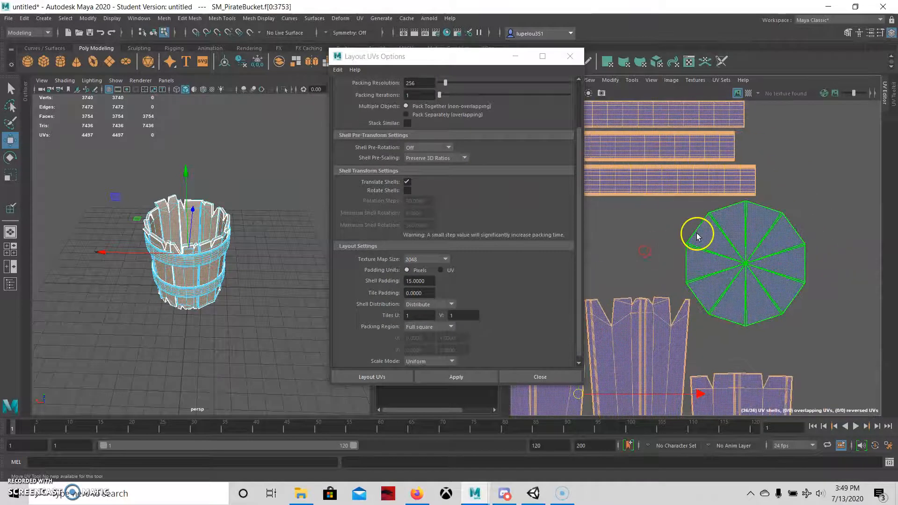
pyautogui.scroll(2, 685, 227)
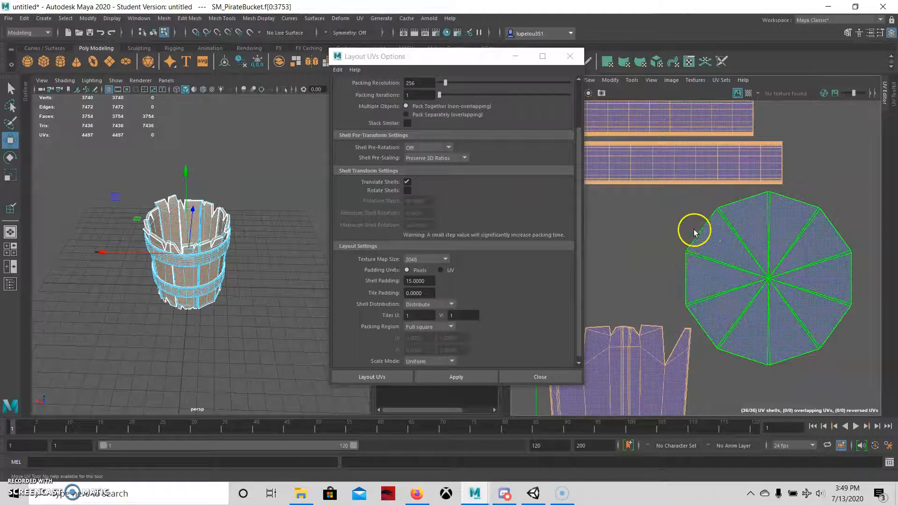
pyautogui.scroll(4, 660, 277)
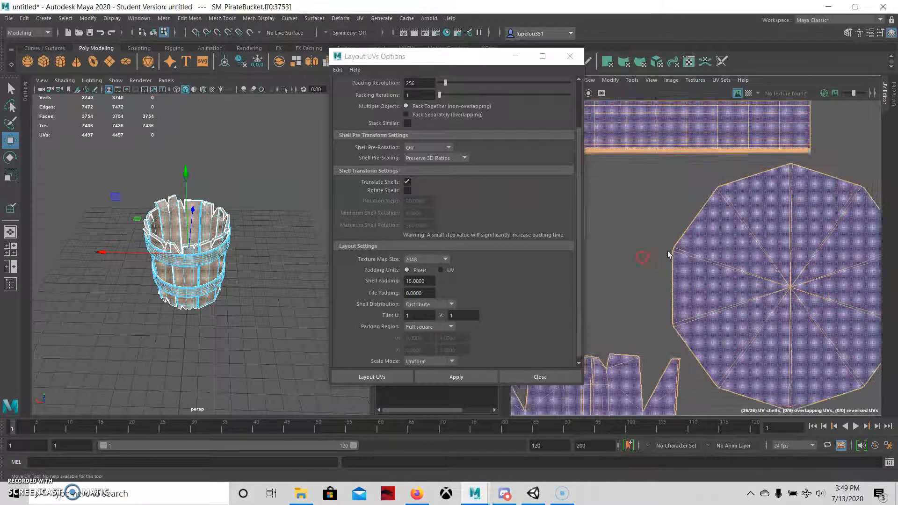
pyautogui.keyDown('alt'); pyautogui.moveTo(655, 251); pyautogui.dragTo(635, 229, button='middle'); pyautogui.keyUp('alt')
pyautogui.scroll(1, 647, 237)
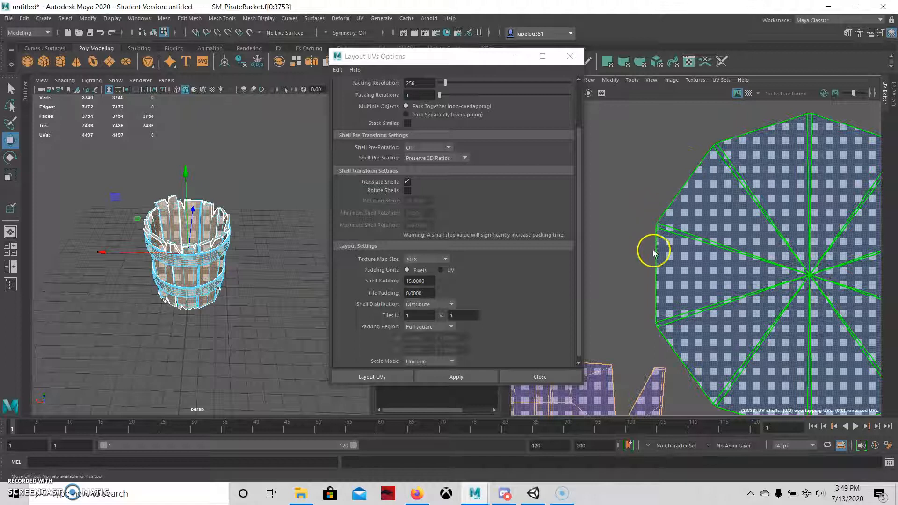
pyautogui.keyDown('alt'); pyautogui.moveTo(671, 357); pyautogui.dragTo(656, 258, button='middle'); pyautogui.keyUp('alt')
pyautogui.click(693, 316)
pyautogui.keyDown('alt'); pyautogui.moveTo(717, 314); pyautogui.dragTo(736, 324, button='middle'); pyautogui.keyUp('alt')
pyautogui.scroll(-2, 736, 324)
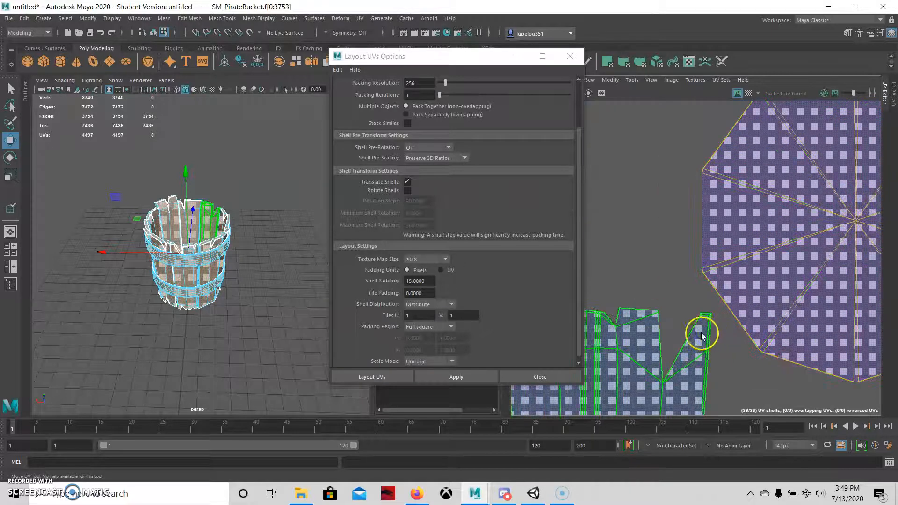
# Step: Select only the plank shell below the large round shell and move it up against the round shell's edge
pyautogui.click(645, 318)
pyautogui.moveTo(645, 319)
pyautogui.keyDown('alt'); pyautogui.mouseDown(button='middle')
pyautogui.moveTo(664, 278)
pyautogui.moveTo(634, 293)
pyautogui.moveTo(641, 323)
pyautogui.mouseUp(button='middle'); pyautogui.keyUp('alt')
pyautogui.click(629, 322)
pyautogui.scroll(2, 699, 302)
pyautogui.moveTo(698, 302); pyautogui.dragTo(713, 289, button='middle')
pyautogui.keyDown('alt'); pyautogui.moveTo(765, 154); pyautogui.dragTo(716, 191, button='middle'); pyautogui.keyUp('alt')
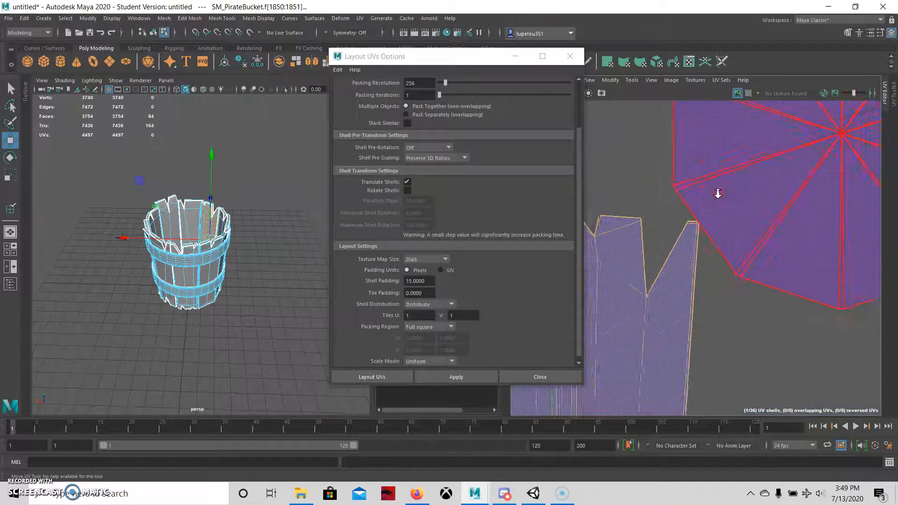
# Step: Nudge the plank shell so its upper corner sits just beside the round shell's edge, and check the narrow gap
pyautogui.scroll(2, 717, 188)
pyautogui.moveTo(667, 259); pyautogui.dragTo(661, 265, button='middle')
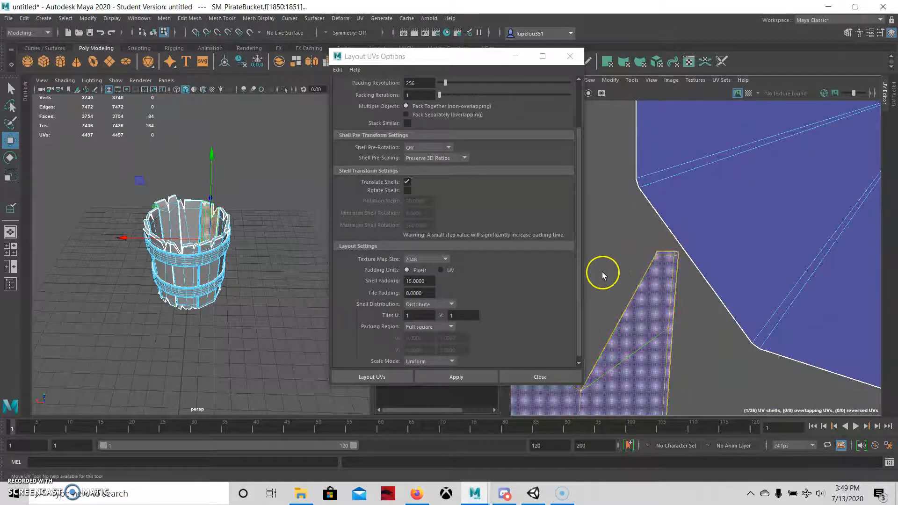
pyautogui.moveTo(659, 266); pyautogui.dragTo(661, 265, button='middle')
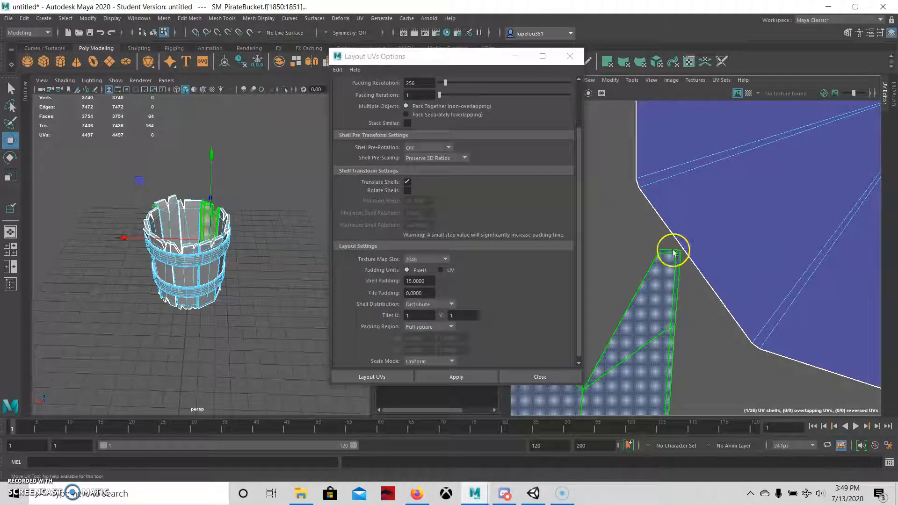
pyautogui.keyDown('alt'); pyautogui.moveTo(675, 255); pyautogui.dragTo(793, 295, button='right'); pyautogui.keyUp('alt')
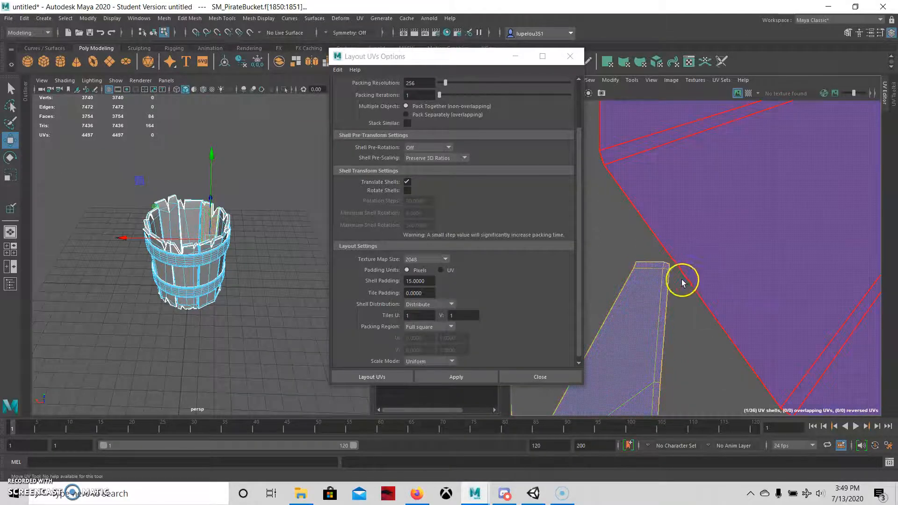
pyautogui.scroll(-5, 680, 299)
pyautogui.keyDown('alt'); pyautogui.moveTo(664, 337); pyautogui.dragTo(701, 299, button='middle'); pyautogui.keyUp('alt')
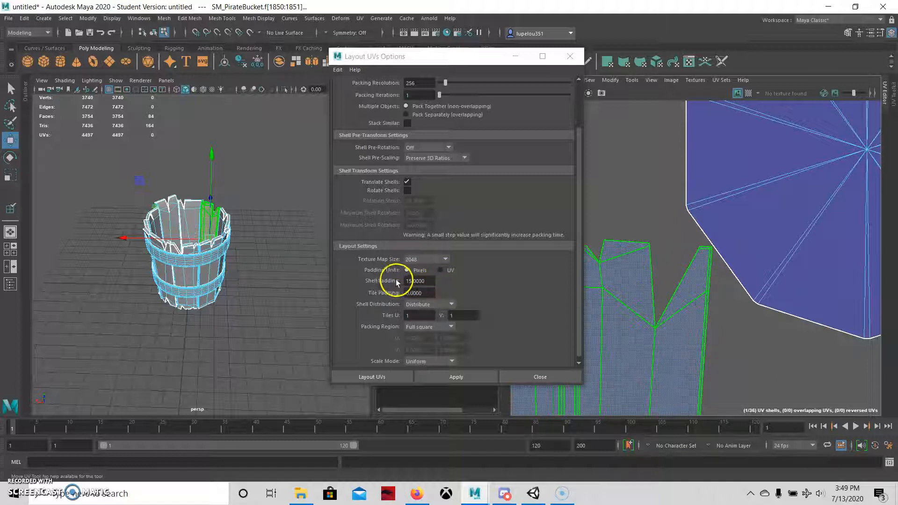
pyautogui.scroll(-3, 701, 287)
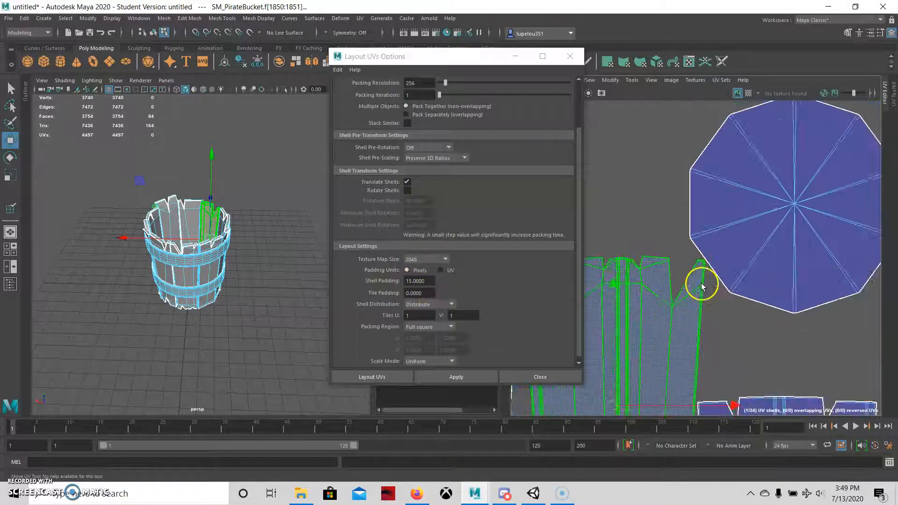
# Step: Select all of the bucket's UV shells and lay them out with a 2048 map size and 15-pixel shell padding
pyautogui.scroll(-10, 705, 290)
pyautogui.keyDown('alt'); pyautogui.moveTo(706, 304); pyautogui.dragTo(734, 301, button='middle'); pyautogui.keyUp('alt')
pyautogui.moveTo(665, 244); pyautogui.dragTo(772, 368)
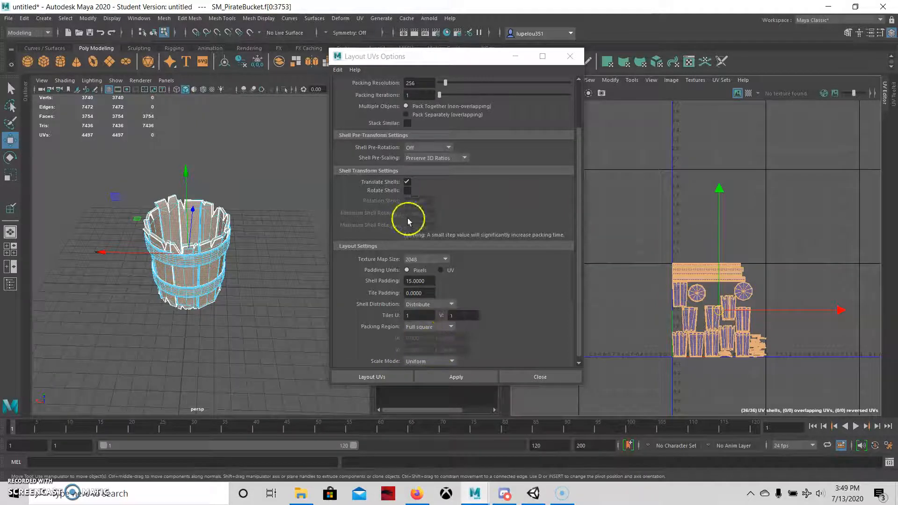
pyautogui.click(385, 378)
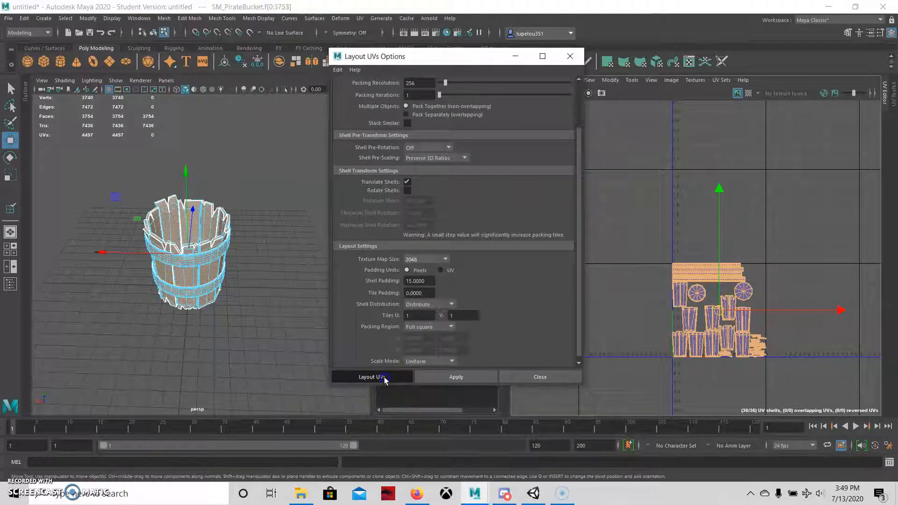
pyautogui.scroll(4, 686, 295)
pyautogui.keyDown('alt'); pyautogui.moveTo(700, 312); pyautogui.dragTo(652, 219, button='middle'); pyautogui.keyUp('alt')
pyautogui.scroll(-1, 653, 219)
pyautogui.click(601, 238)
pyautogui.keyDown('alt'); pyautogui.moveTo(679, 172); pyautogui.dragTo(652, 187, button='middle'); pyautogui.keyUp('alt')
pyautogui.scroll(2, 652, 187)
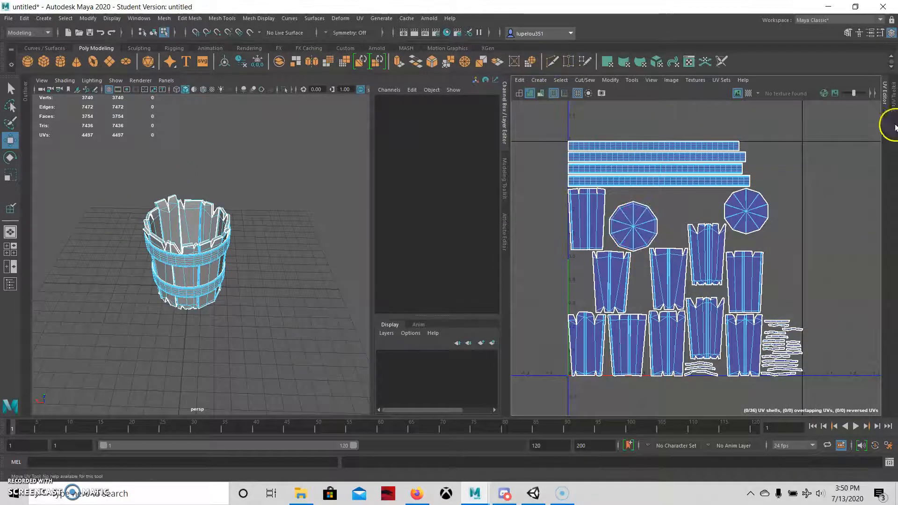
# Step: Return to object mode and rename the bucket object PirateBucket
pyautogui.moveTo(481, 207); pyautogui.dragTo(515, 199, button='right')
pyautogui.keyDown('alt'); pyautogui.moveTo(444, 313); pyautogui.dragTo(387, 279); pyautogui.keyUp('alt')
pyautogui.keyDown('alt'); pyautogui.moveTo(439, 226); pyautogui.dragTo(418, 265, button='middle'); pyautogui.keyUp('alt')
pyautogui.click(775, 100)
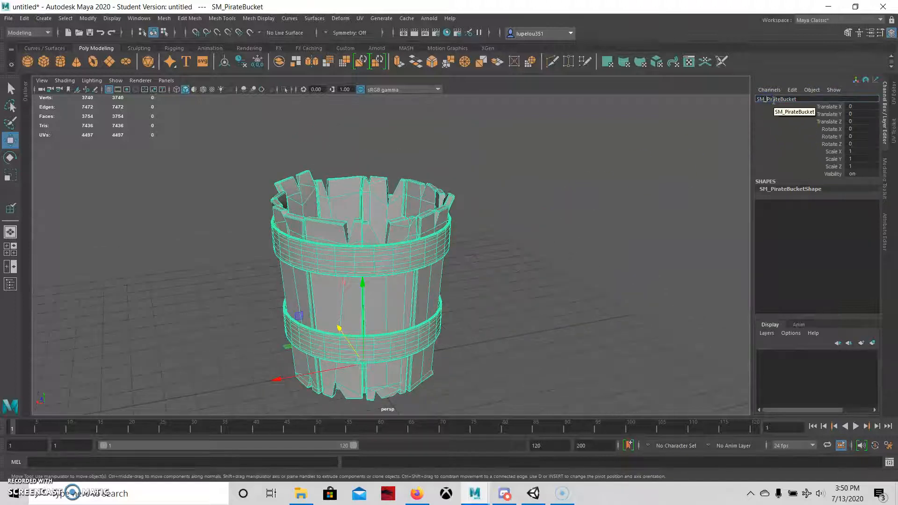
pyautogui.press('Return')
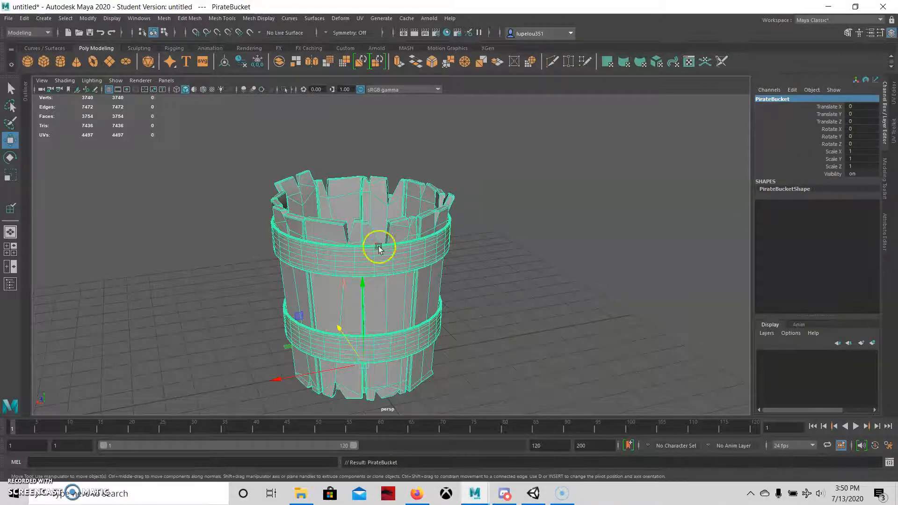
# Step: Insert an edge loop just below the top of a tall rim plank with the Multi-Cut tool
pyautogui.keyDown('alt'); pyautogui.moveTo(397, 259); pyautogui.dragTo(433, 287); pyautogui.keyUp('alt')
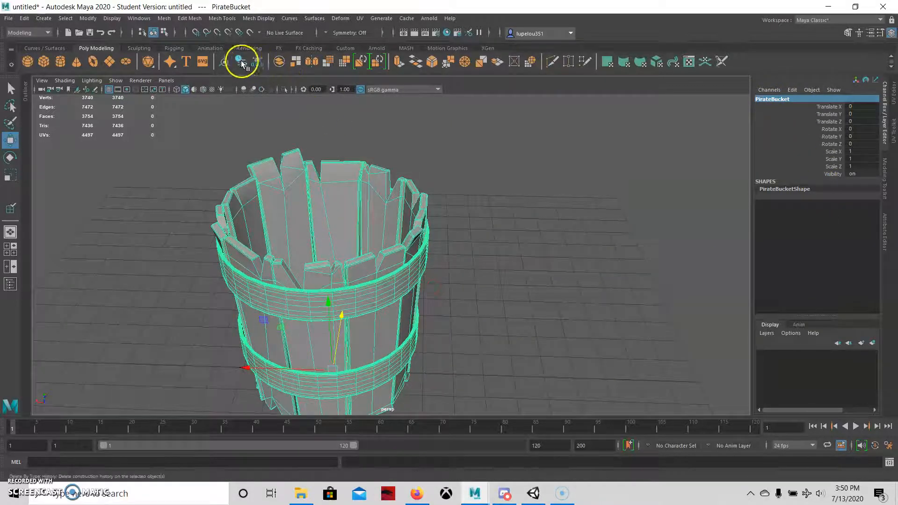
pyautogui.keyDown('alt'); pyautogui.moveTo(451, 266); pyautogui.dragTo(480, 266, button='right'); pyautogui.keyUp('alt')
pyautogui.keyDown('alt'); pyautogui.moveTo(313, 192); pyautogui.dragTo(428, 318, button='middle'); pyautogui.keyUp('alt')
pyautogui.moveTo(423, 230); pyautogui.dragTo(465, 217, button='right')
pyautogui.keyDown('shift'); pyautogui.moveTo(392, 248); pyautogui.dragTo(336, 248, button='right'); pyautogui.keyUp('shift')
pyautogui.keyDown('alt'); pyautogui.moveTo(387, 251); pyautogui.dragTo(359, 223); pyautogui.keyUp('alt')
pyautogui.keyDown('alt'); pyautogui.moveTo(359, 222); pyautogui.dragTo(475, 293, button='right'); pyautogui.keyUp('alt')
pyautogui.keyDown('alt'); pyautogui.moveTo(476, 294); pyautogui.dragTo(422, 313, button='middle'); pyautogui.keyUp('alt')
pyautogui.keyDown('ctrl'); pyautogui.click(360, 264); pyautogui.keyUp('ctrl')
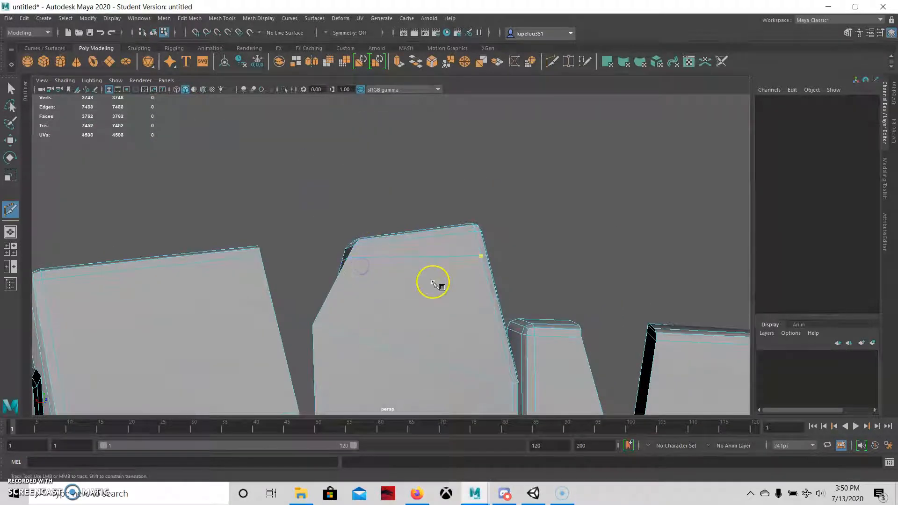
# Step: Leave the cutting tool, select the new edge loop and check the bucket's construction history inputs
pyautogui.press('q')
pyautogui.click(449, 207)
pyautogui.doubleClick(437, 266)
pyautogui.keyDown('shift'); pyautogui.moveTo(531, 218); pyautogui.dragTo(532, 218, button='right'); pyautogui.keyUp('shift')
pyautogui.scroll(-4, 602, 235)
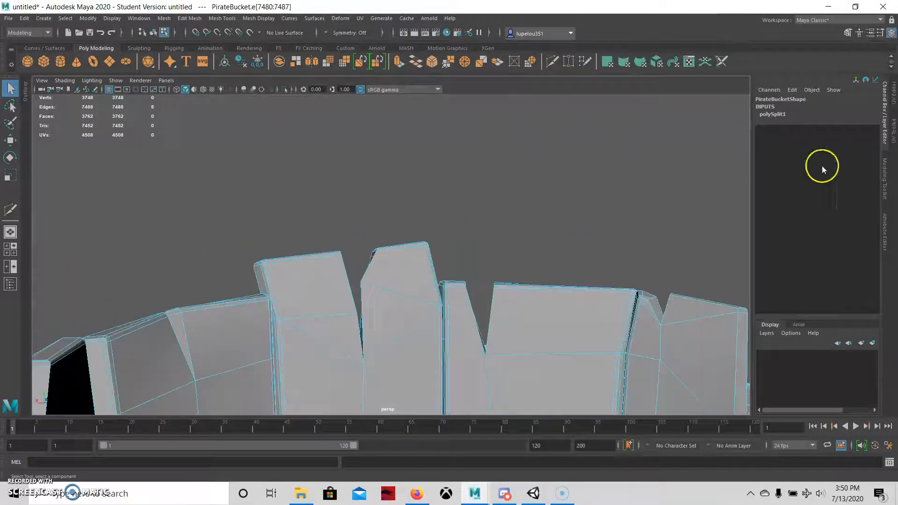
pyautogui.click(883, 125)
pyautogui.moveTo(610, 177); pyautogui.dragTo(645, 157, button='right')
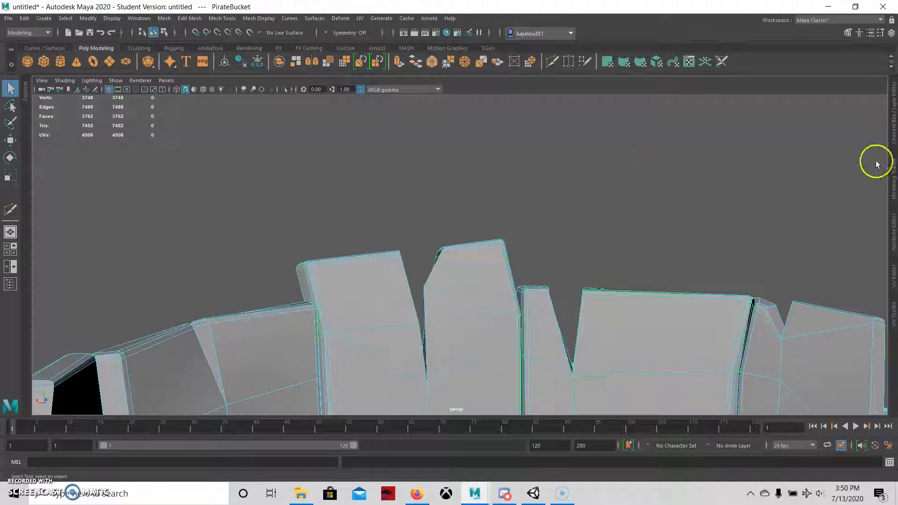
pyautogui.click(892, 130)
# Step: Select the inserted edge loop near the top of the tall rim plank and delete it
pyautogui.keyDown('alt'); pyautogui.moveTo(400, 285); pyautogui.dragTo(493, 293); pyautogui.keyUp('alt')
pyautogui.keyDown('alt'); pyautogui.moveTo(493, 293); pyautogui.dragTo(416, 222, button='middle'); pyautogui.keyUp('alt')
pyautogui.keyDown('alt'); pyautogui.moveTo(413, 218); pyautogui.dragTo(540, 281); pyautogui.keyUp('alt')
pyautogui.keyDown('alt'); pyautogui.moveTo(539, 281); pyautogui.dragTo(398, 194, button='middle'); pyautogui.keyUp('alt')
pyautogui.keyDown('alt'); pyautogui.moveTo(377, 189); pyautogui.dragTo(444, 232, button='right'); pyautogui.keyUp('alt')
pyautogui.moveTo(446, 236); pyautogui.dragTo(445, 201, button='right')
pyautogui.doubleClick(452, 232)
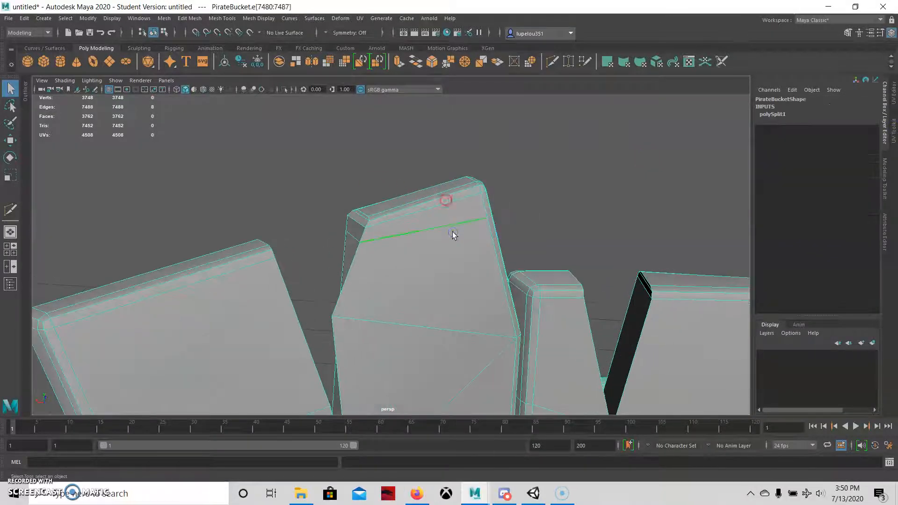
pyautogui.press('Delete')
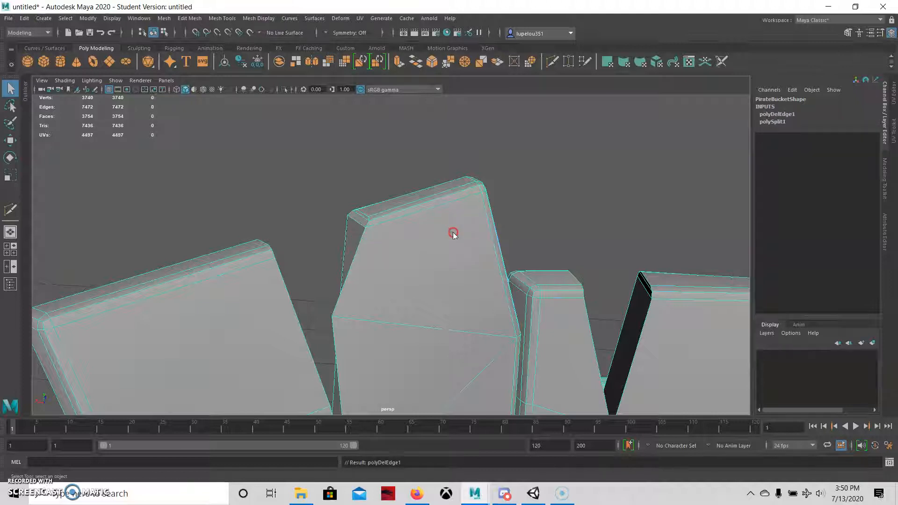
# Step: Try deleting the whole bucket's construction history, and undo the deletion
pyautogui.keyDown('alt'); pyautogui.moveTo(730, 201); pyautogui.dragTo(391, 166, button='right'); pyautogui.keyUp('alt')
pyautogui.keyDown('alt'); pyautogui.moveTo(721, 262); pyautogui.dragTo(397, 225, button='right'); pyautogui.keyUp('alt')
pyautogui.keyDown('alt'); pyautogui.moveTo(714, 223); pyautogui.dragTo(385, 248, button='right'); pyautogui.keyUp('alt')
pyautogui.keyDown('alt'); pyautogui.moveTo(384, 249); pyautogui.dragTo(364, 194, button='middle'); pyautogui.keyUp('alt')
pyautogui.keyDown('alt'); pyautogui.moveTo(364, 195); pyautogui.dragTo(355, 235, button='right'); pyautogui.keyUp('alt')
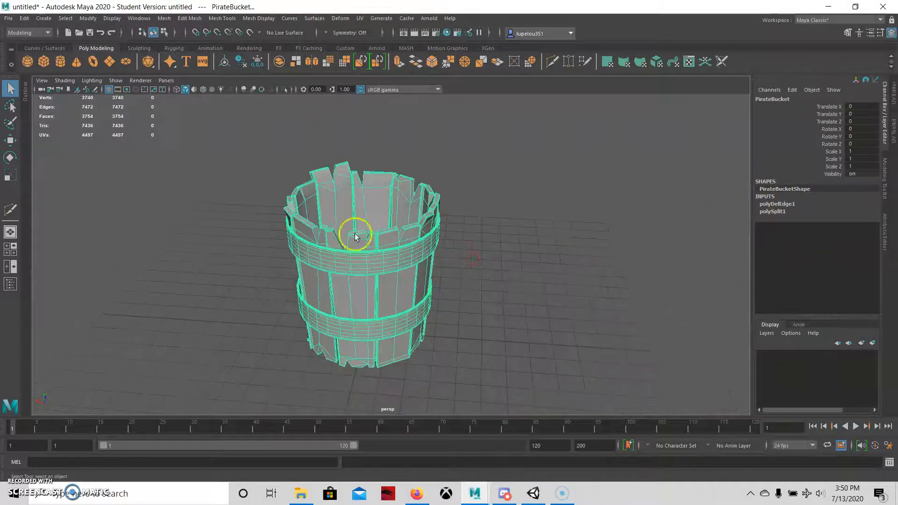
pyautogui.click(241, 61)
pyautogui.click(445, 207)
pyautogui.hotkey('ctrl', 'z')
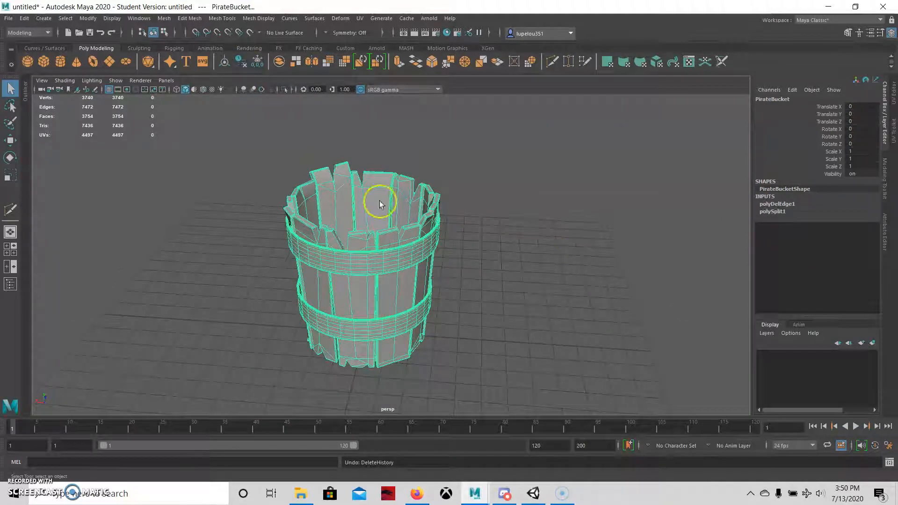
# Step: Delete the bucket's construction history by type
pyautogui.click(26, 18)
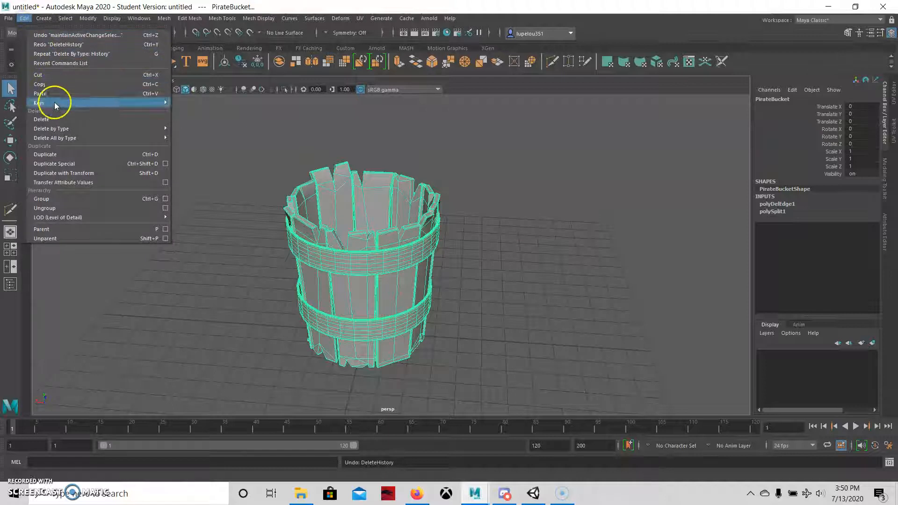
pyautogui.moveTo(149, 130)
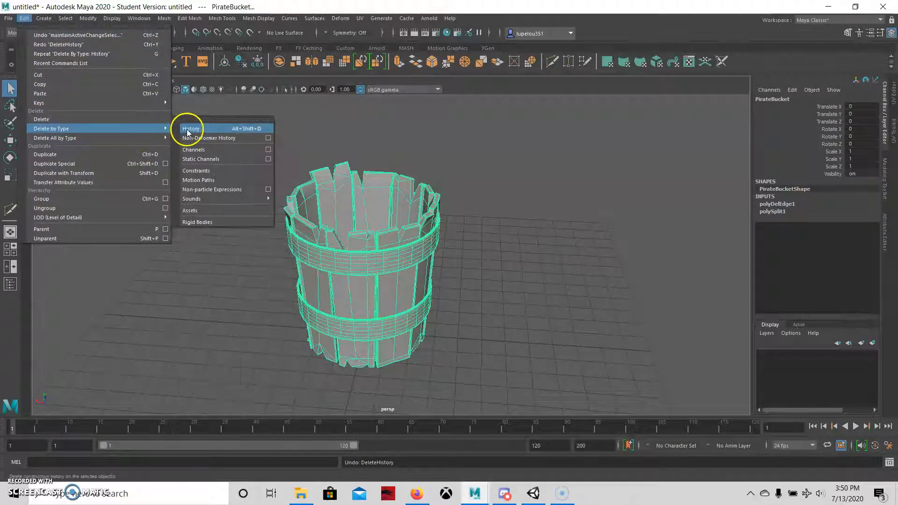
pyautogui.click(188, 130)
# Step: Try moving the bucket about 5 units along the Z axis, and undo the move
pyautogui.keyDown('alt'); pyautogui.moveTo(345, 134); pyautogui.dragTo(411, 265); pyautogui.keyUp('alt')
pyautogui.press('w')
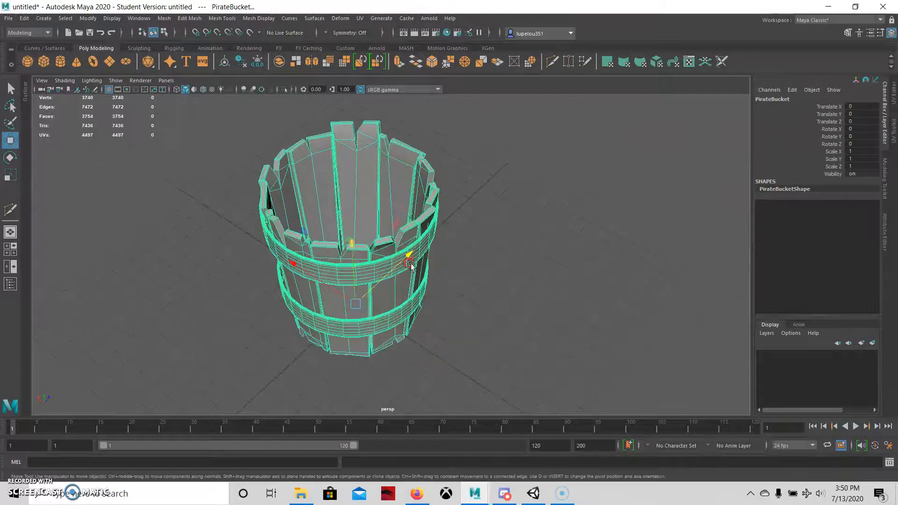
pyautogui.keyDown('alt'); pyautogui.moveTo(391, 236); pyautogui.dragTo(347, 262); pyautogui.keyUp('alt')
pyautogui.keyDown('alt'); pyautogui.moveTo(344, 225); pyautogui.dragTo(379, 239); pyautogui.keyUp('alt')
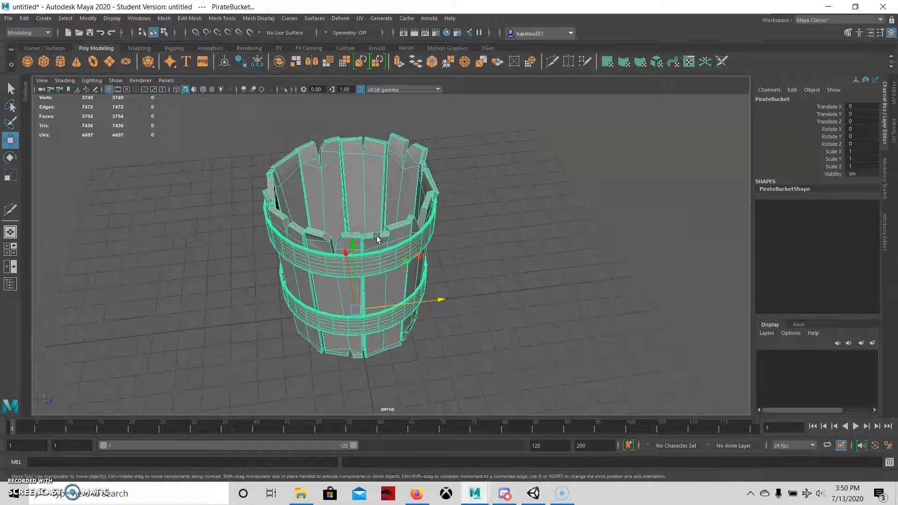
pyautogui.scroll(-2, 377, 237)
pyautogui.keyDown('alt'); pyautogui.moveTo(349, 293); pyautogui.dragTo(385, 299); pyautogui.keyUp('alt')
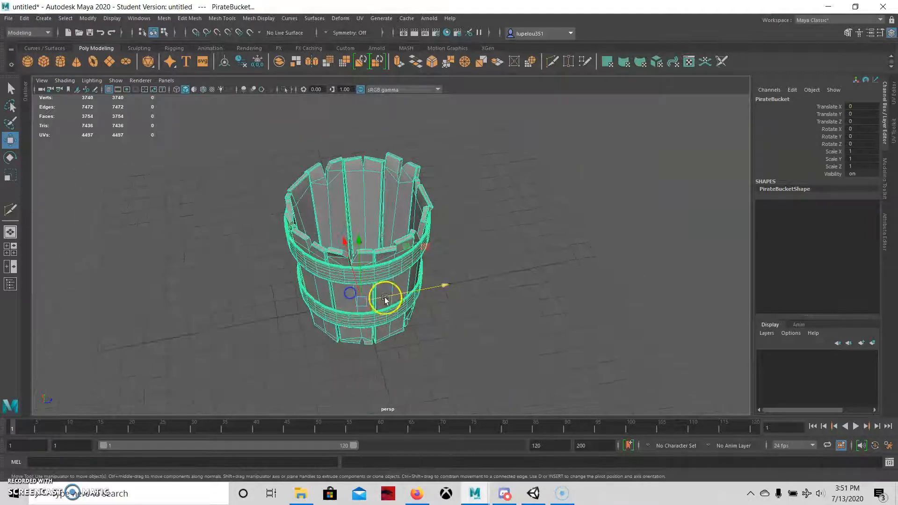
pyautogui.moveTo(389, 299); pyautogui.dragTo(490, 299, button='middle')
pyautogui.hotkey('ctrl', 'z')
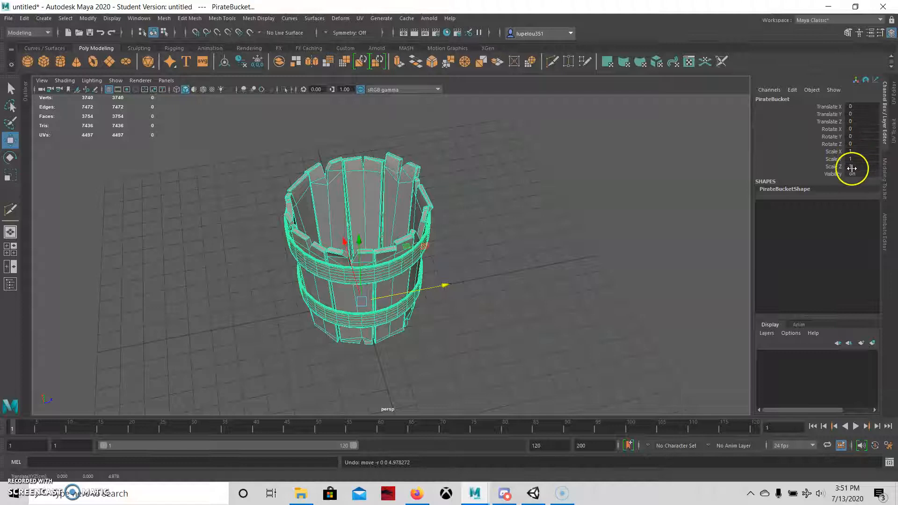
# Step: Separate the bucket mesh into its individual plank, band and base pieces
pyautogui.scroll(-3, 507, 215)
pyautogui.keyDown('alt'); pyautogui.moveTo(507, 214); pyautogui.dragTo(425, 254); pyautogui.keyUp('alt')
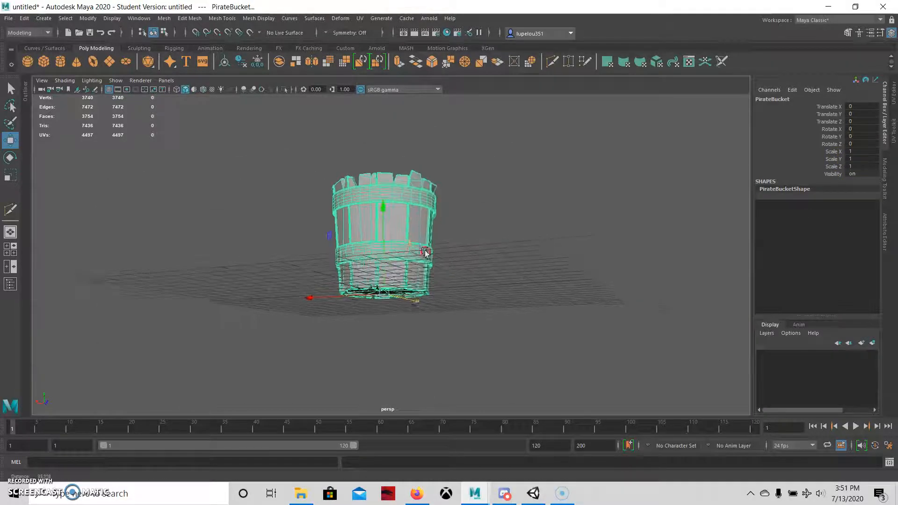
pyautogui.scroll(2, 477, 269)
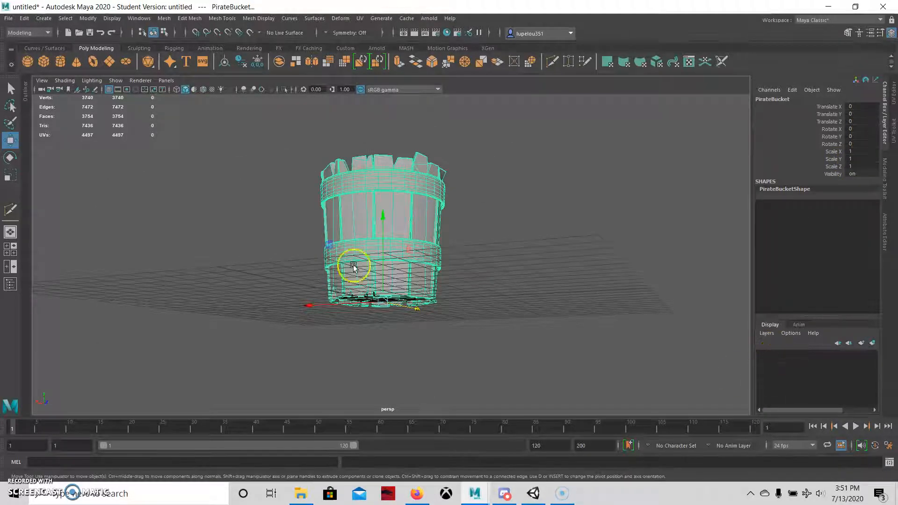
pyautogui.keyDown('alt'); pyautogui.moveTo(300, 267); pyautogui.dragTo(387, 332); pyautogui.keyUp('alt')
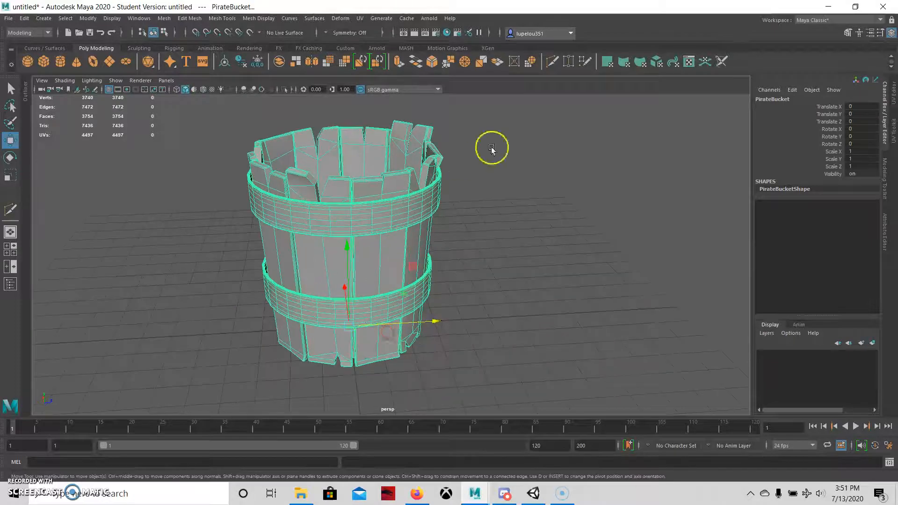
pyautogui.keyDown('alt'); pyautogui.moveTo(347, 216); pyautogui.dragTo(387, 276); pyautogui.keyUp('alt')
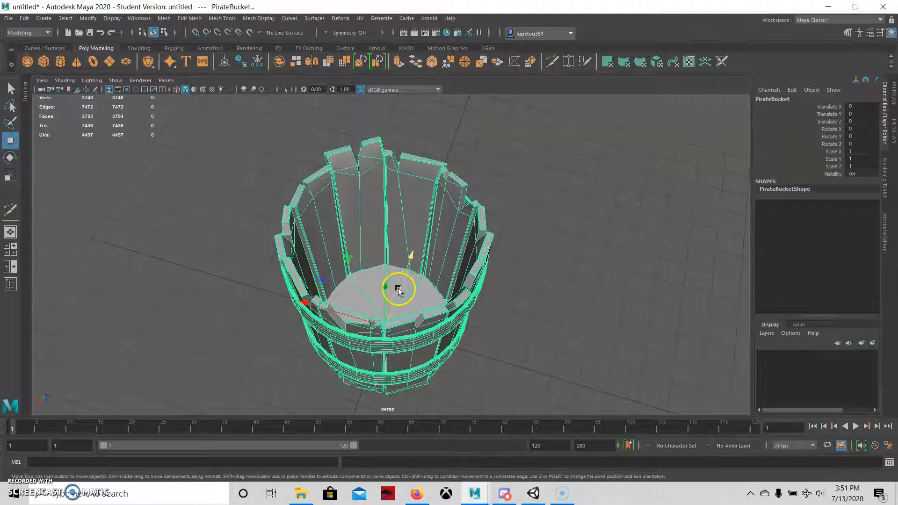
pyautogui.scroll(-3, 423, 280)
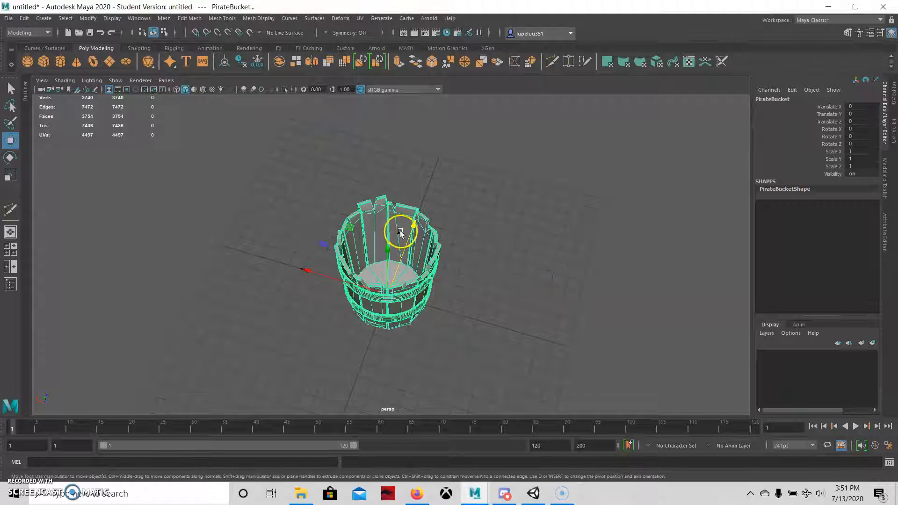
pyautogui.keyDown('alt'); pyautogui.moveTo(415, 278); pyautogui.dragTo(407, 236); pyautogui.keyUp('alt')
pyautogui.click(432, 254)
pyautogui.keyDown('shift'); pyautogui.moveTo(411, 238); pyautogui.dragTo(411, 426, button='right'); pyautogui.keyUp('shift')
pyautogui.scroll(-3, 407, 296)
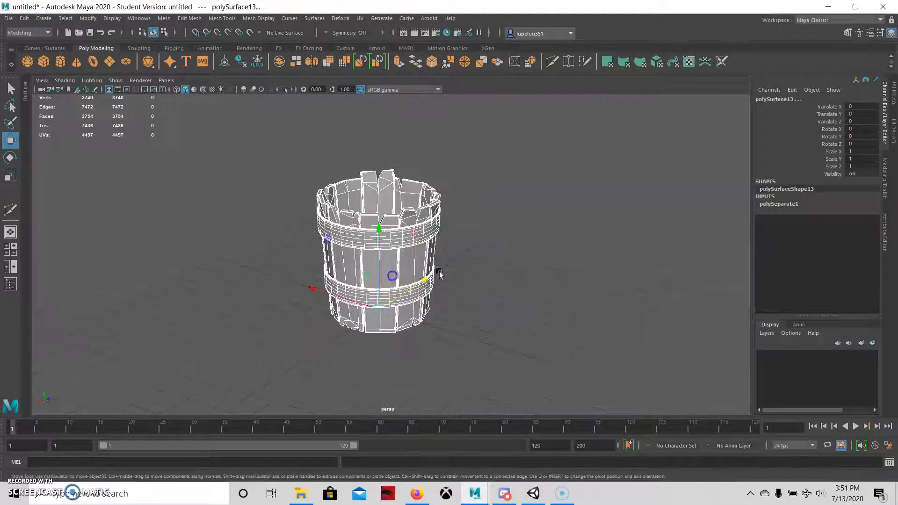
# Step: Select all the separated bucket pieces and combine them into one mesh
pyautogui.click(522, 280)
pyautogui.click(395, 254)
pyautogui.click(402, 298)
pyautogui.click(437, 251)
pyautogui.click(381, 265)
pyautogui.click(417, 245)
pyautogui.moveTo(283, 136); pyautogui.dragTo(554, 387)
pyautogui.keyDown('shift'); pyautogui.moveTo(423, 198); pyautogui.dragTo(425, 394, button='right'); pyautogui.keyUp('shift')
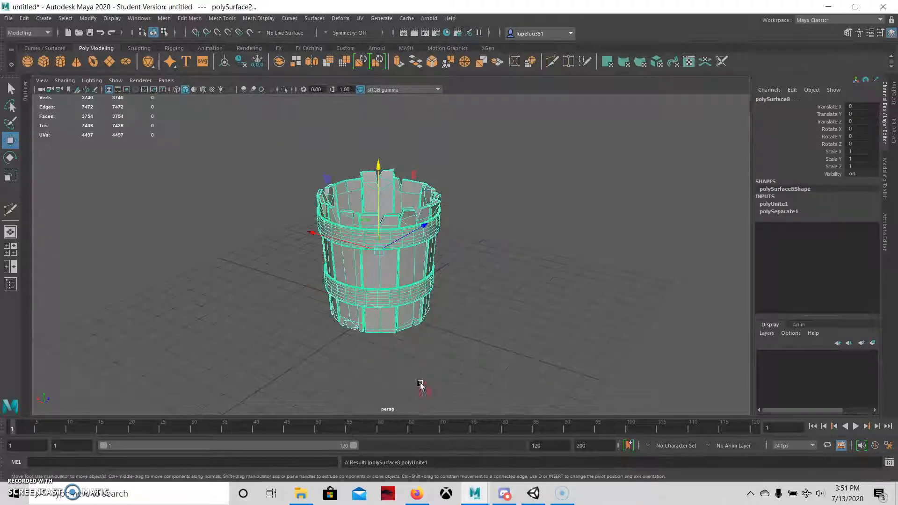
# Step: Delete the combined bucket's construction history, reselect the bucket and check its channel values
pyautogui.click(238, 62)
pyautogui.click(301, 240)
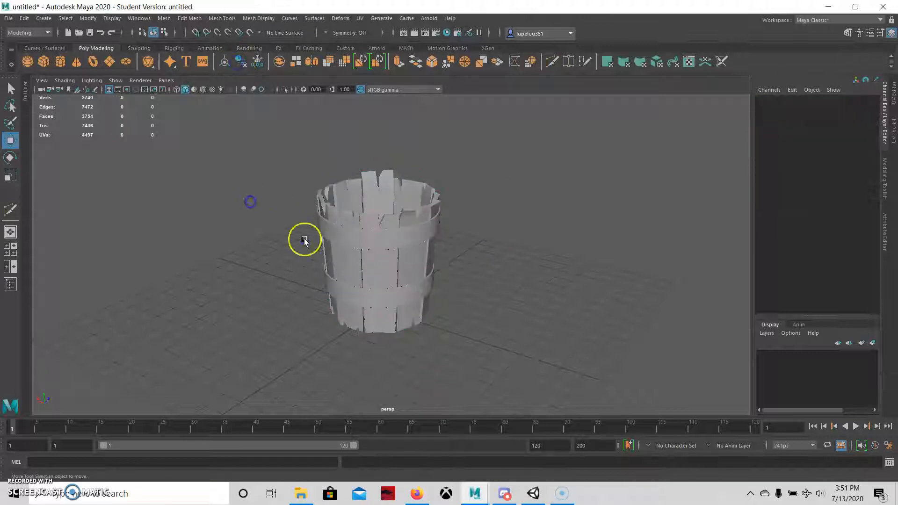
pyautogui.click(406, 275)
pyautogui.keyDown('alt'); pyautogui.moveTo(407, 243); pyautogui.dragTo(449, 273); pyautogui.keyUp('alt')
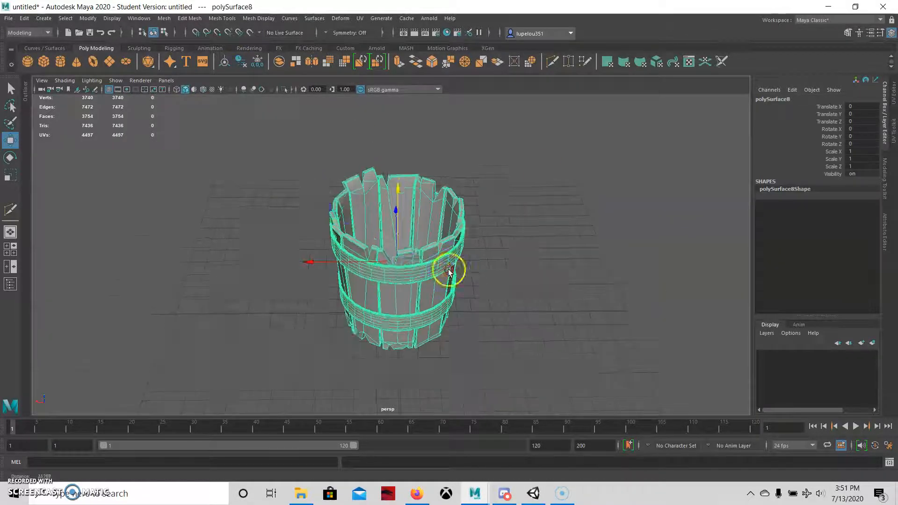
pyautogui.keyDown('alt'); pyautogui.moveTo(449, 273); pyautogui.dragTo(528, 214, button='right'); pyautogui.keyUp('alt')
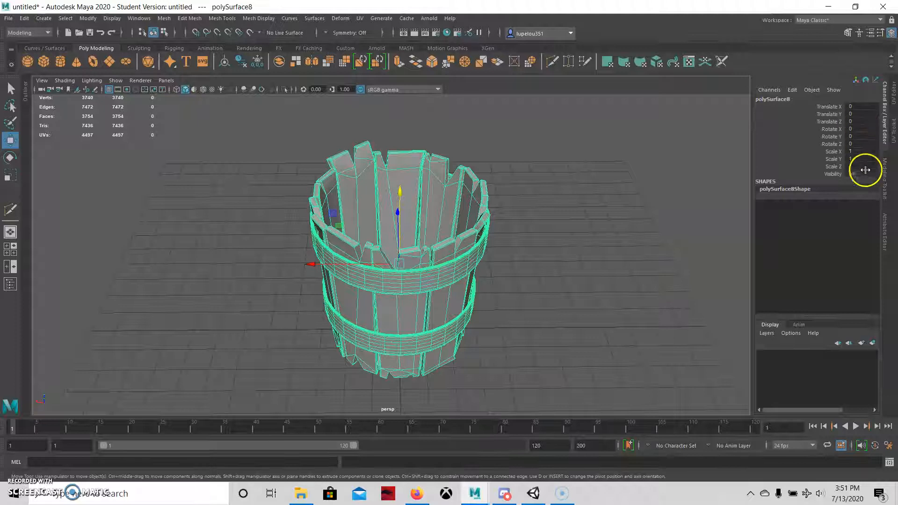
# Step: Move the bucket's pivot along the X axis, well clear of the mesh
pyautogui.scroll(-2, 523, 278)
pyautogui.keyDown('alt'); pyautogui.moveTo(524, 278); pyautogui.dragTo(493, 279); pyautogui.keyUp('alt')
pyautogui.scroll(4, 419, 300)
pyautogui.keyDown('alt'); pyautogui.moveTo(419, 301); pyautogui.dragTo(413, 371); pyautogui.keyUp('alt')
pyautogui.press('h')
pyautogui.scroll(3, 413, 371)
pyautogui.scroll(1, 477, 325)
pyautogui.keyDown('alt'); pyautogui.moveTo(375, 286); pyautogui.dragTo(421, 276); pyautogui.keyUp('alt')
pyautogui.press('h')
pyautogui.press('d')
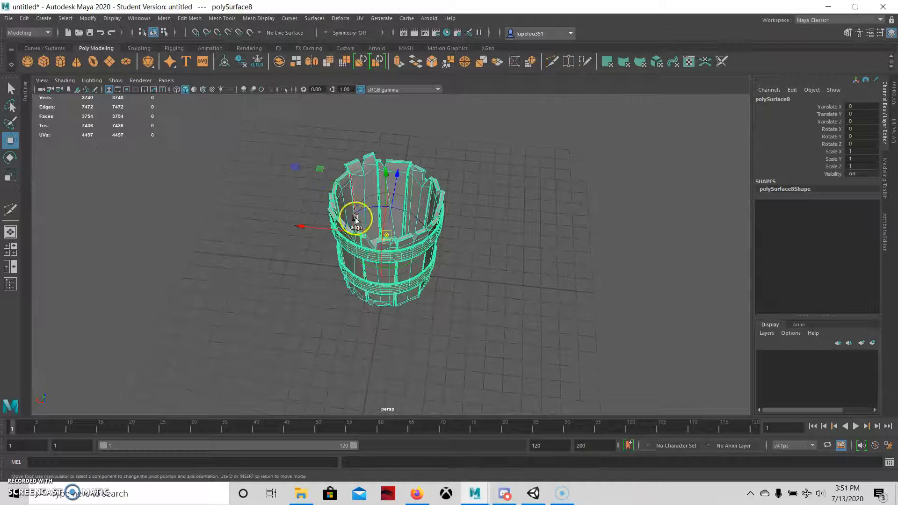
pyautogui.moveTo(327, 231); pyautogui.dragTo(148, 232)
pyautogui.press('d')
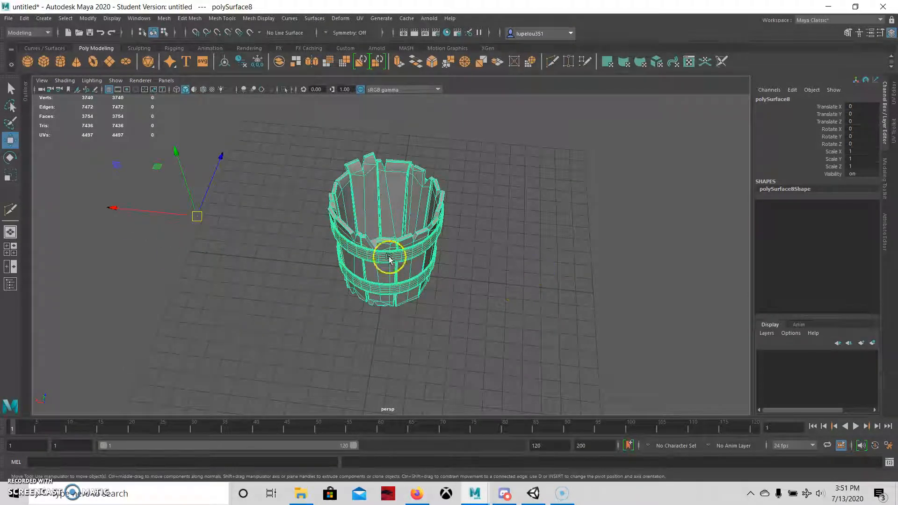
# Step: Try moving the bucket along the X and Z axes with the offset pivot, and undo these moves
pyautogui.moveTo(170, 210); pyautogui.dragTo(267, 233)
pyautogui.hotkey('ctrl', 'z')
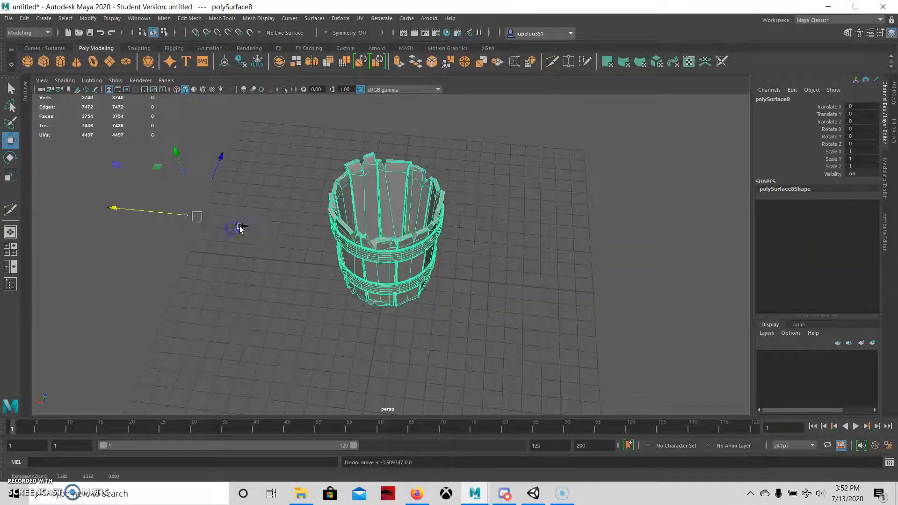
pyautogui.moveTo(212, 187); pyautogui.dragTo(230, 166)
pyautogui.moveTo(185, 192); pyautogui.dragTo(235, 138)
pyautogui.hotkey('ctrl', 'z')
pyautogui.hotkey('ctrl', 'z')
pyautogui.hotkey('ctrl', 'z')
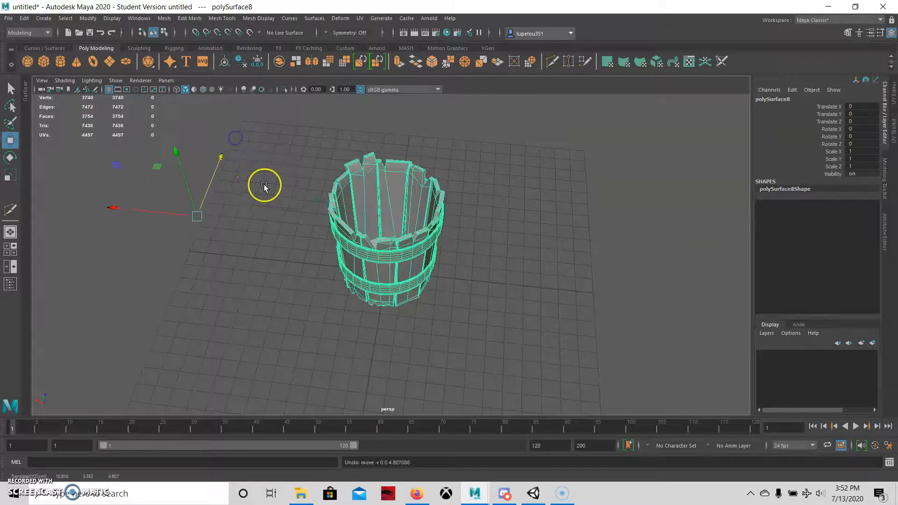
# Step: Center the bucket's pivot on the mesh and look at the bucket's underside
pyautogui.click(225, 63)
pyautogui.keyDown('alt'); pyautogui.moveTo(304, 196); pyautogui.dragTo(478, 225); pyautogui.keyUp('alt')
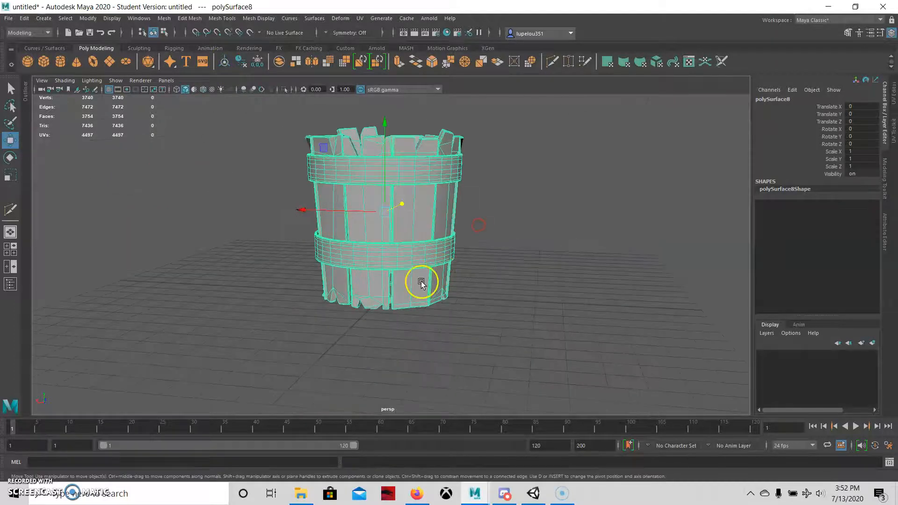
pyautogui.keyDown('alt'); pyautogui.moveTo(377, 291); pyautogui.dragTo(388, 273); pyautogui.keyUp('alt')
pyautogui.keyDown('alt'); pyautogui.moveTo(393, 278); pyautogui.dragTo(442, 285, button='right'); pyautogui.keyUp('alt')
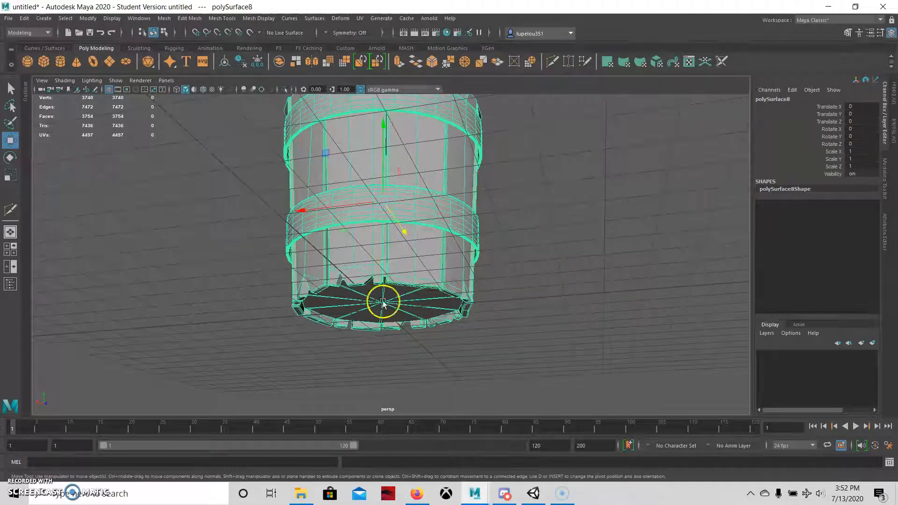
# Step: In the front view, move the bucket's pivot straight down with vertex snapping to the bottom edge of the planks
pyautogui.keyDown('alt'); pyautogui.moveTo(390, 305); pyautogui.dragTo(377, 321); pyautogui.keyUp('alt')
pyautogui.keyDown('alt'); pyautogui.moveTo(393, 266); pyautogui.dragTo(368, 299); pyautogui.keyUp('alt')
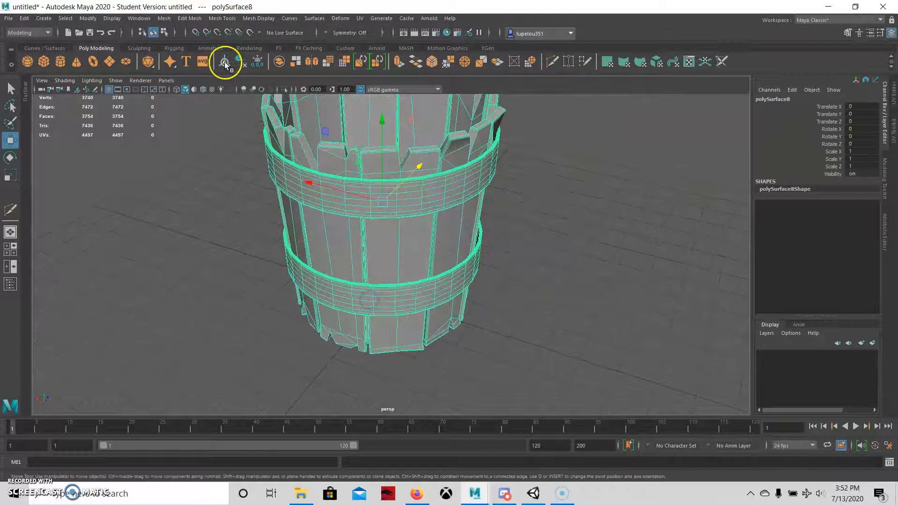
pyautogui.moveTo(389, 255)
pyautogui.keyDown('alt'); pyautogui.mouseDown()
pyautogui.moveTo(371, 254)
pyautogui.moveTo(393, 266)
pyautogui.mouseUp(); pyautogui.keyUp('alt')
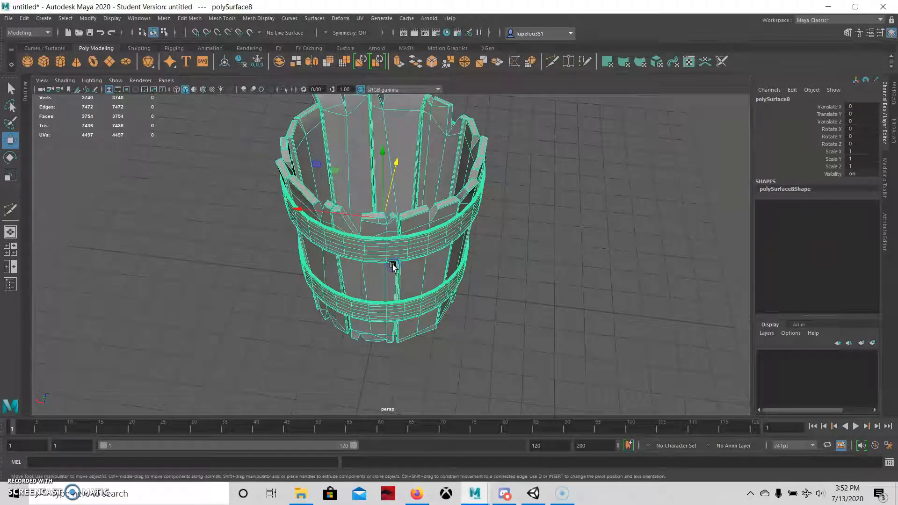
pyautogui.press('space')
pyautogui.press('space')
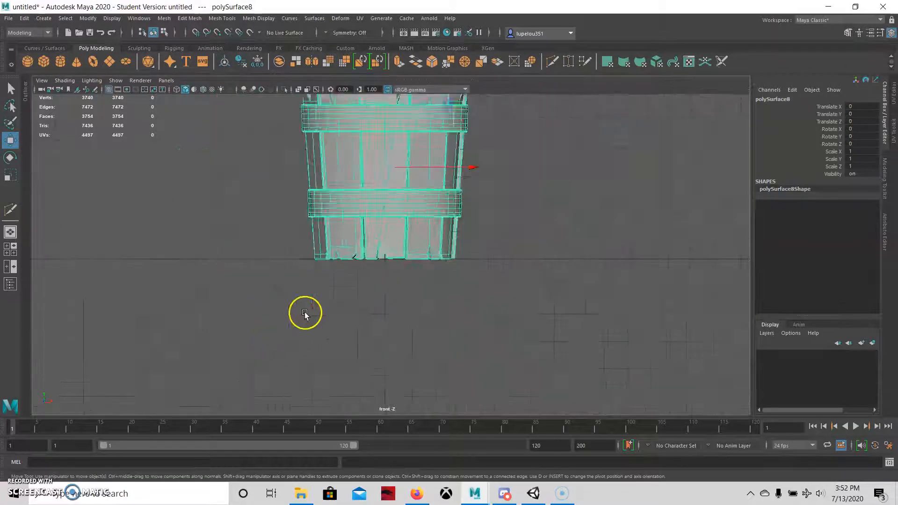
pyautogui.scroll(-3, 300, 304)
pyautogui.press('f')
pyautogui.click(434, 345)
pyautogui.press('d')
pyautogui.keyDown('alt'); pyautogui.moveTo(293, 210); pyautogui.dragTo(309, 229, button='middle'); pyautogui.keyUp('alt')
pyautogui.keyDown('alt'); pyautogui.moveTo(309, 229); pyautogui.dragTo(393, 259, button='right'); pyautogui.keyUp('alt')
pyautogui.click(367, 193)
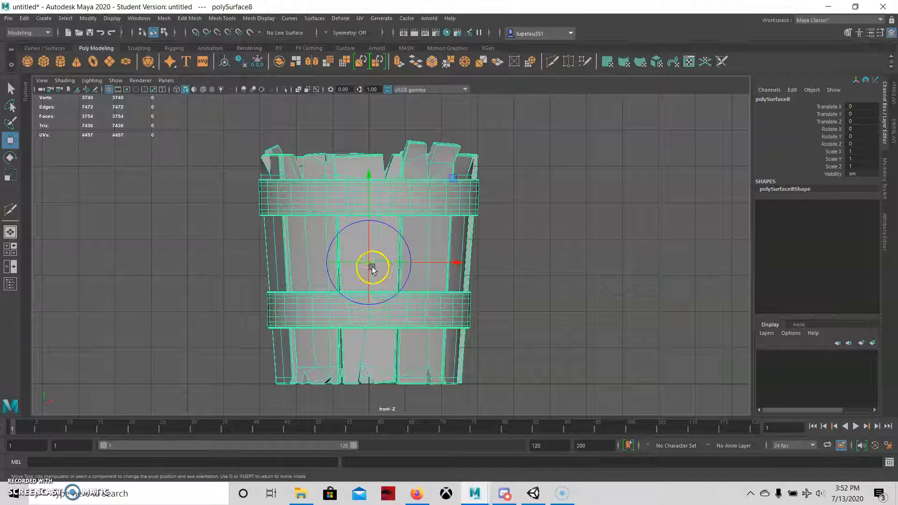
pyautogui.press('v')
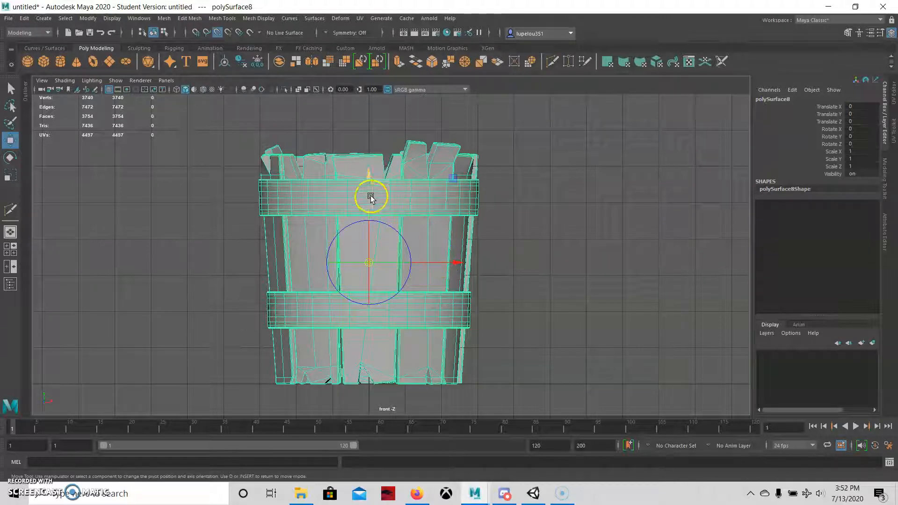
pyautogui.moveTo(367, 187); pyautogui.dragTo(366, 417)
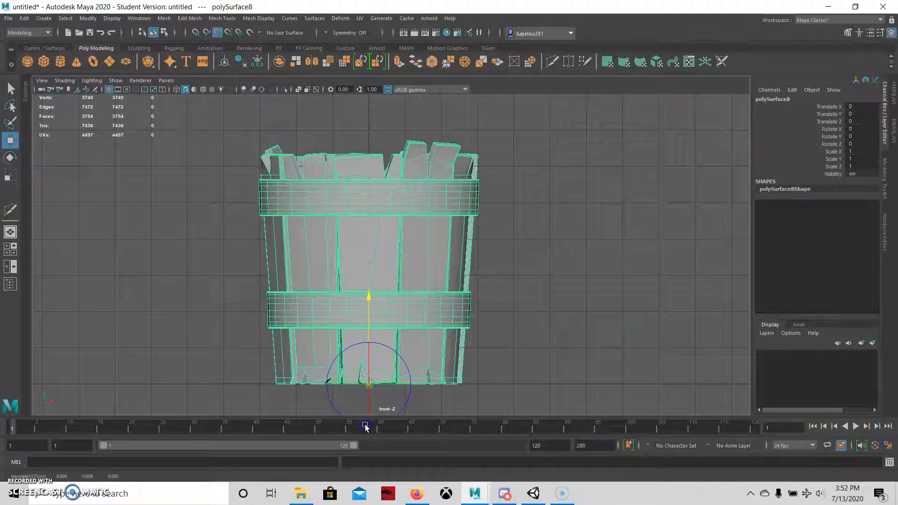
# Step: Examine the pivot's position against the plank bottoms and the ground line in the front view
pyautogui.keyDown('alt'); pyautogui.moveTo(357, 329); pyautogui.dragTo(381, 201, button='middle'); pyautogui.keyUp('alt')
pyautogui.keyDown('alt'); pyautogui.moveTo(380, 202); pyautogui.dragTo(661, 379, button='right'); pyautogui.keyUp('alt')
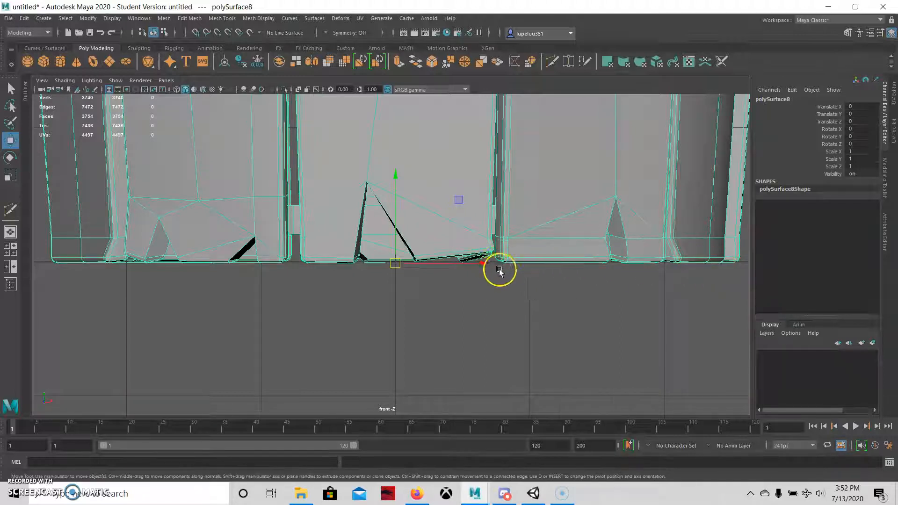
pyautogui.keyDown('alt'); pyautogui.moveTo(387, 260); pyautogui.dragTo(293, 284, button='right'); pyautogui.keyUp('alt')
pyautogui.keyDown('alt'); pyautogui.moveTo(298, 285); pyautogui.dragTo(394, 297); pyautogui.keyUp('alt')
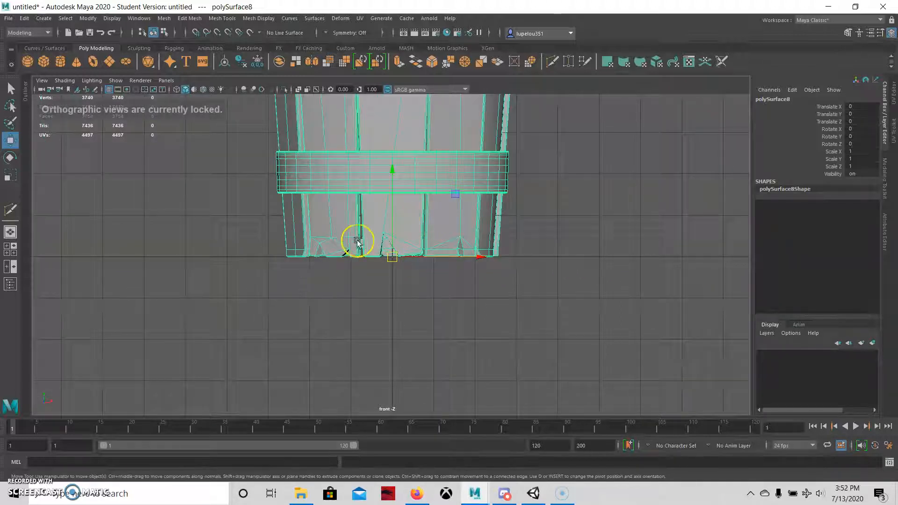
pyautogui.scroll(2, 356, 240)
pyautogui.scroll(2, 355, 237)
pyautogui.scroll(1, 420, 256)
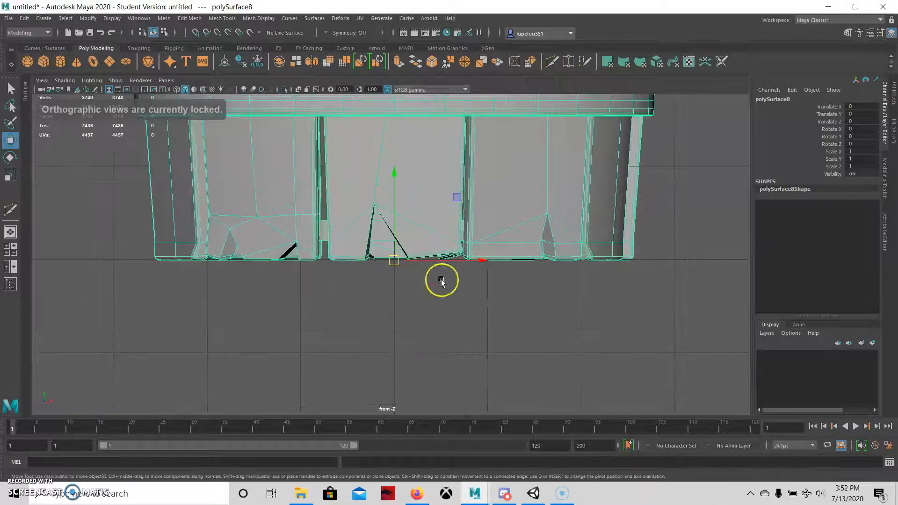
pyautogui.scroll(3, 399, 260)
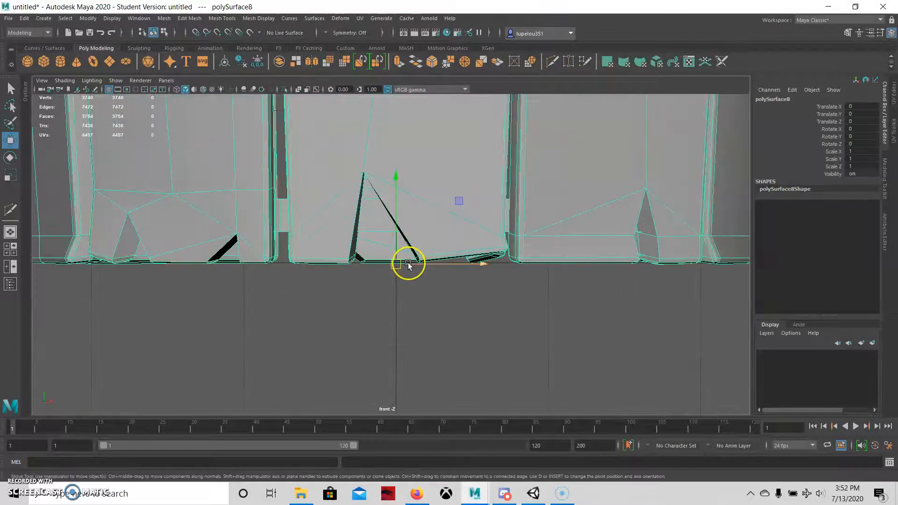
# Step: Try moving the pivot straight down below the bucket's base, and undo that move
pyautogui.scroll(-3, 408, 262)
pyautogui.press('d')
pyautogui.scroll(1, 406, 253)
pyautogui.moveTo(390, 201); pyautogui.dragTo(385, 248)
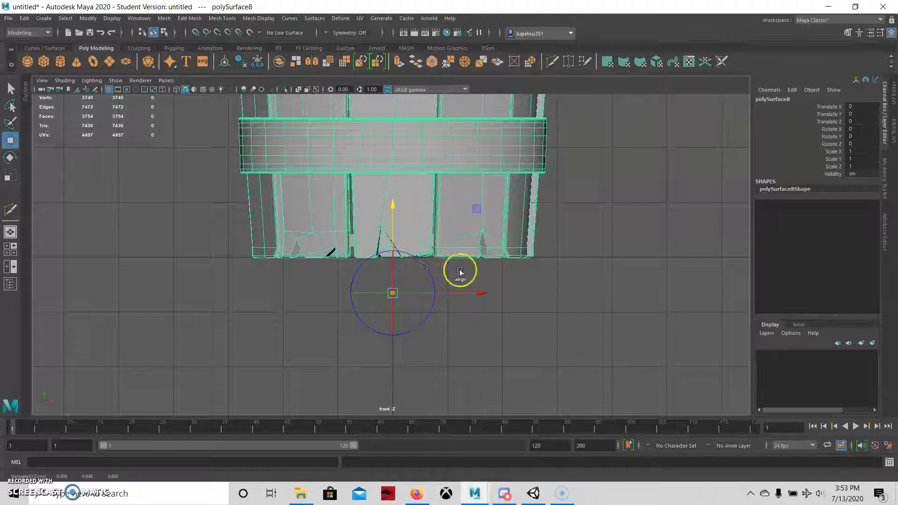
pyautogui.hotkey('ctrl', 'z')
pyautogui.press('d')
# Step: Move the bucket across the ground plane in the perspective view to Translate X 4.986 and Translate Z 6.336
pyautogui.keyDown('alt'); pyautogui.moveTo(357, 252); pyautogui.dragTo(392, 243); pyautogui.keyUp('alt')
pyautogui.press('space')
pyautogui.press('space')
pyautogui.keyDown('alt'); pyautogui.moveTo(486, 308); pyautogui.dragTo(359, 260); pyautogui.keyUp('alt')
pyautogui.scroll(2, 360, 261)
pyautogui.moveTo(334, 220); pyautogui.dragTo(401, 284)
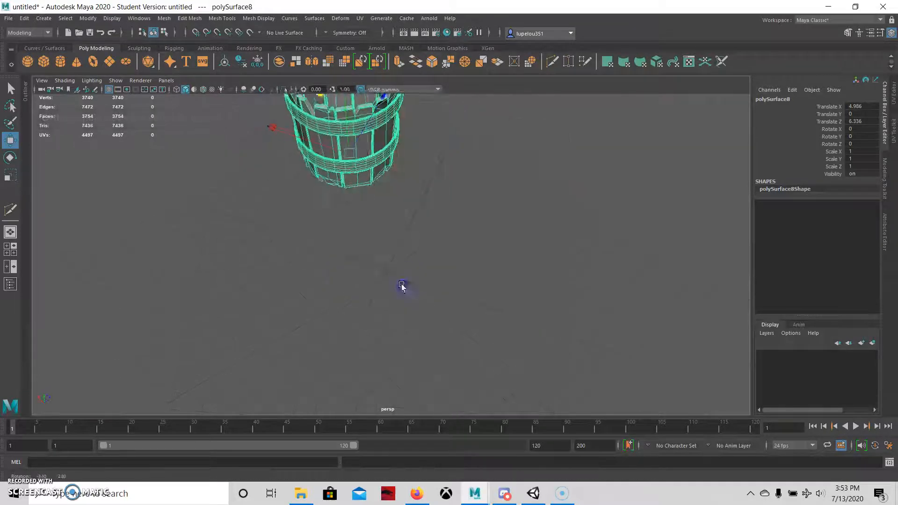
# Step: Inspect the moved bucket's base and pivot against the grid in the front view
pyautogui.press('space')
pyautogui.press('space')
pyautogui.press('space')
pyautogui.press('space')
pyautogui.keyDown('alt'); pyautogui.moveTo(669, 322); pyautogui.dragTo(499, 327, button='middle'); pyautogui.keyUp('alt')
pyautogui.scroll(4, 498, 326)
pyautogui.keyDown('alt'); pyautogui.moveTo(498, 326); pyautogui.dragTo(501, 327, button='right'); pyautogui.keyUp('alt')
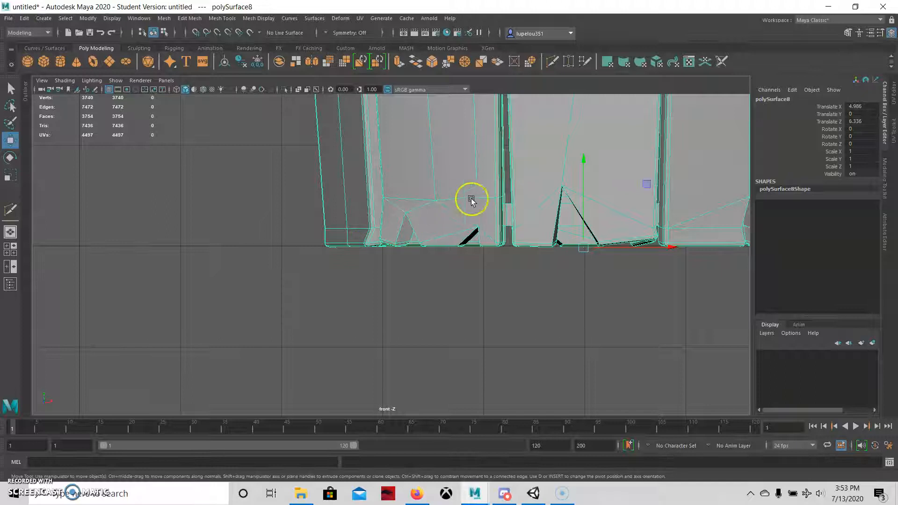
# Step: Display the grid in the top view and move the bucket to the origin with grid snapping
pyautogui.press('space')
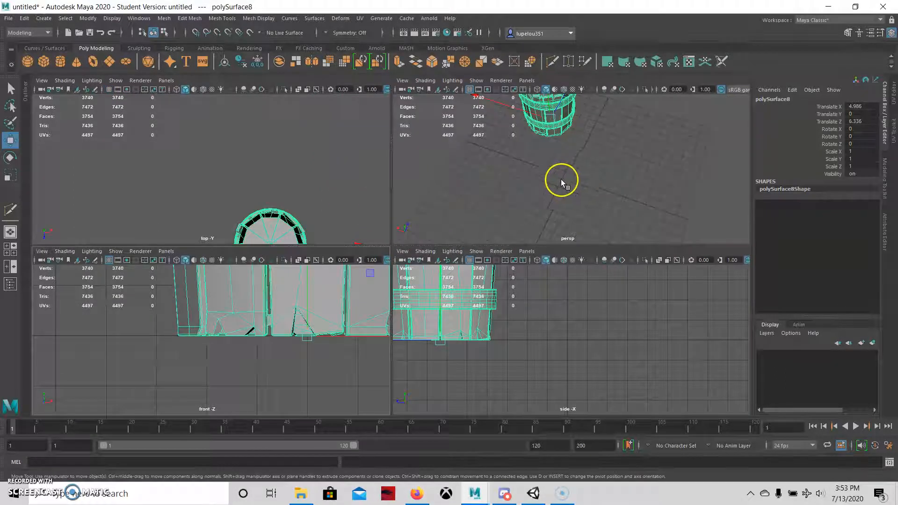
pyautogui.press('space')
pyautogui.scroll(-4, 426, 260)
pyautogui.keyDown('alt'); pyautogui.moveTo(419, 325); pyautogui.dragTo(305, 219, button='middle'); pyautogui.keyUp('alt')
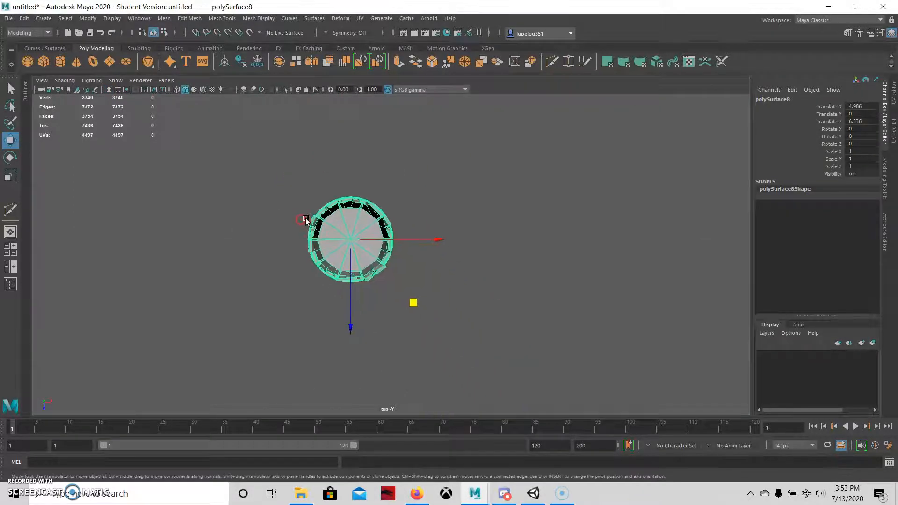
pyautogui.click(107, 90)
pyautogui.scroll(-1, 383, 282)
pyautogui.keyDown('alt'); pyautogui.moveTo(333, 282); pyautogui.dragTo(328, 293, button='middle'); pyautogui.keyUp('alt')
pyautogui.scroll(1, 328, 288)
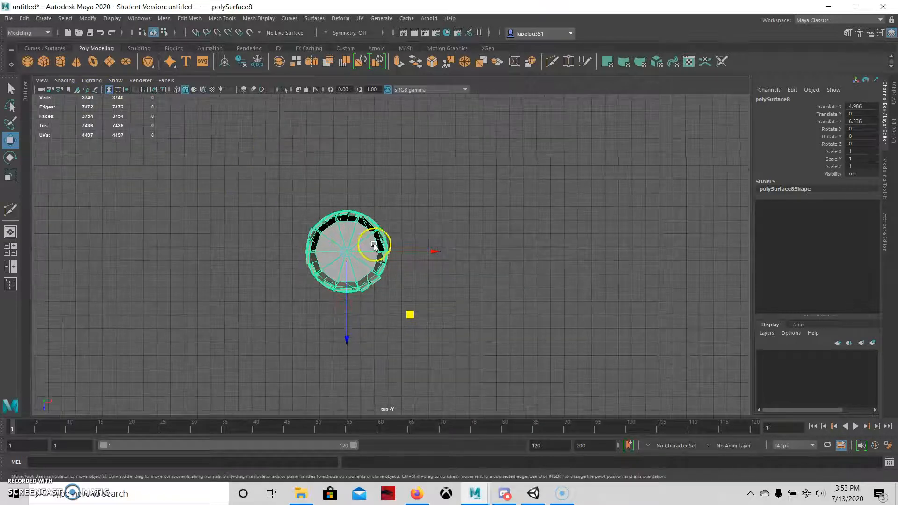
pyautogui.click(196, 33)
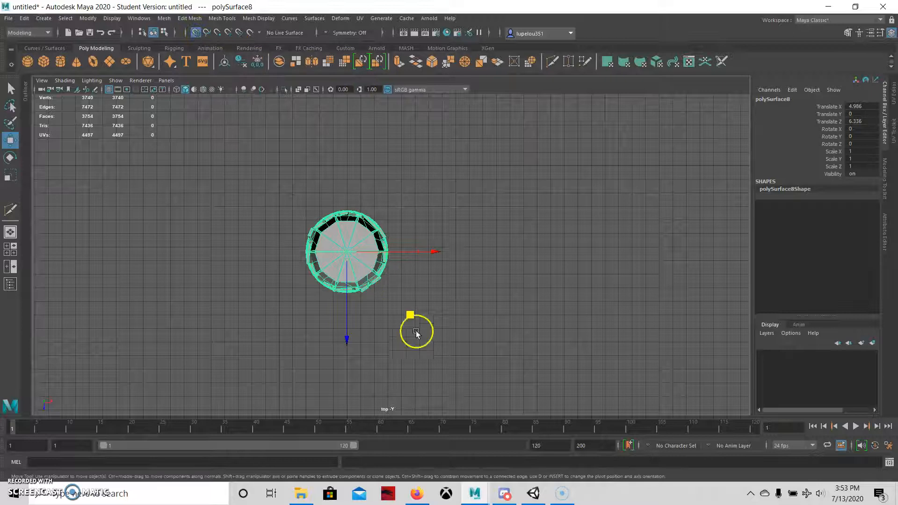
pyautogui.moveTo(346, 251); pyautogui.dragTo(282, 168)
# Step: Examine the bucket's underside in perspective to check the pivot against the center of the grid
pyautogui.press('space')
pyautogui.press('space')
pyautogui.keyDown('alt'); pyautogui.moveTo(440, 198); pyautogui.dragTo(439, 141); pyautogui.keyUp('alt')
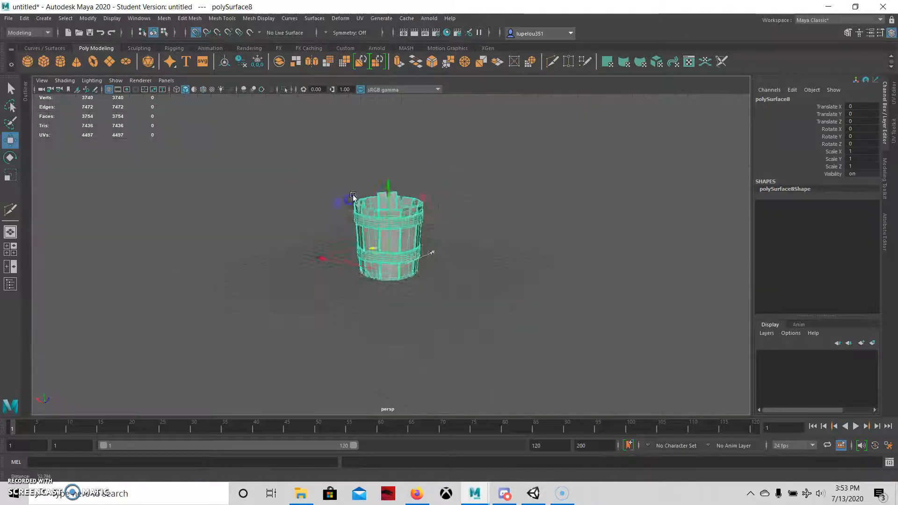
pyautogui.keyDown('alt'); pyautogui.moveTo(439, 140); pyautogui.dragTo(491, 253, button='right'); pyautogui.keyUp('alt')
pyautogui.keyDown('alt'); pyautogui.moveTo(491, 252); pyautogui.dragTo(491, 206); pyautogui.keyUp('alt')
pyautogui.keyDown('alt'); pyautogui.moveTo(491, 206); pyautogui.dragTo(584, 374, button='right'); pyautogui.keyUp('alt')
pyautogui.keyDown('alt'); pyautogui.moveTo(355, 388); pyautogui.dragTo(337, 383); pyautogui.keyUp('alt')
pyautogui.keyDown('alt'); pyautogui.moveTo(337, 383); pyautogui.dragTo(548, 369, button='right'); pyautogui.keyUp('alt')
pyautogui.keyDown('alt'); pyautogui.moveTo(305, 261); pyautogui.dragTo(381, 224); pyautogui.keyUp('alt')
pyautogui.scroll(-5, 384, 238)
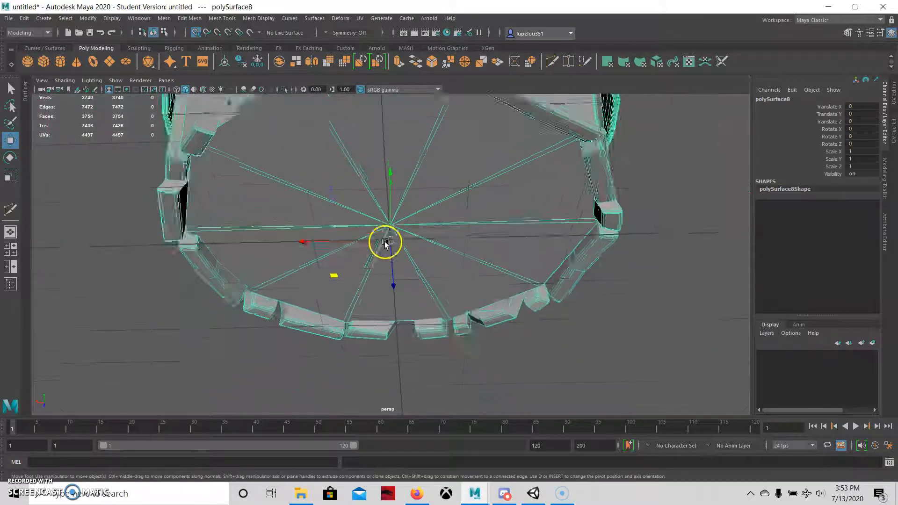
pyautogui.keyDown('alt'); pyautogui.moveTo(385, 243); pyautogui.dragTo(338, 207, button='right'); pyautogui.keyUp('alt')
pyautogui.keyDown('alt'); pyautogui.moveTo(339, 207); pyautogui.dragTo(391, 274); pyautogui.keyUp('alt')
pyautogui.keyDown('alt'); pyautogui.moveTo(391, 274); pyautogui.dragTo(256, 230, button='right'); pyautogui.keyUp('alt')
pyautogui.keyDown('alt'); pyautogui.moveTo(257, 230); pyautogui.dragTo(288, 273, button='middle'); pyautogui.keyUp('alt')
pyautogui.keyDown('alt'); pyautogui.moveTo(287, 273); pyautogui.dragTo(237, 269, button='right'); pyautogui.keyUp('alt')
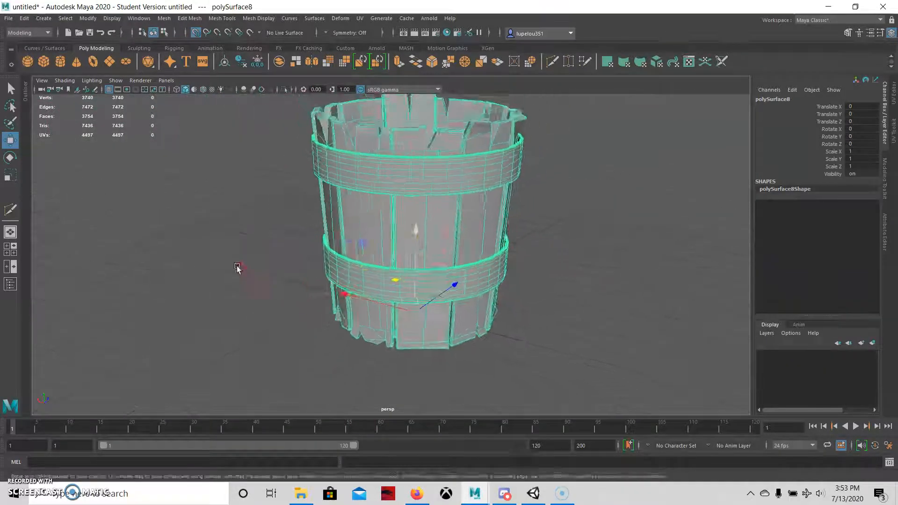
pyautogui.keyDown('alt'); pyautogui.moveTo(238, 269); pyautogui.dragTo(257, 269); pyautogui.keyUp('alt')
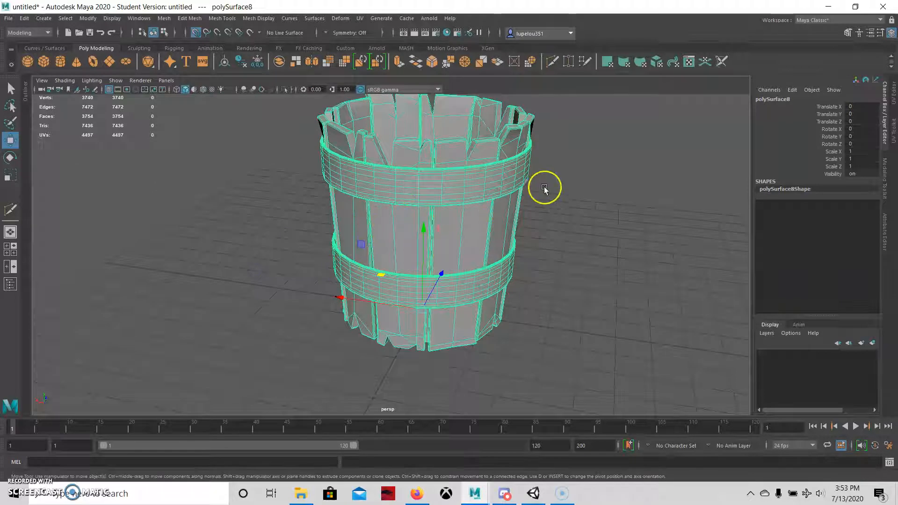
# Step: Rename the bucket object as PirateBucket
pyautogui.doubleClick(771, 99)
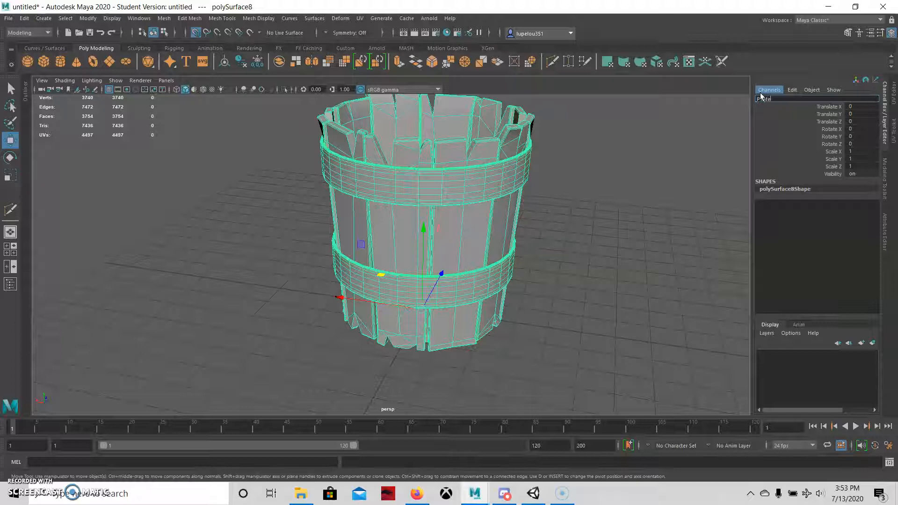
pyautogui.write('PirateBucket')
pyautogui.press('Return')
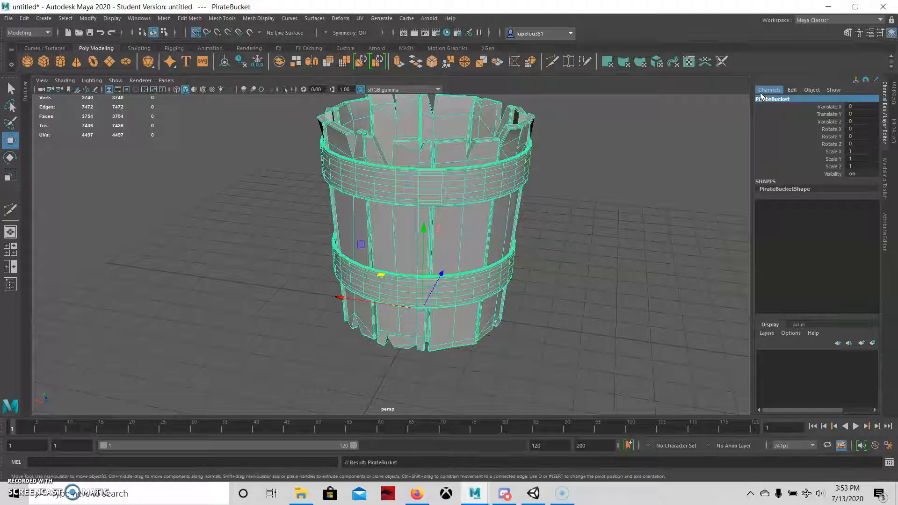
# Step: Assign a new Lambert material to the bucket
pyautogui.keyDown('alt'); pyautogui.moveTo(469, 323); pyautogui.dragTo(472, 298); pyautogui.keyUp('alt')
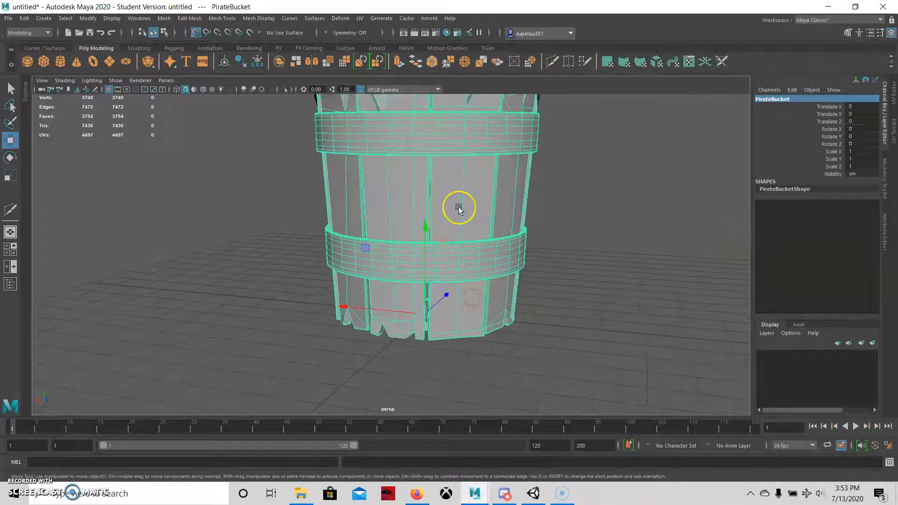
pyautogui.rightClick(459, 208)
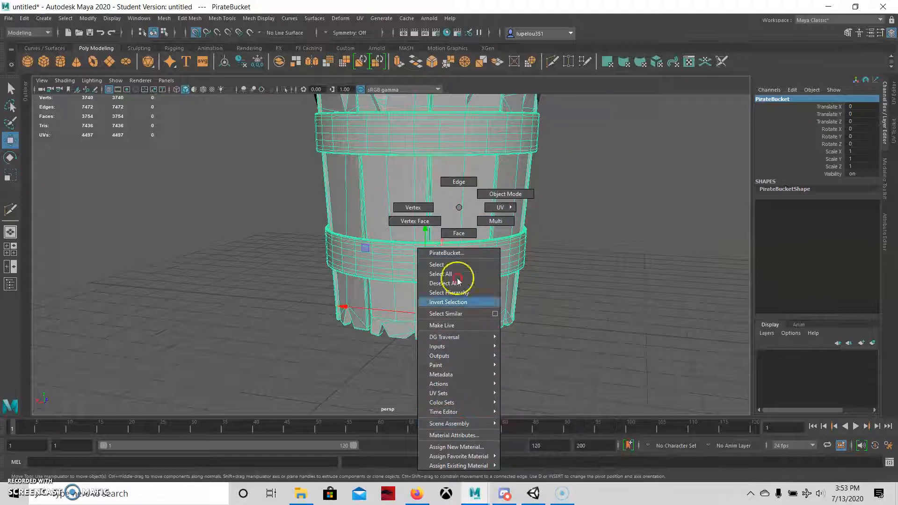
pyautogui.click(458, 448)
pyautogui.click(323, 217)
pyautogui.click(378, 239)
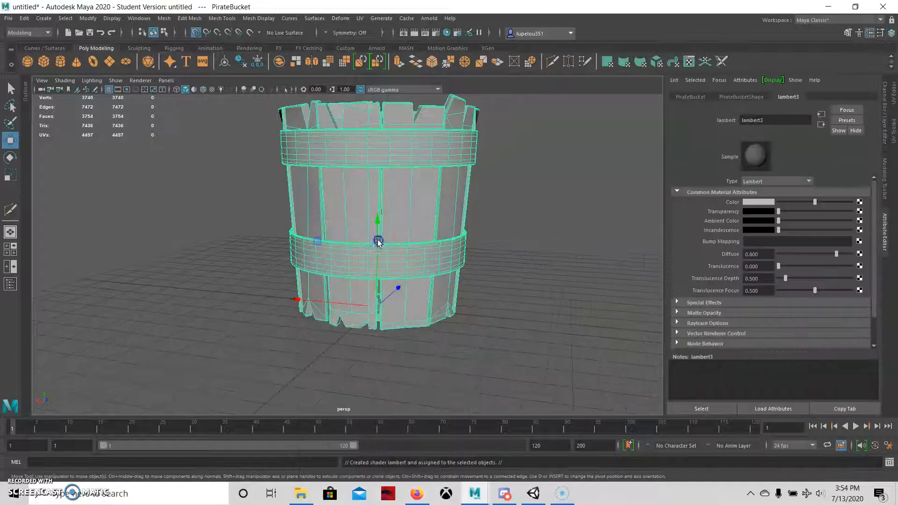
# Step: Rename the bucket's new Lambert material as M_WoodBucket
pyautogui.doubleClick(767, 121)
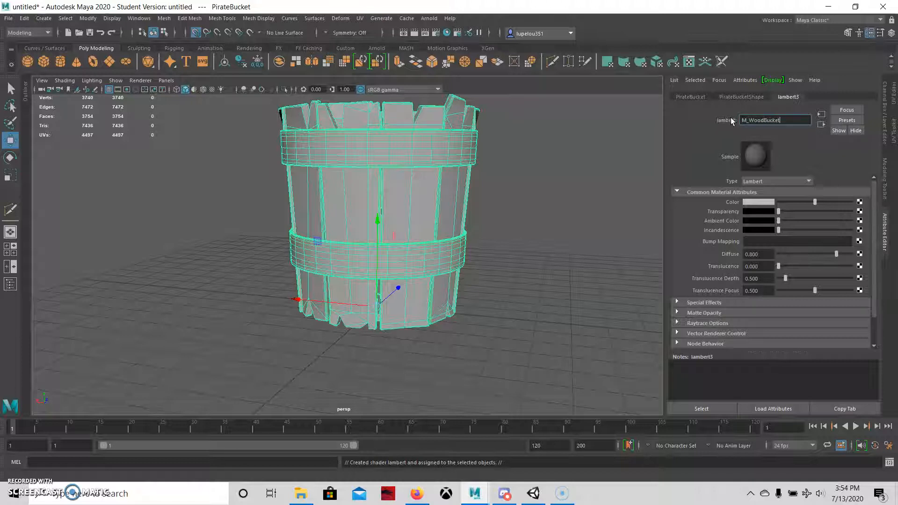
pyautogui.write('M_WoodBucket')
pyautogui.press('Return')
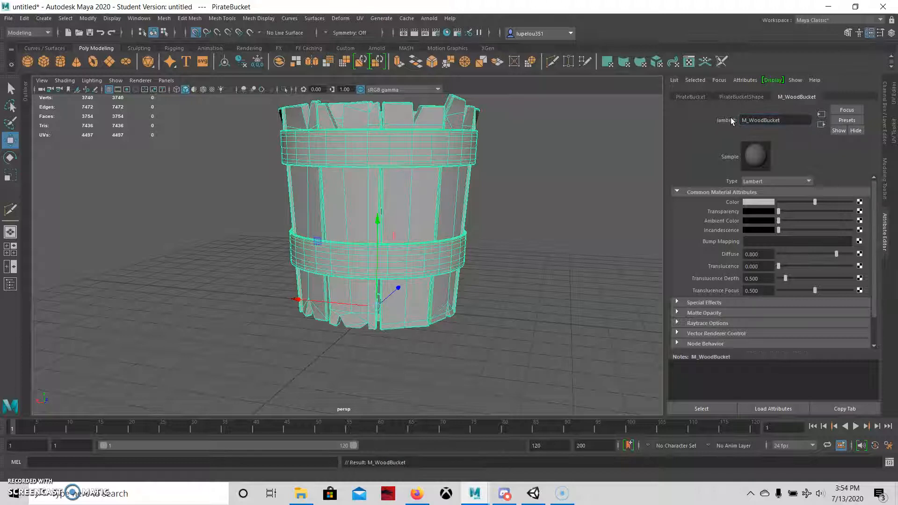
pyautogui.click(569, 211)
pyautogui.click(395, 241)
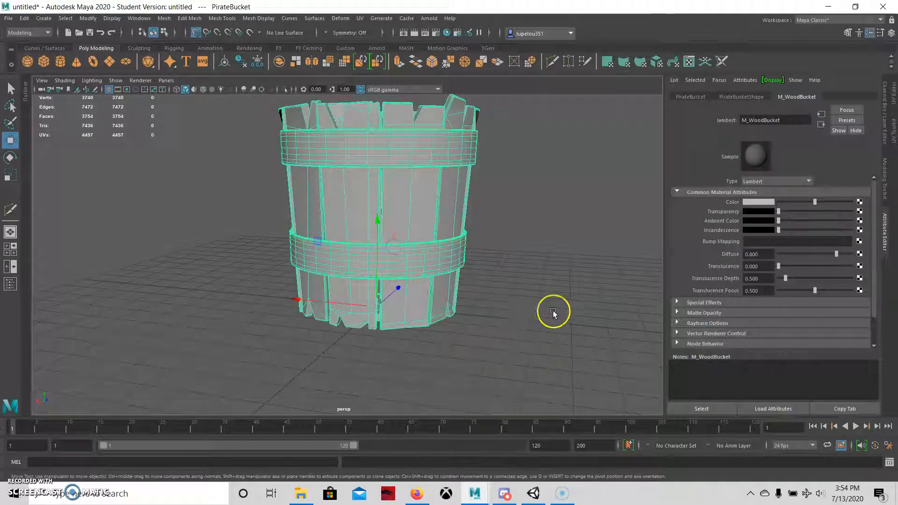
# Step: Select the four long band shells in the UV Editor and look at their faces on the bucket
pyautogui.keyDown('alt'); pyautogui.moveTo(361, 291); pyautogui.dragTo(375, 258); pyautogui.keyUp('alt')
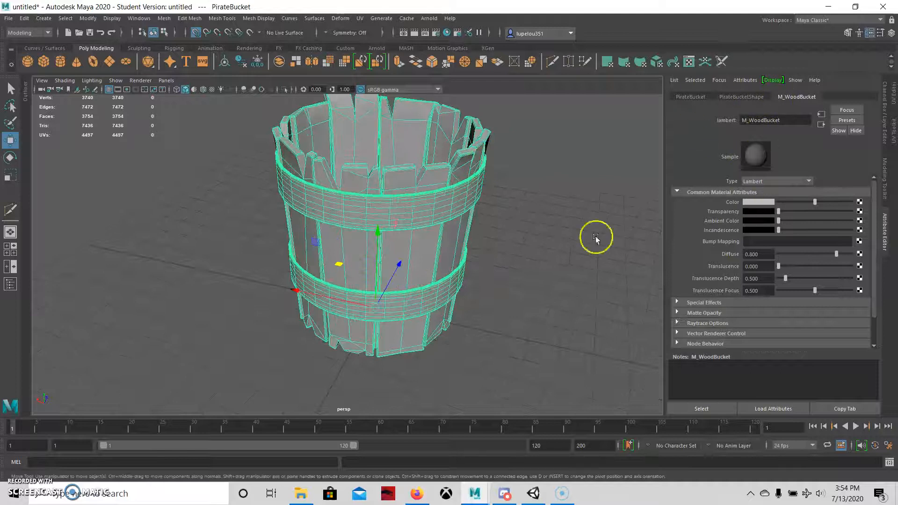
pyautogui.keyDown('alt'); pyautogui.moveTo(323, 269); pyautogui.dragTo(327, 240); pyautogui.keyUp('alt')
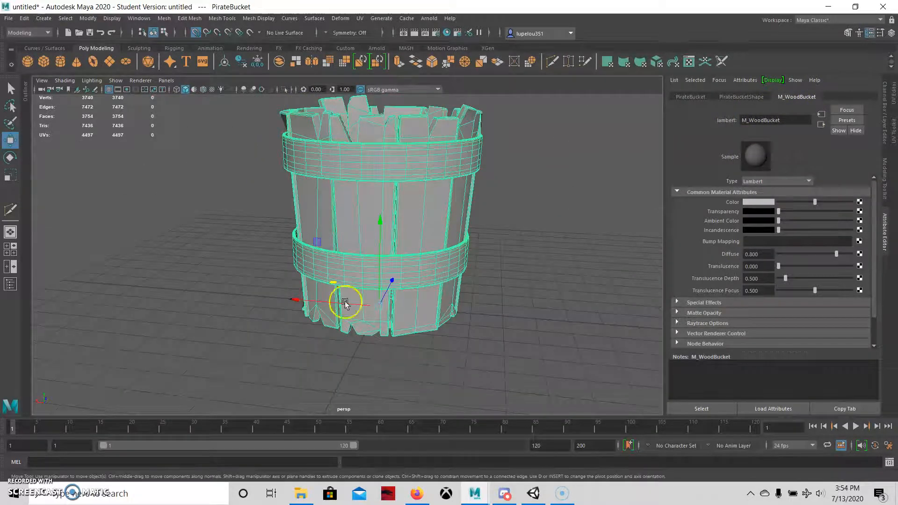
pyautogui.keyDown('alt'); pyautogui.moveTo(360, 171); pyautogui.dragTo(343, 201, button='middle'); pyautogui.keyUp('alt')
pyautogui.keyDown('alt'); pyautogui.moveTo(343, 201); pyautogui.dragTo(391, 215, button='right'); pyautogui.keyUp('alt')
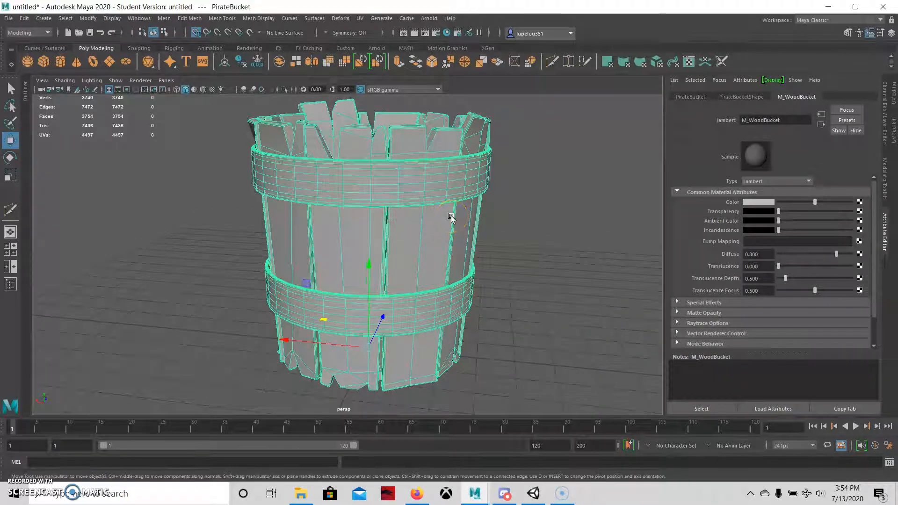
pyautogui.click(893, 100)
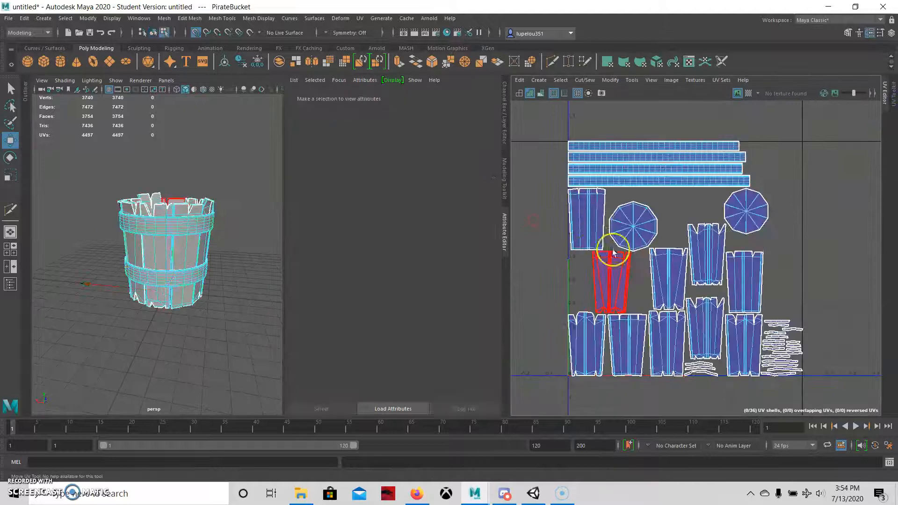
pyautogui.moveTo(624, 191); pyautogui.dragTo(597, 172, button='right')
pyautogui.moveTo(627, 146); pyautogui.dragTo(637, 195)
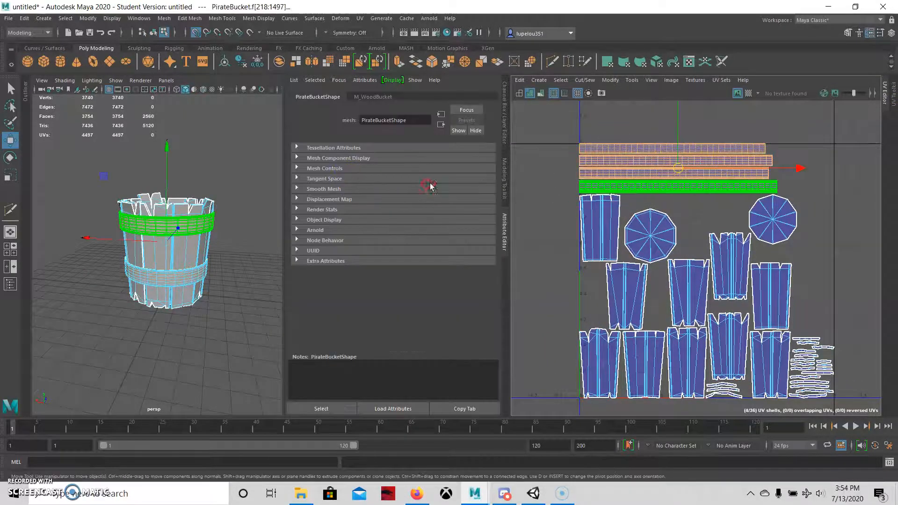
pyautogui.scroll(6, 174, 207)
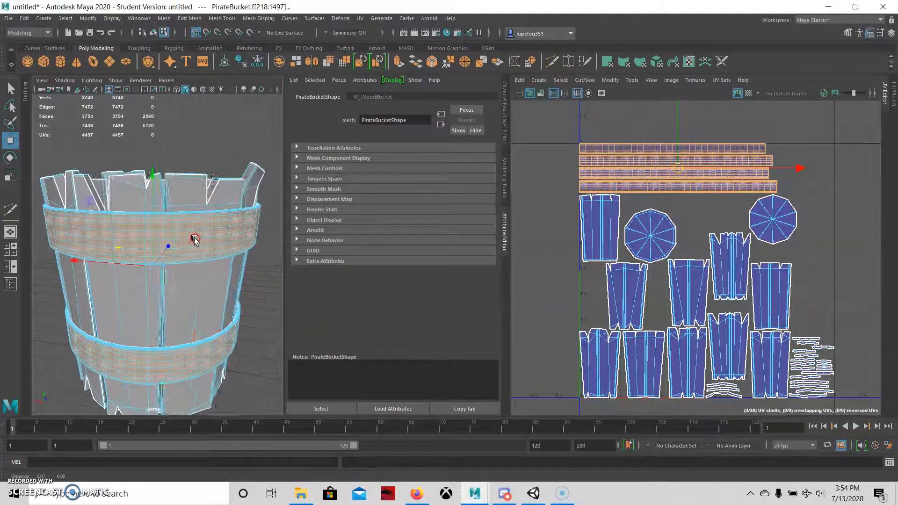
# Step: Assign a new Blinn material to the selected band faces of the bucket
pyautogui.keyDown('ctrl'); pyautogui.rightClick(235, 119); pyautogui.keyUp('ctrl')
pyautogui.keyDown('ctrl'); pyautogui.moveTo(234, 143); pyautogui.dragTo(233, 165, button='right'); pyautogui.keyUp('ctrl')
pyautogui.keyDown('alt'); pyautogui.moveTo(227, 138); pyautogui.dragTo(216, 135, button='middle'); pyautogui.keyUp('alt')
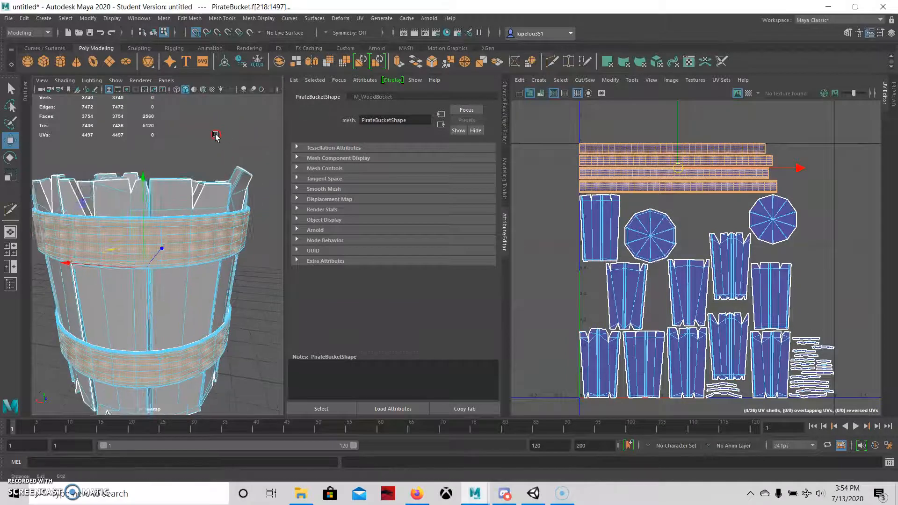
pyautogui.rightClick(219, 142)
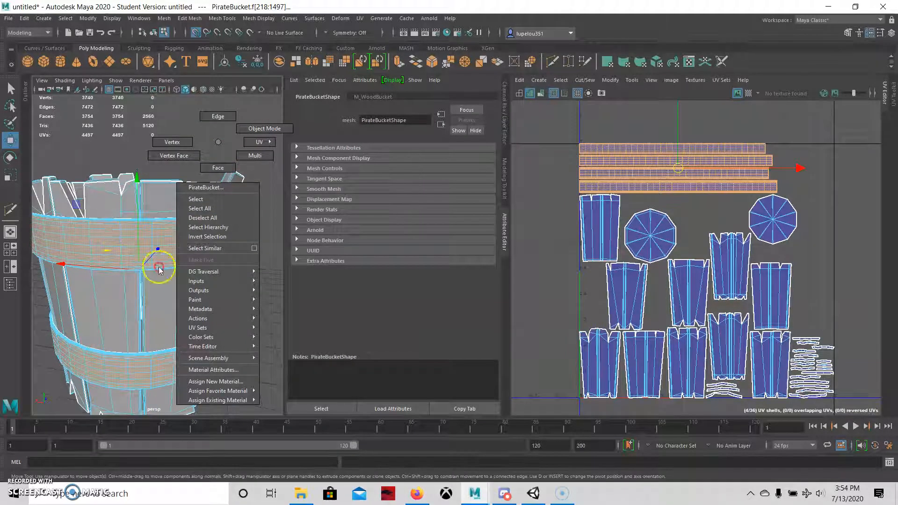
pyautogui.click(220, 382)
pyautogui.click(112, 237)
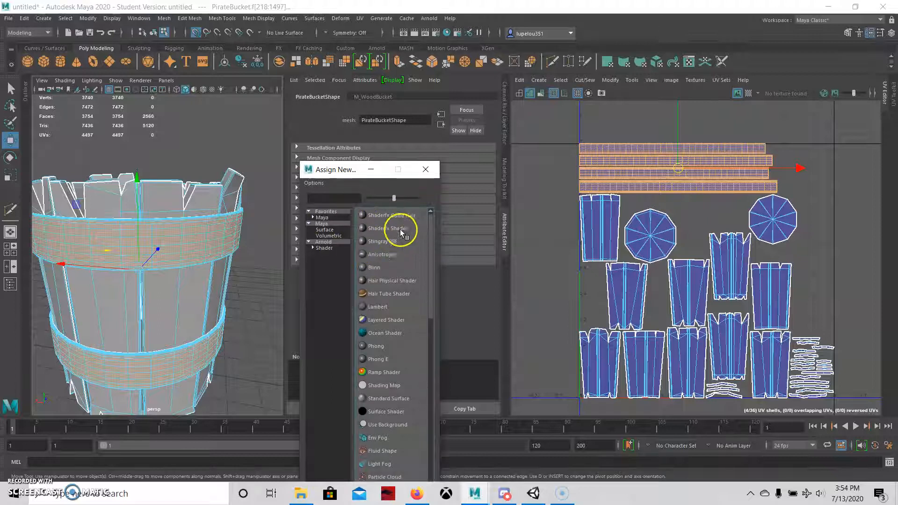
pyautogui.click(374, 268)
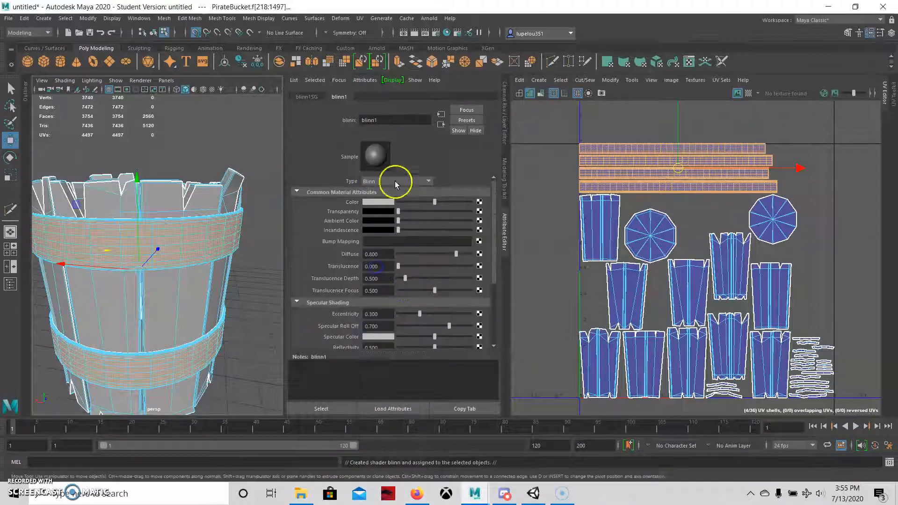
# Step: Rename the bands' new Blinn material as M_MetalBands
pyautogui.write('M_Metl')
pyautogui.press('BackSpace')
pyautogui.write('al_Bands')
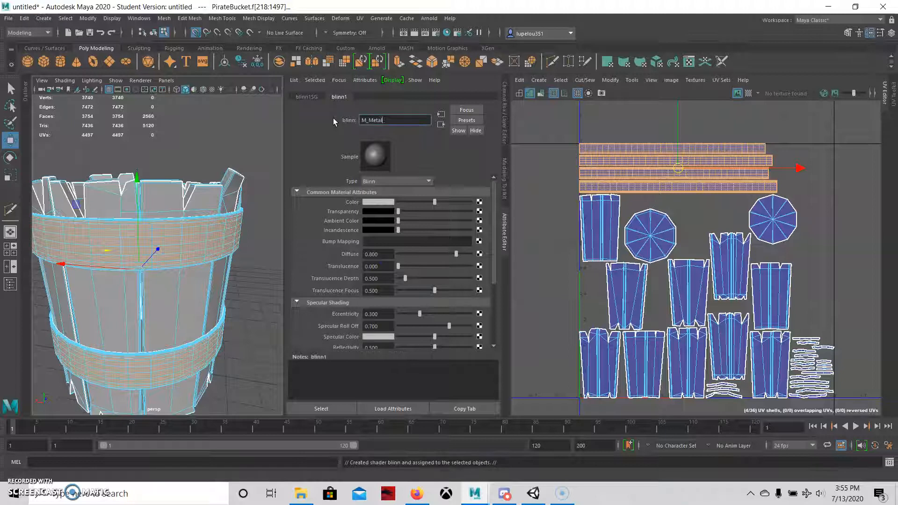
pyautogui.press('BackSpace')
pyautogui.press('BackSpace')
pyautogui.press('BackSpace')
pyautogui.press('BackSpace')
pyautogui.press('BackSpace')
pyautogui.press('BackSpace')
pyautogui.write('Bands')
pyautogui.press('Return')
# Step: Return to object mode and select the whole bucket
pyautogui.scroll(-5, 137, 239)
pyautogui.keyDown('alt'); pyautogui.moveTo(202, 162); pyautogui.dragTo(204, 195); pyautogui.keyUp('alt')
pyautogui.moveTo(205, 195); pyautogui.dragTo(232, 175, button='right')
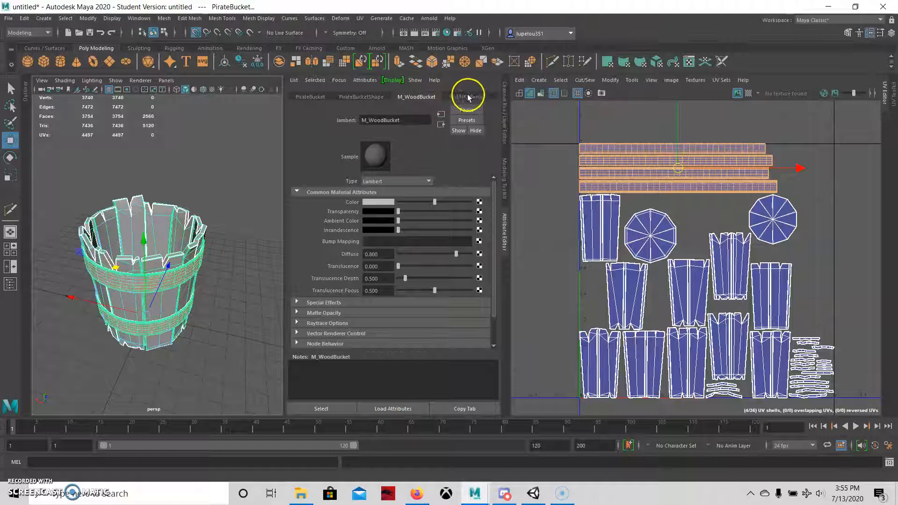
pyautogui.keyDown('alt'); pyautogui.moveTo(136, 297); pyautogui.dragTo(108, 268, button='right'); pyautogui.keyUp('alt')
pyautogui.keyDown('alt'); pyautogui.moveTo(108, 268); pyautogui.dragTo(192, 293); pyautogui.keyUp('alt')
pyautogui.click(205, 291)
pyautogui.click(173, 298)
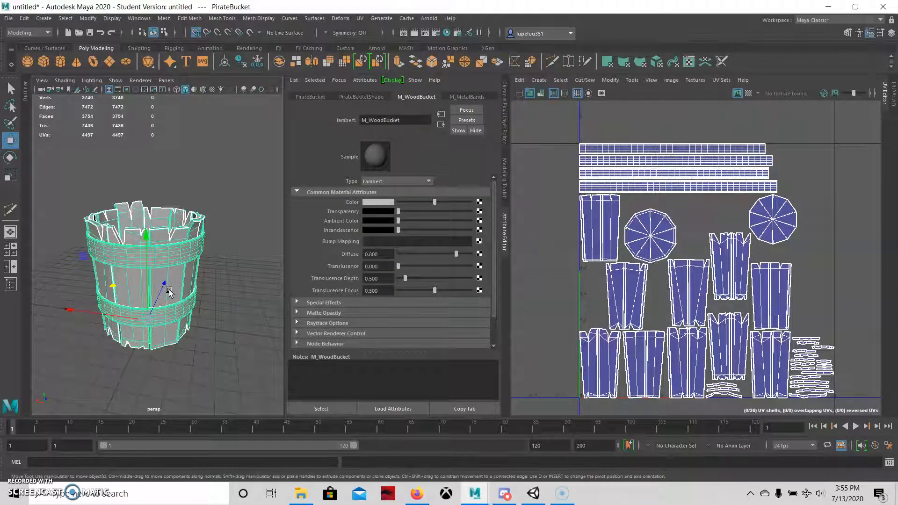
# Step: Assign the existing M_WoodBucket material to the entire bucket object
pyautogui.keyDown('alt'); pyautogui.moveTo(150, 215); pyautogui.dragTo(152, 239, button='right'); pyautogui.keyUp('alt')
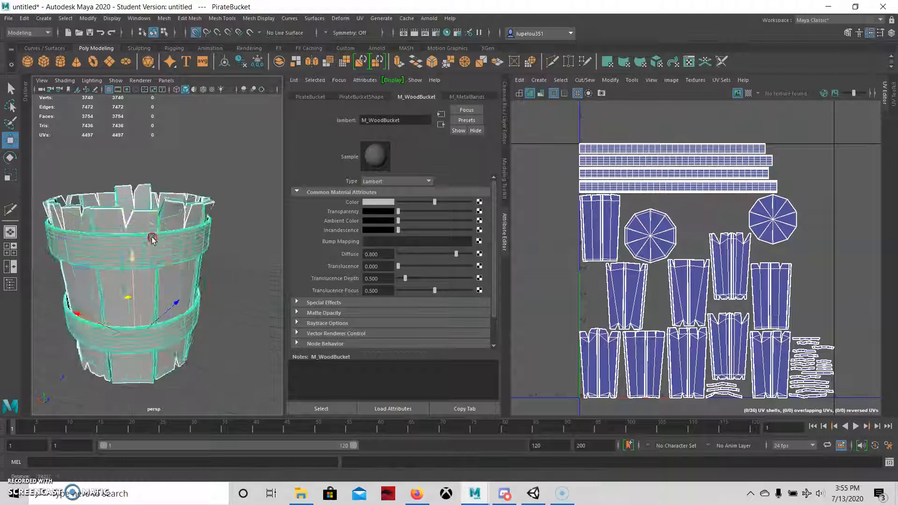
pyautogui.keyDown('alt'); pyautogui.moveTo(152, 239); pyautogui.dragTo(172, 206); pyautogui.keyUp('alt')
pyautogui.keyDown('alt'); pyautogui.moveTo(172, 207); pyautogui.dragTo(136, 196, button='right'); pyautogui.keyUp('alt')
pyautogui.keyDown('alt'); pyautogui.moveTo(136, 197); pyautogui.dragTo(146, 236); pyautogui.keyUp('alt')
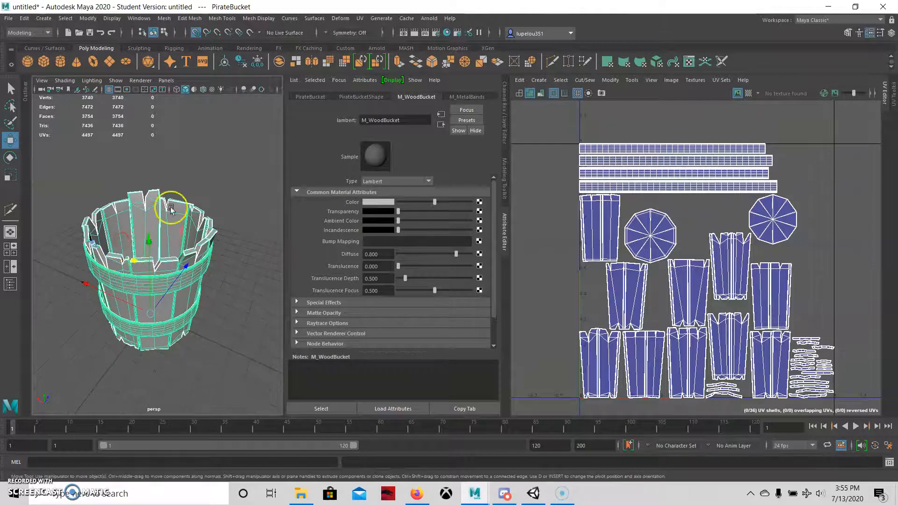
pyautogui.keyDown('alt'); pyautogui.moveTo(117, 312); pyautogui.dragTo(125, 305); pyautogui.keyUp('alt')
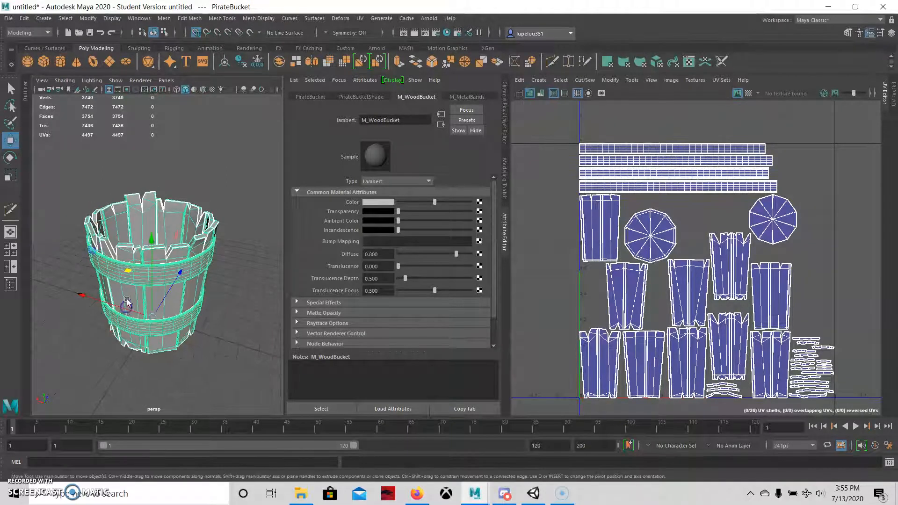
pyautogui.rightClick(194, 238)
pyautogui.click(254, 178)
pyautogui.click(163, 242)
pyautogui.moveTo(175, 238); pyautogui.dragTo(257, 469, button='right')
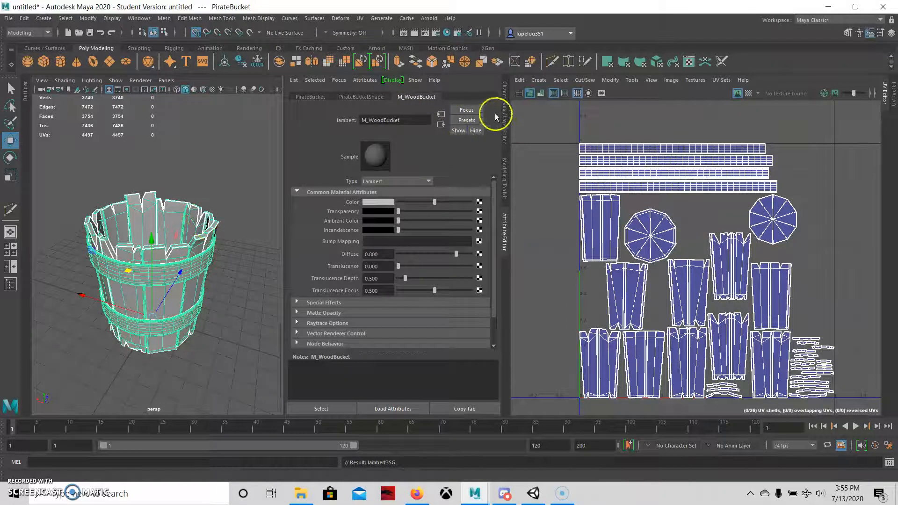
# Step: Collapse the Attribute Editor and the UV Editor so that the viewport takes up the full width
pyautogui.click(505, 221)
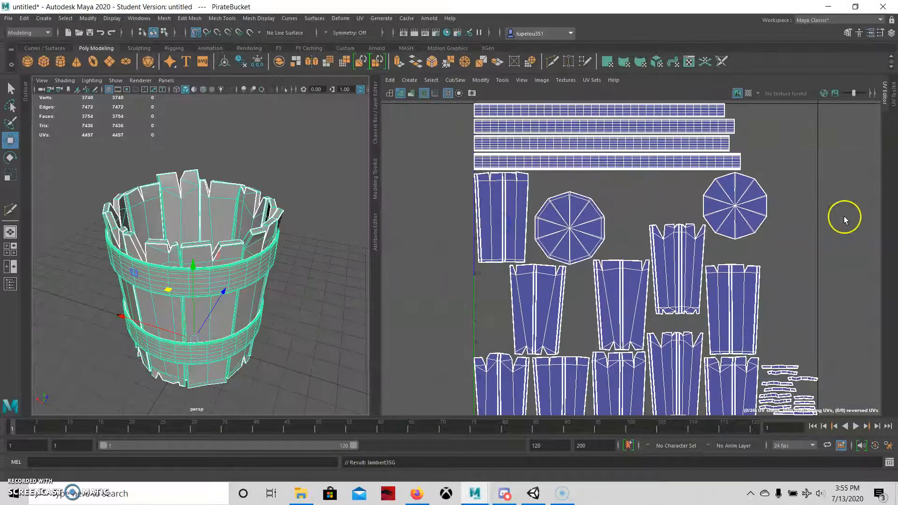
pyautogui.click(887, 100)
pyautogui.scroll(-5, 324, 337)
pyautogui.keyDown('alt'); pyautogui.moveTo(325, 337); pyautogui.dragTo(393, 323); pyautogui.keyUp('alt')
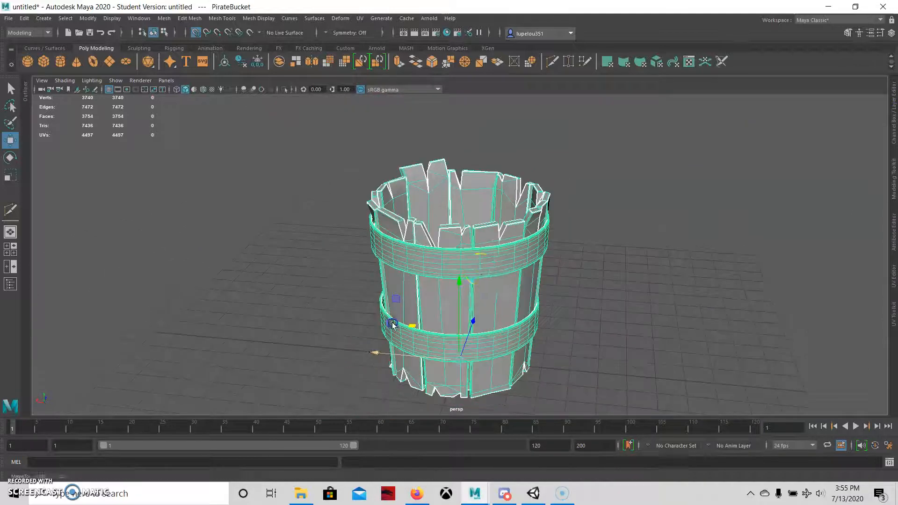
# Step: Start an export of the selected bucket and name the file SM_PirateBucketFinal
pyautogui.click(10, 18)
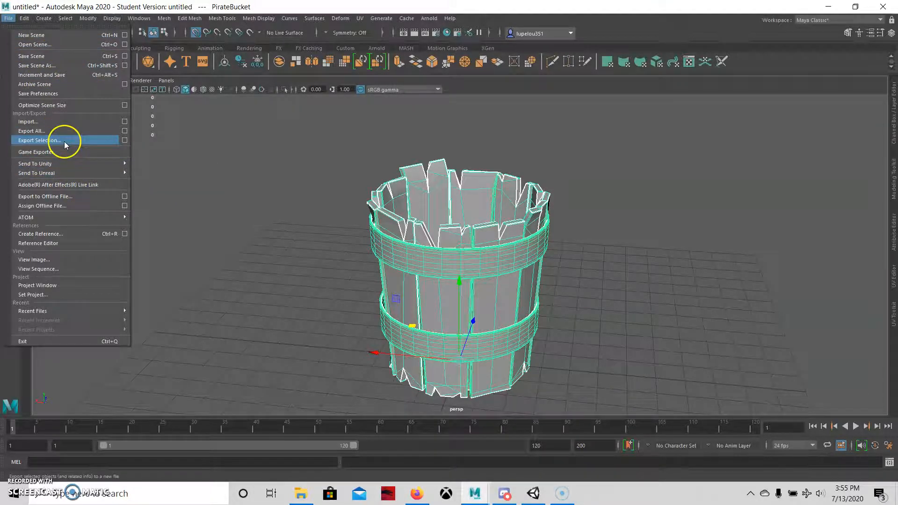
pyautogui.click(39, 140)
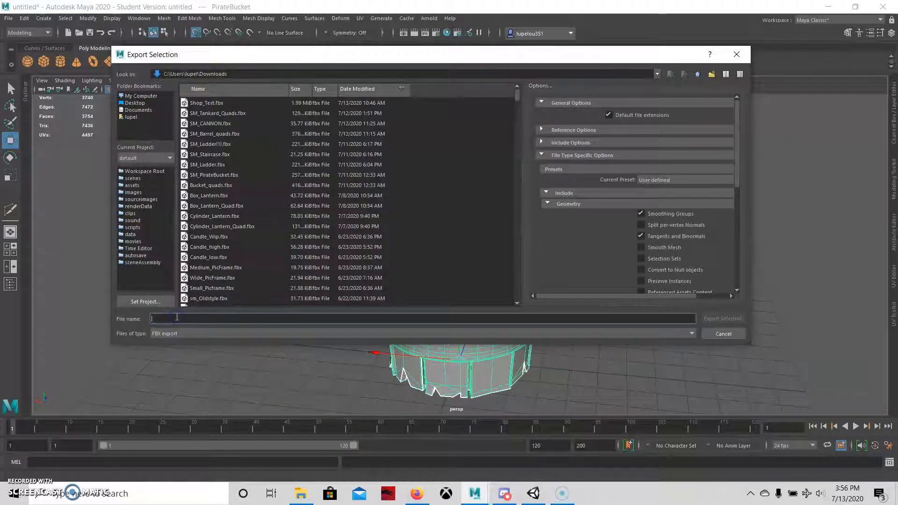
pyautogui.write('s')
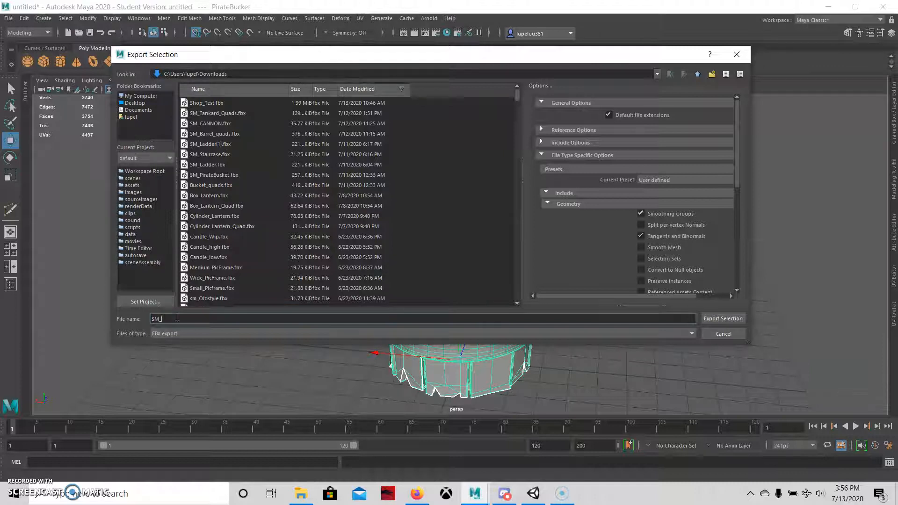
pyautogui.write('M_PirateBucket')
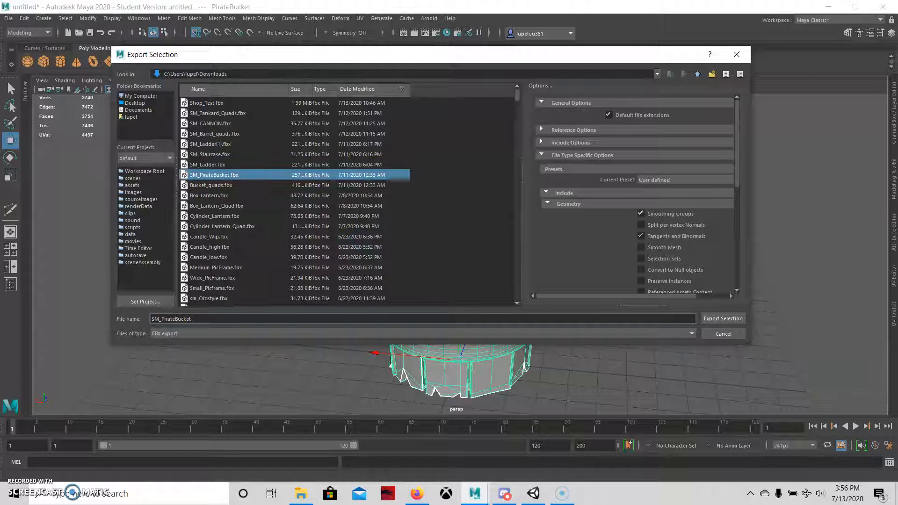
pyautogui.write('Final')
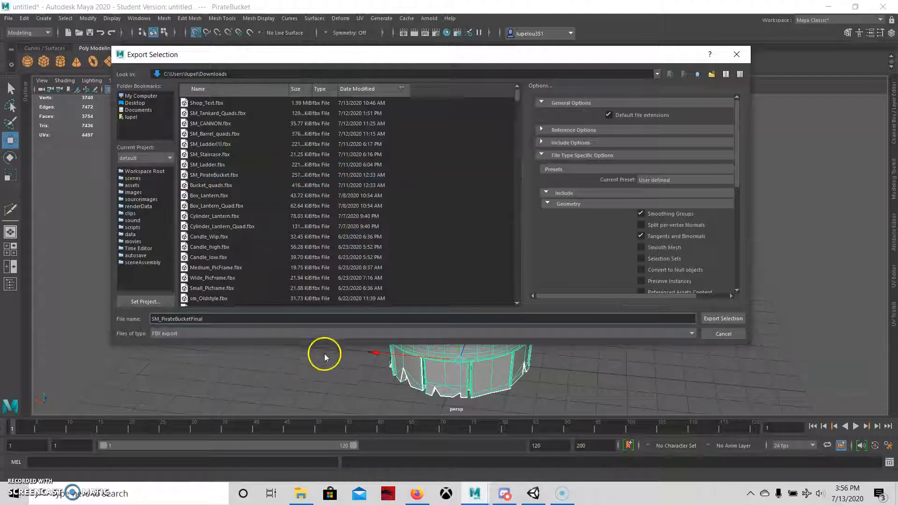
# Step: Check the FBX geometry export options and keep Triangulate enabled
pyautogui.scroll(-3, 670, 246)
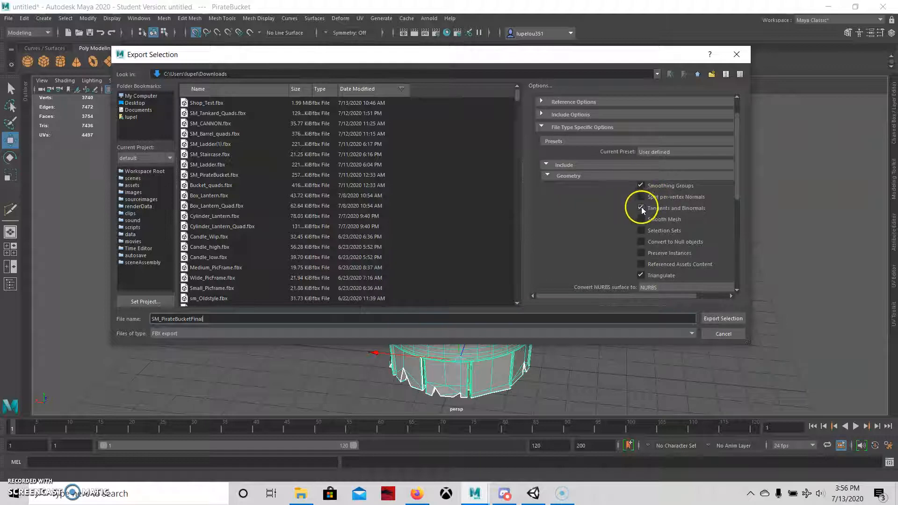
pyautogui.scroll(-3, 662, 239)
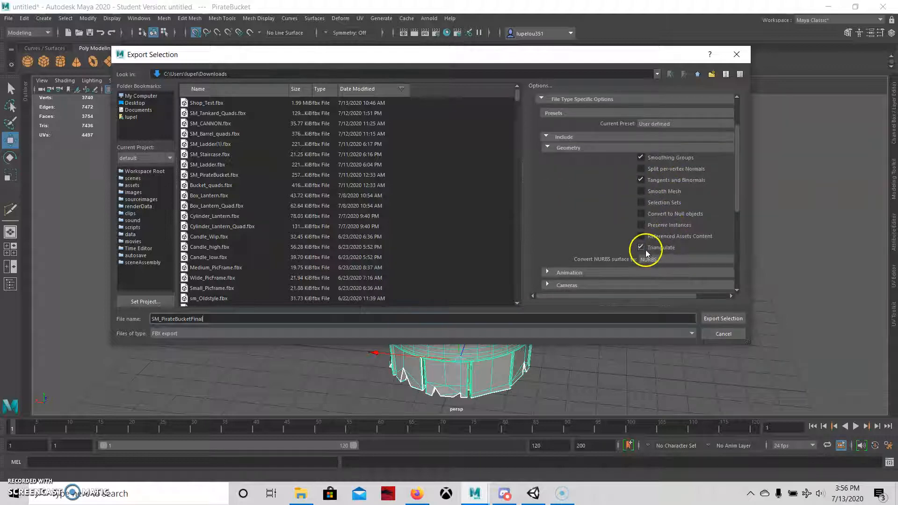
pyautogui.click(648, 250)
pyautogui.click(648, 251)
pyautogui.scroll(-3, 538, 194)
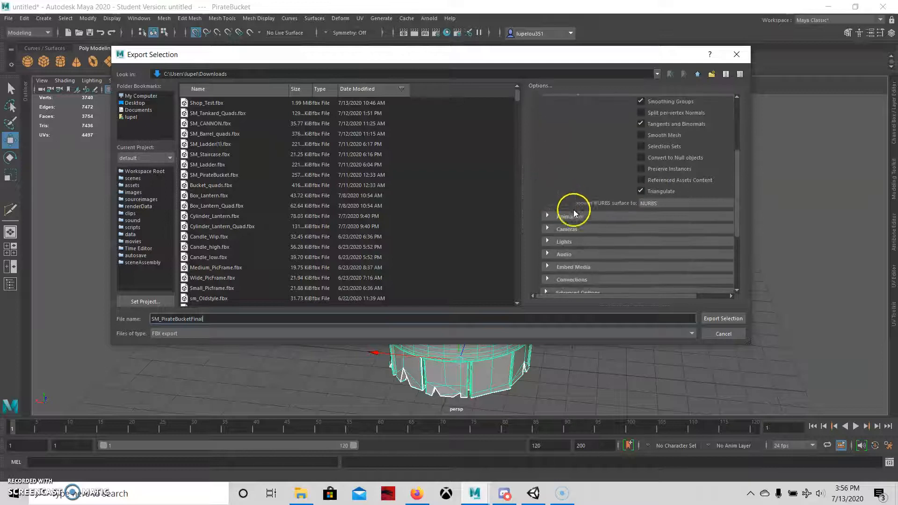
# Step: Check the Animation, Cameras, Lights and Audio settings in the FBX export options
pyautogui.click(547, 217)
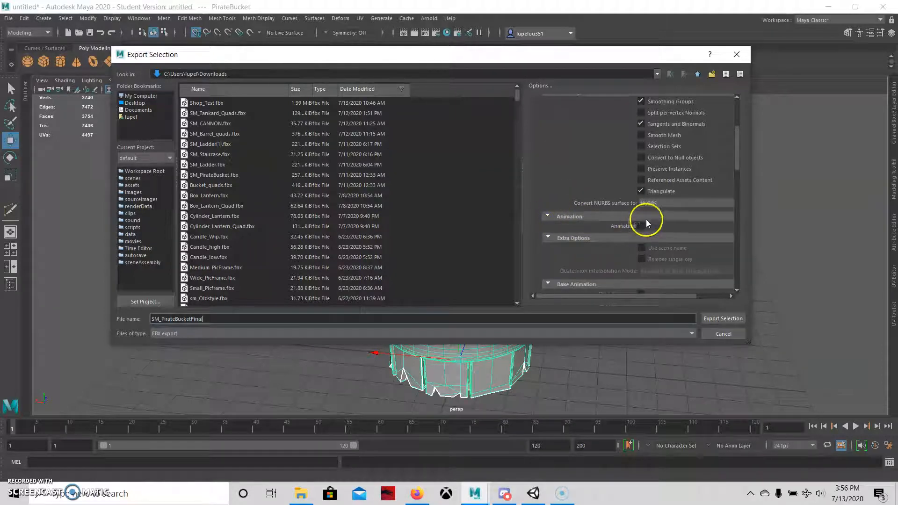
pyautogui.click(555, 213)
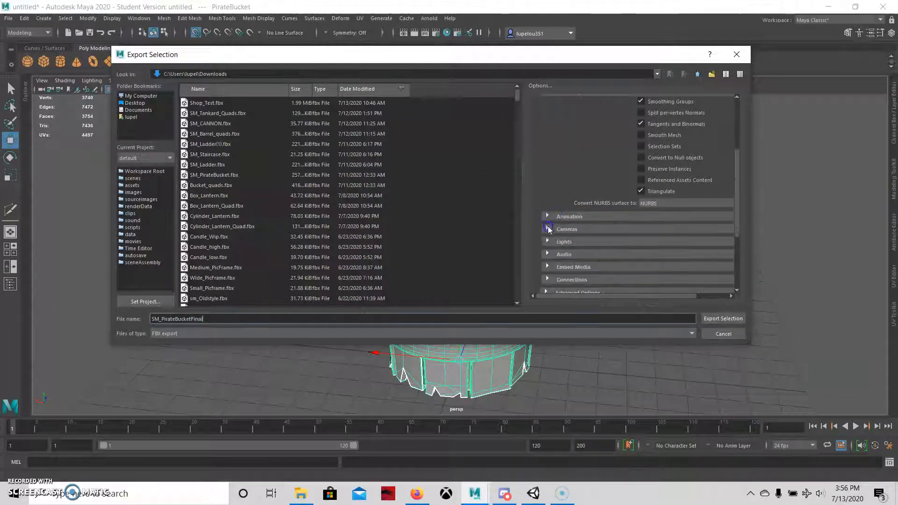
pyautogui.click(557, 229)
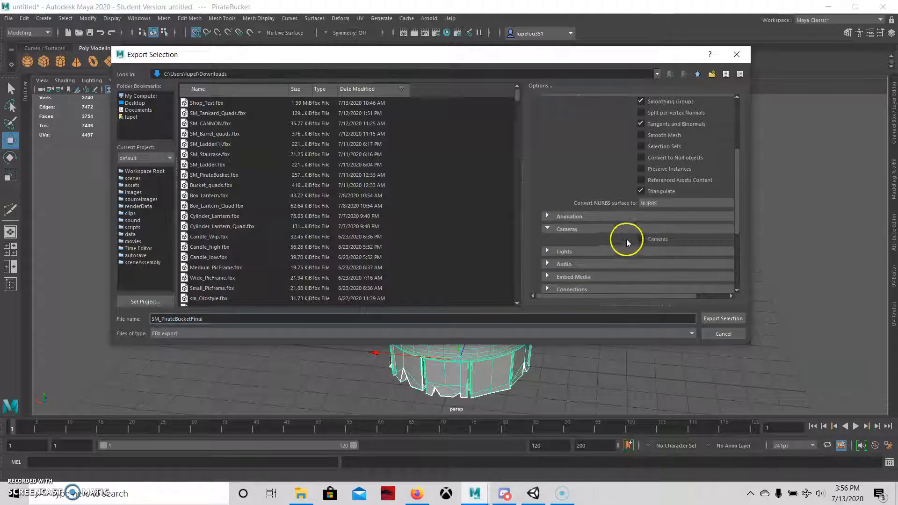
pyautogui.click(557, 229)
pyautogui.click(556, 242)
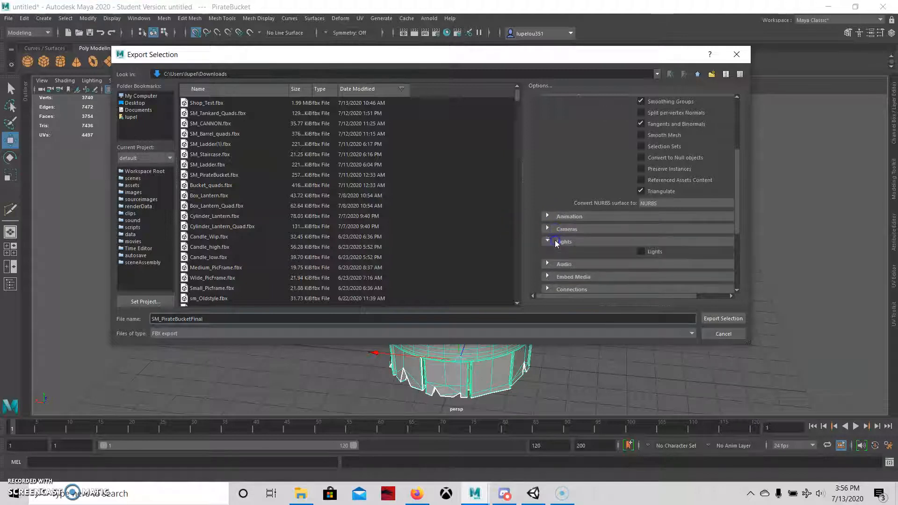
pyautogui.click(555, 241)
pyautogui.click(557, 255)
pyautogui.scroll(-2, 625, 248)
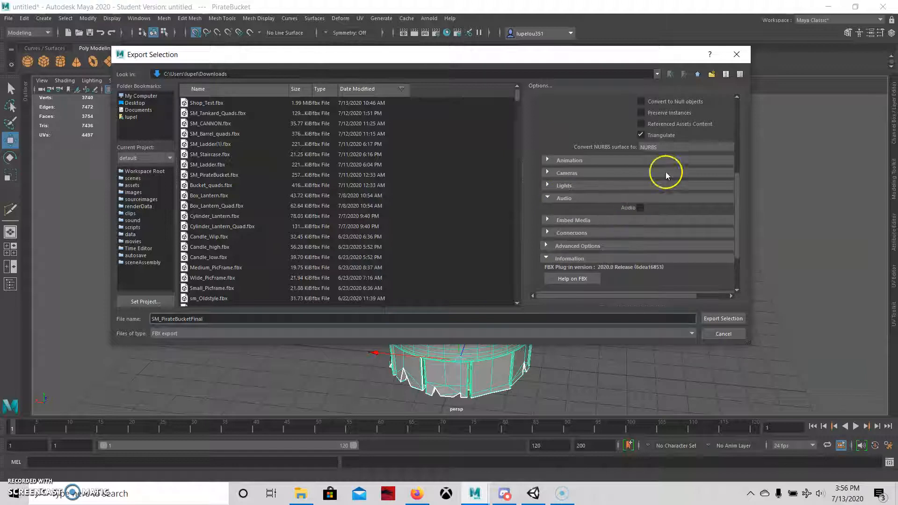
pyautogui.click(559, 198)
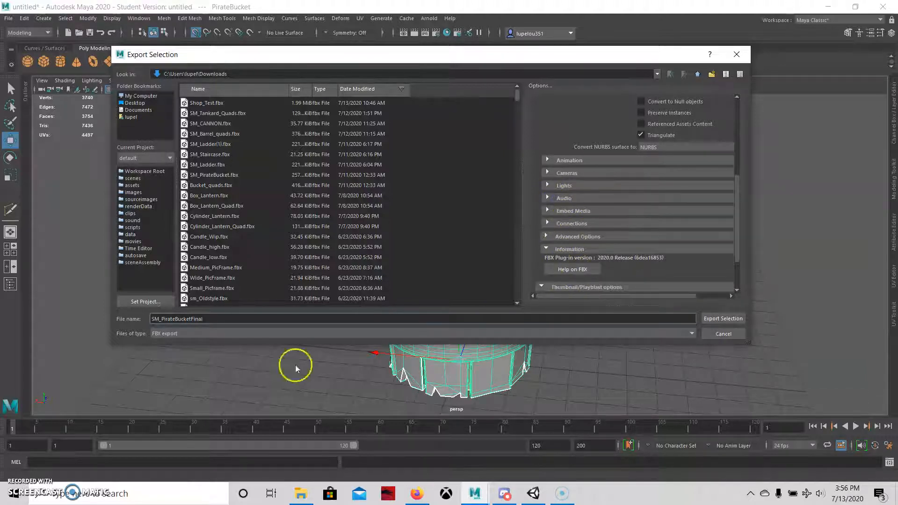
# Step: Keep FBX export as the file type and export the bucket to the Downloads folder, accepting the student version notice and dismissing the warnings
pyautogui.click(153, 333)
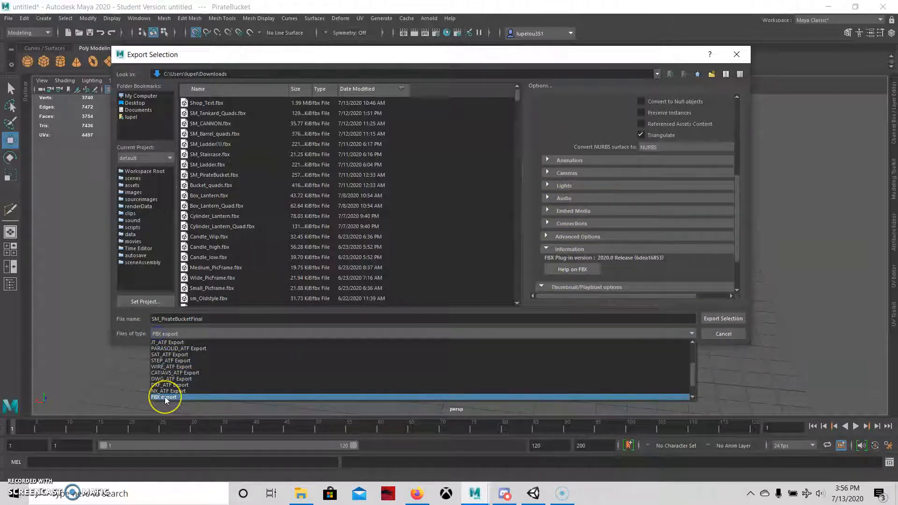
pyautogui.scroll(-1, 167, 395)
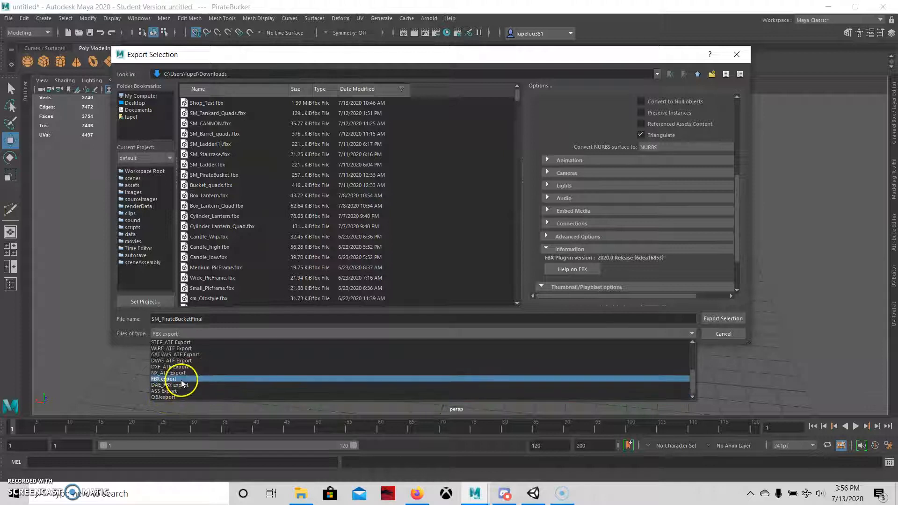
pyautogui.scroll(3, 171, 391)
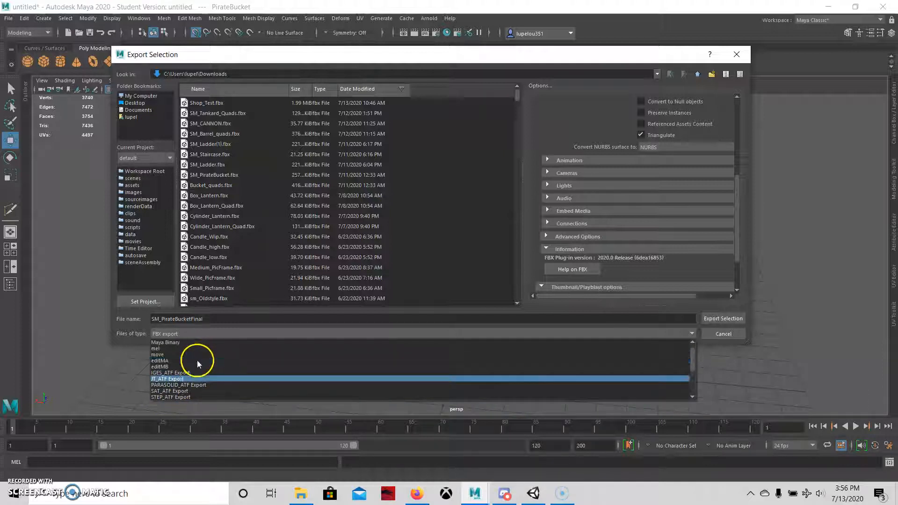
pyautogui.scroll(1, 193, 361)
pyautogui.click(221, 324)
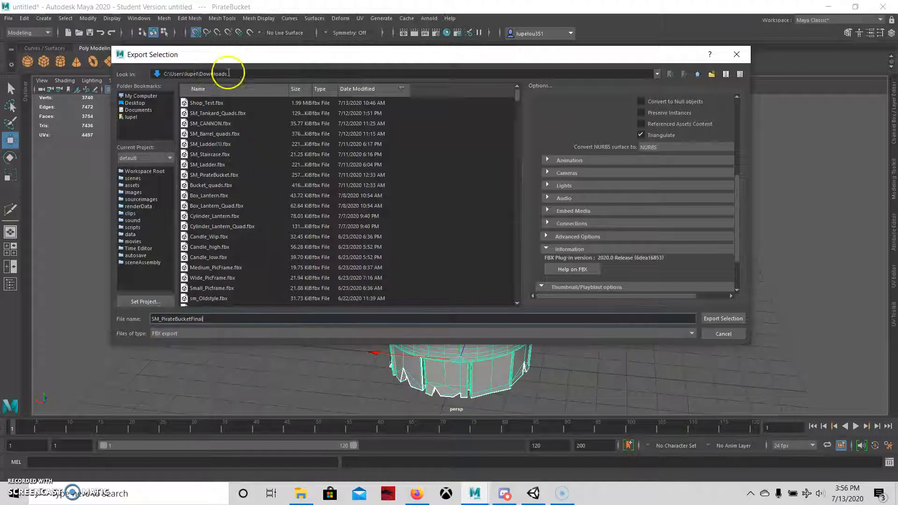
pyautogui.click(717, 319)
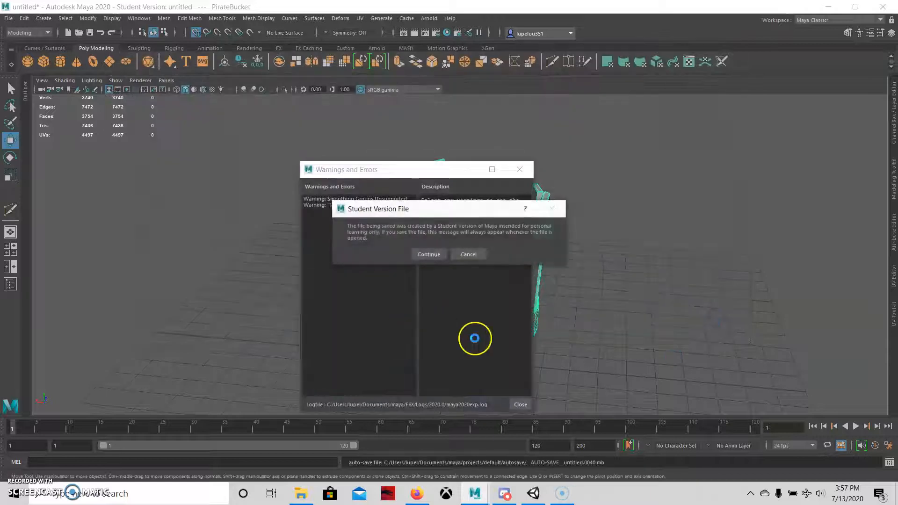
pyautogui.click(443, 254)
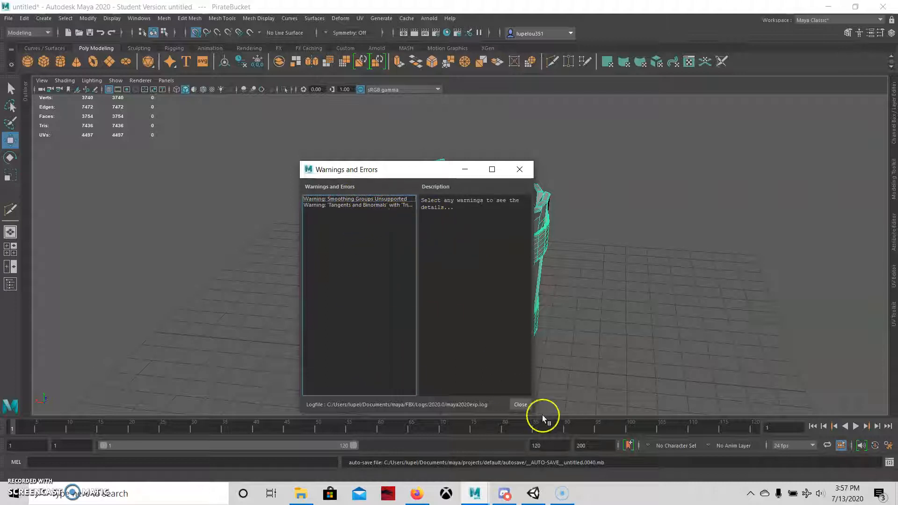
pyautogui.click(520, 169)
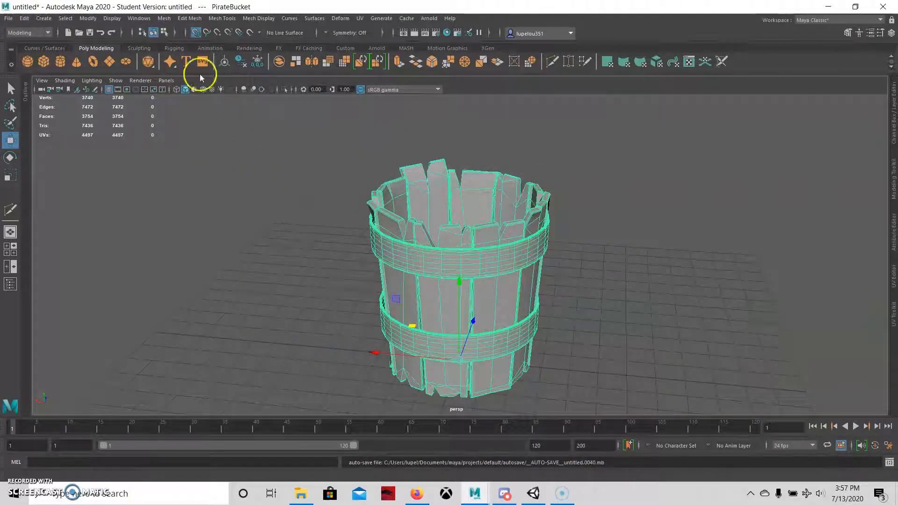
# Step: Search the Plug-in Manager for fbx to check whether the FBX plug-ins are loaded, and close the manager
pyautogui.click(140, 19)
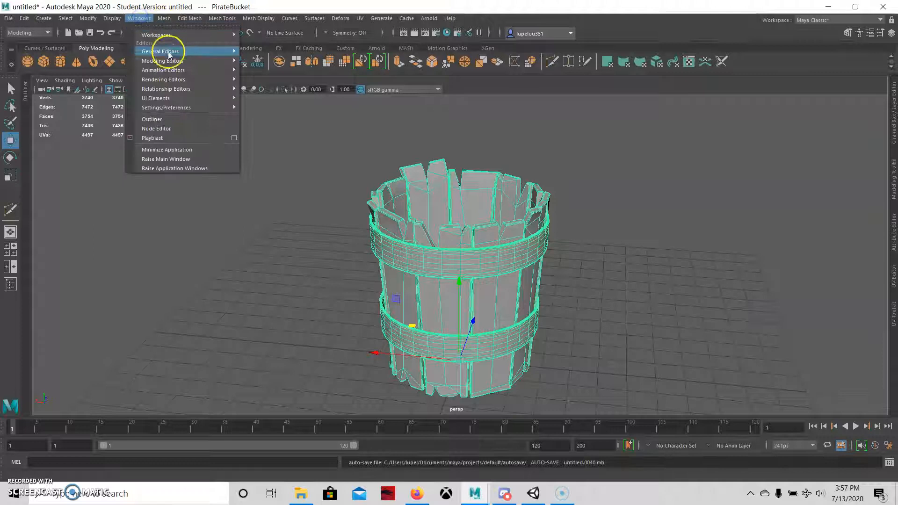
pyautogui.moveTo(190, 107)
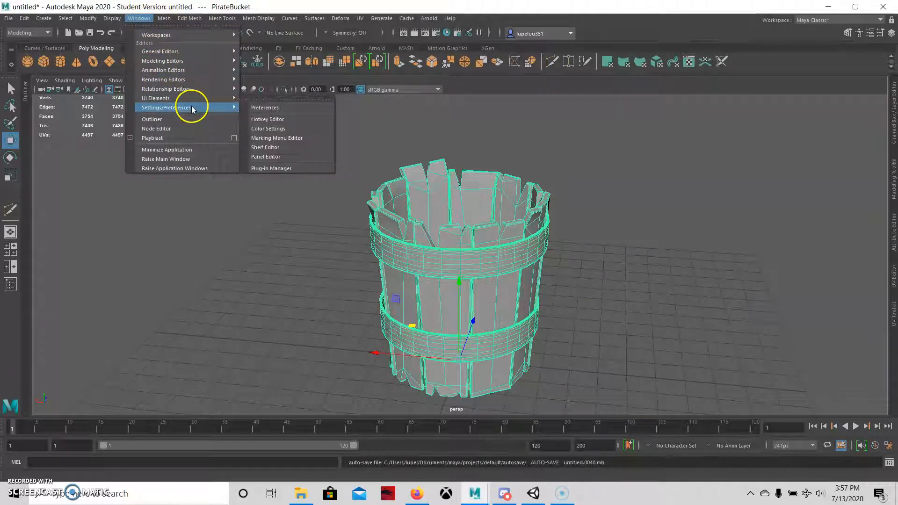
pyautogui.click(283, 169)
pyautogui.write('fbx')
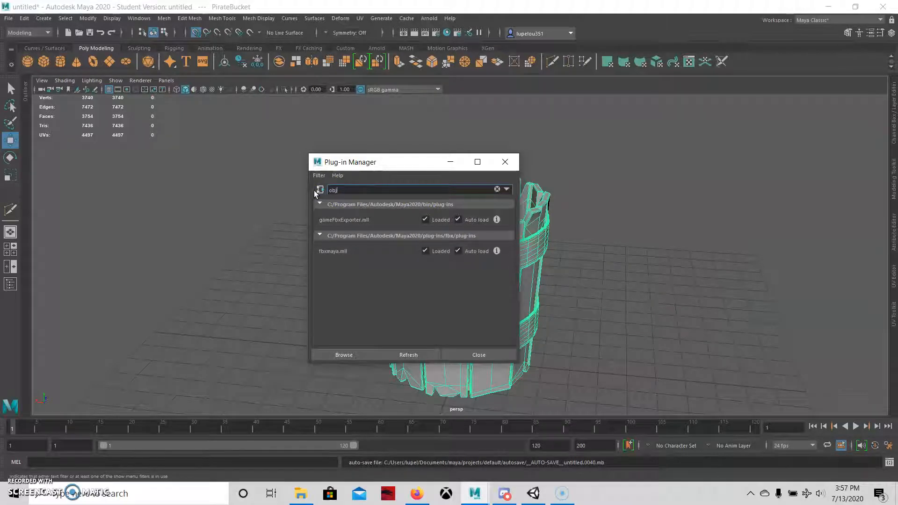
pyautogui.click(481, 355)
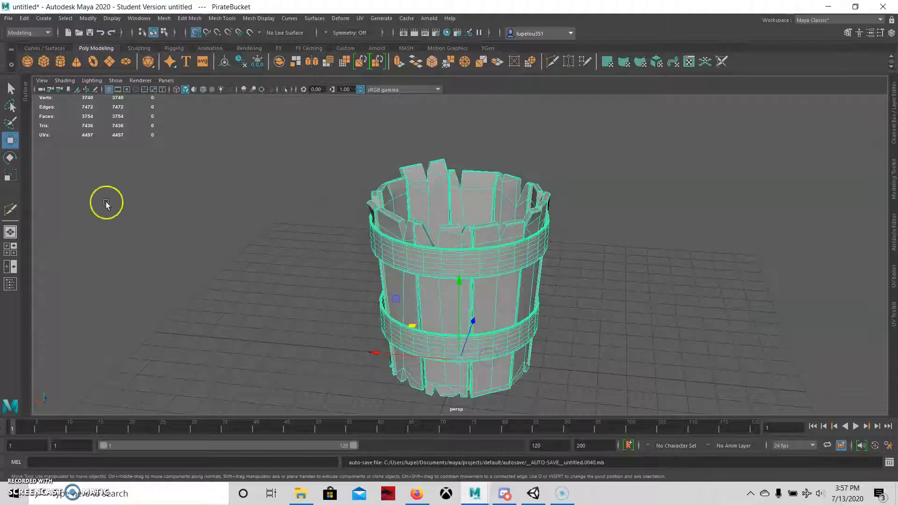
# Step: Reopen the Export Selection dialog to check the available file type, and close it without exporting
pyautogui.click(9, 18)
pyautogui.click(55, 142)
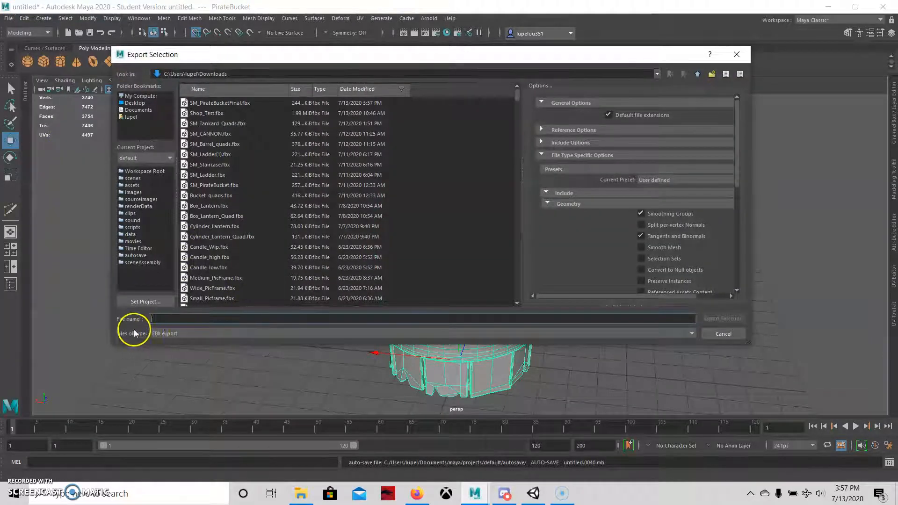
pyautogui.click(737, 55)
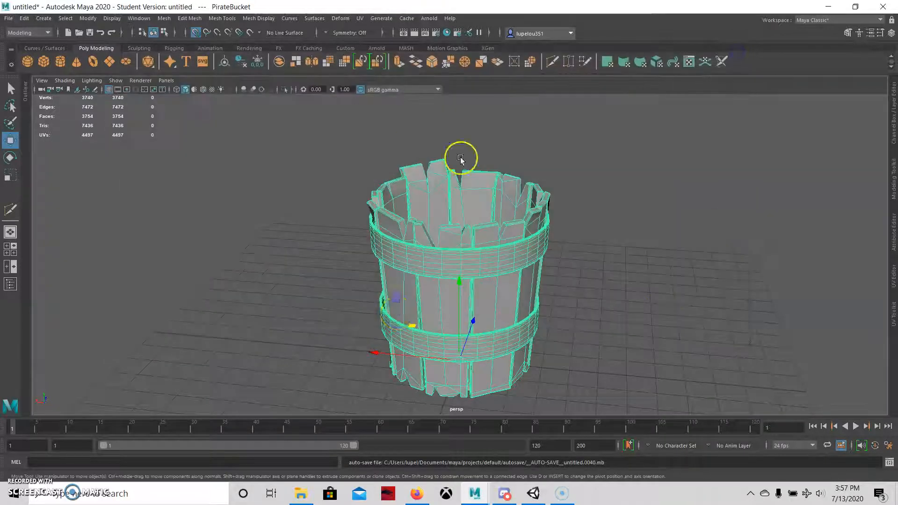
# Step: Switch to Unity and import SM_PirateBucketFinal from the Downloads folder as a new asset
pyautogui.click(533, 493)
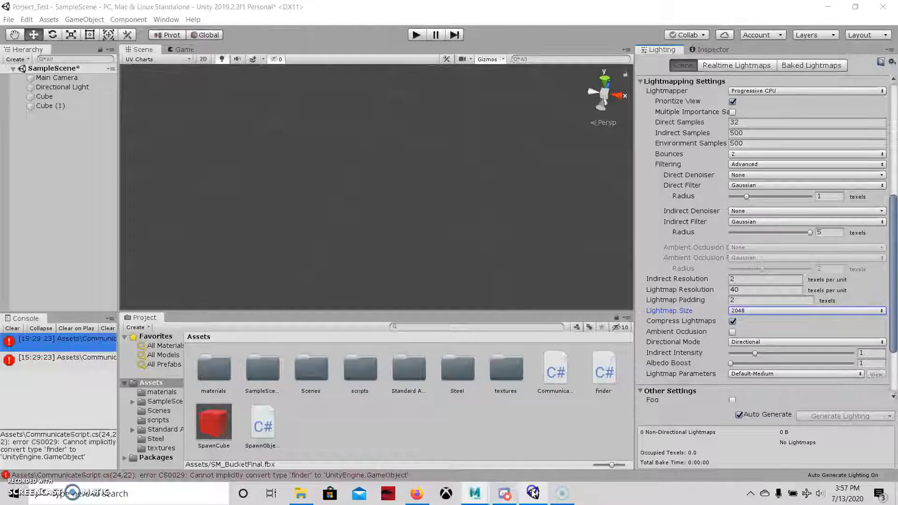
pyautogui.click(49, 20)
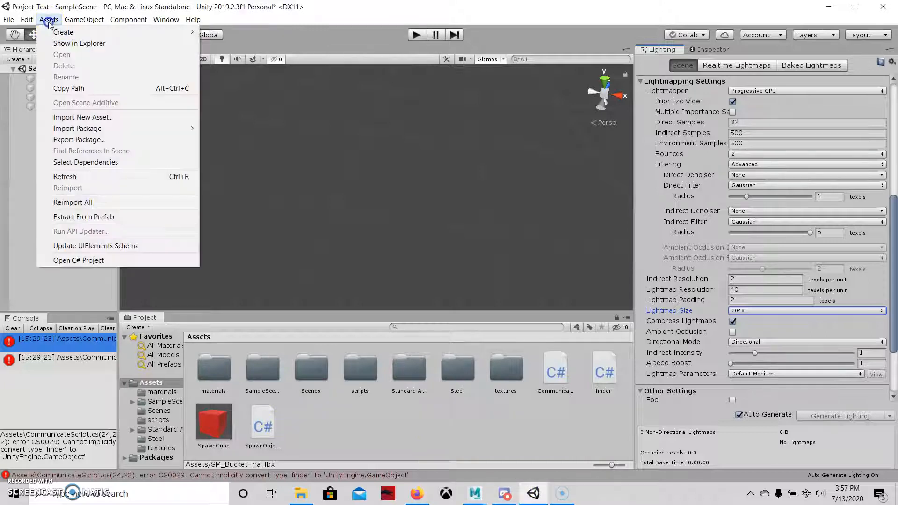
pyautogui.click(114, 117)
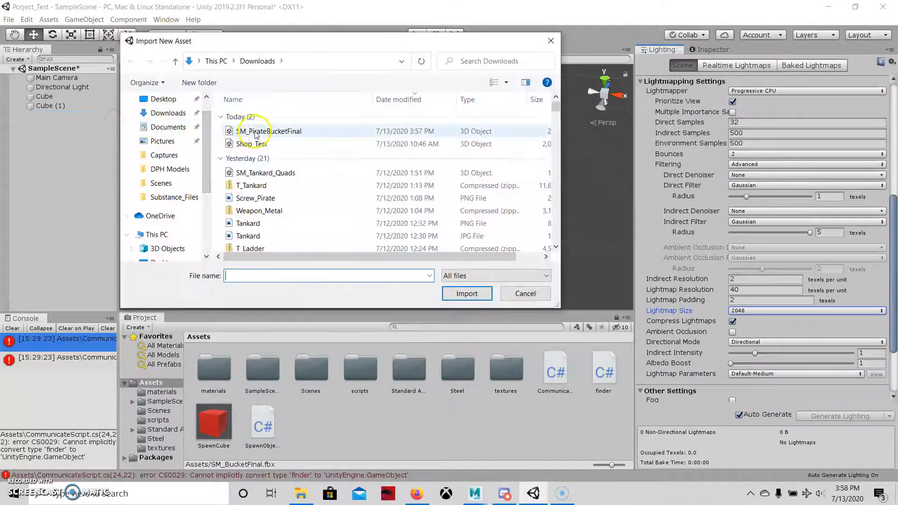
pyautogui.click(276, 131)
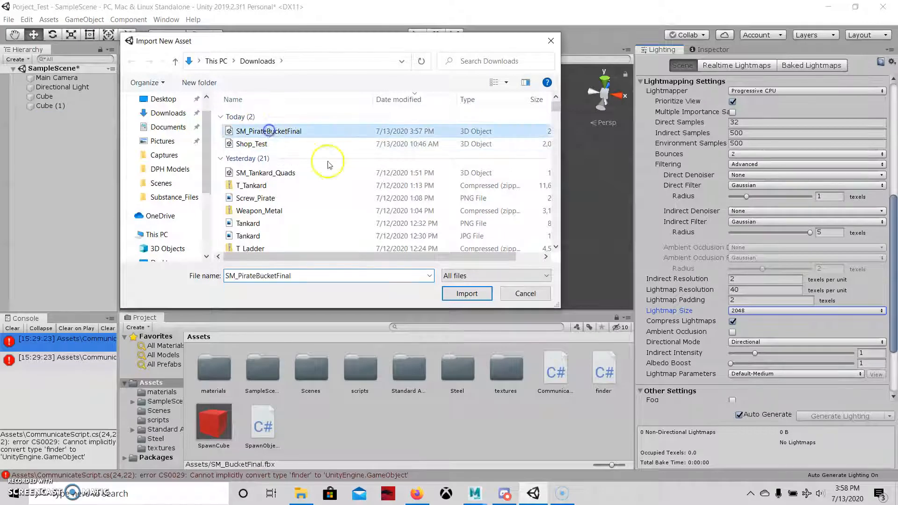
pyautogui.click(458, 294)
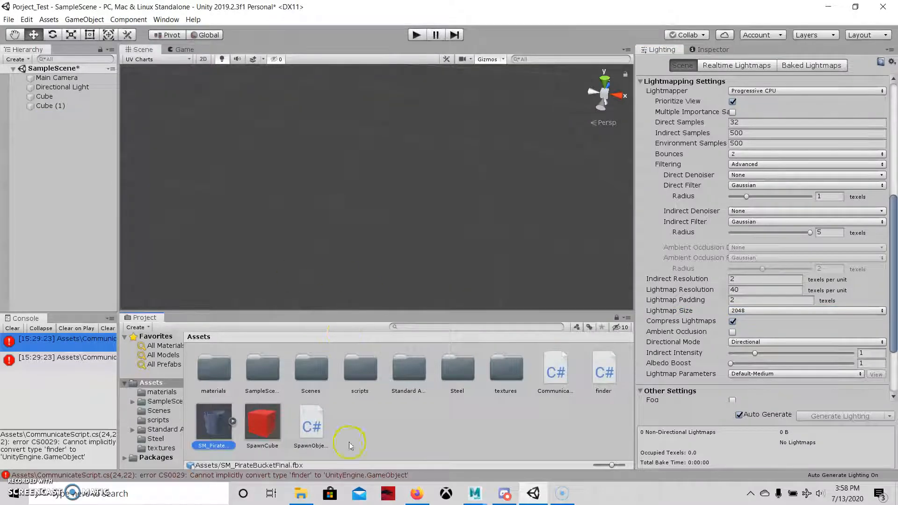
# Step: Check the imported bucket's embedded material and mesh, and close the Lighting window to show the Inspector
pyautogui.click(233, 422)
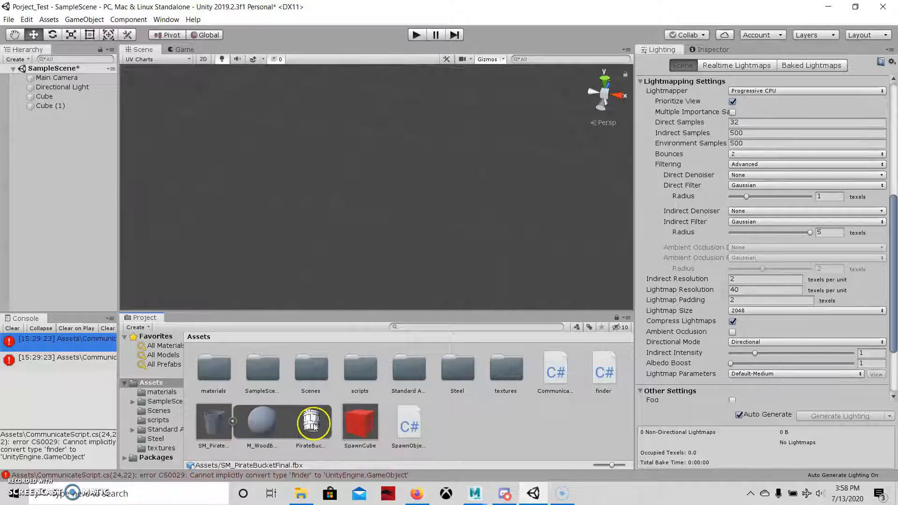
pyautogui.click(232, 422)
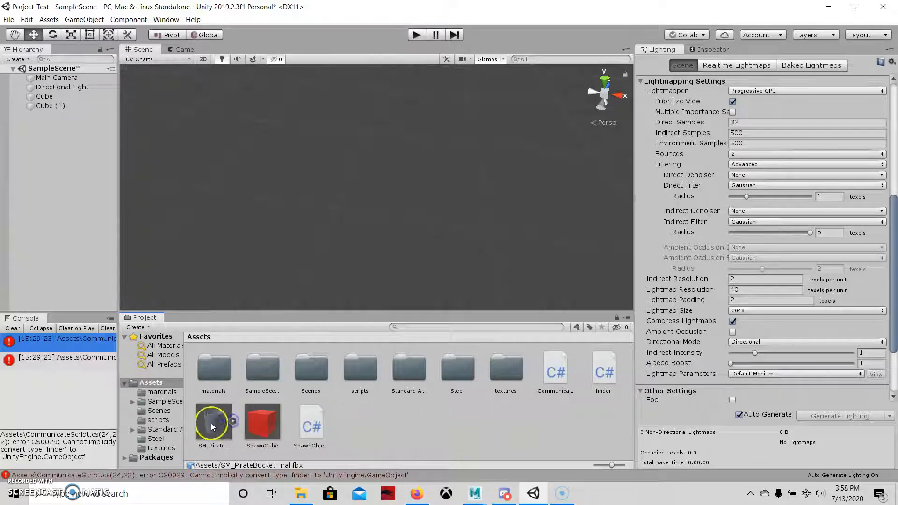
pyautogui.rightClick(657, 49)
pyautogui.click(693, 68)
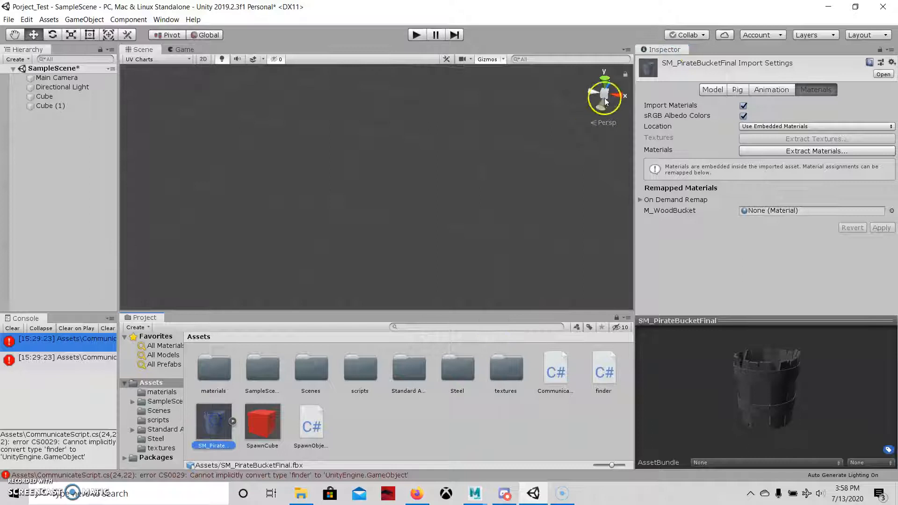
# Step: Enable Generate Lightmap UVs in the bucket's model import settings, check the lightmap UV settings and apply
pyautogui.click(714, 92)
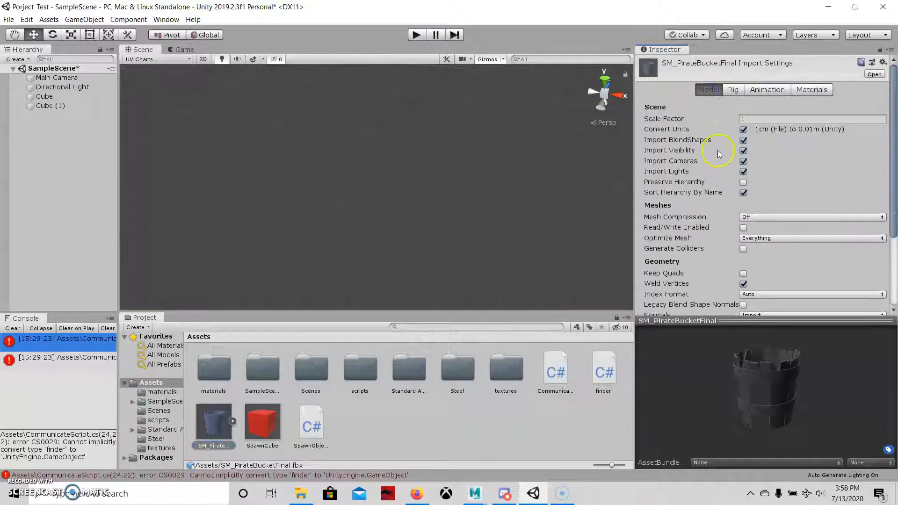
pyautogui.scroll(-5, 764, 200)
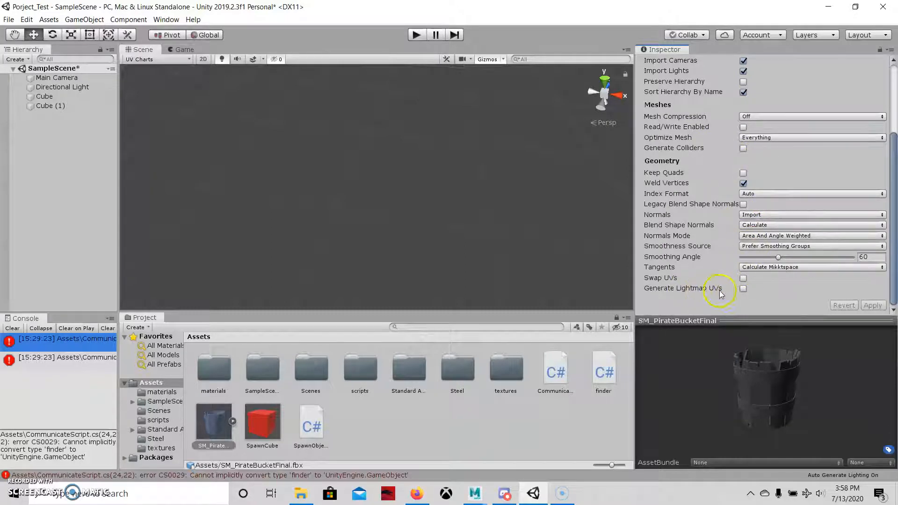
pyautogui.click(743, 289)
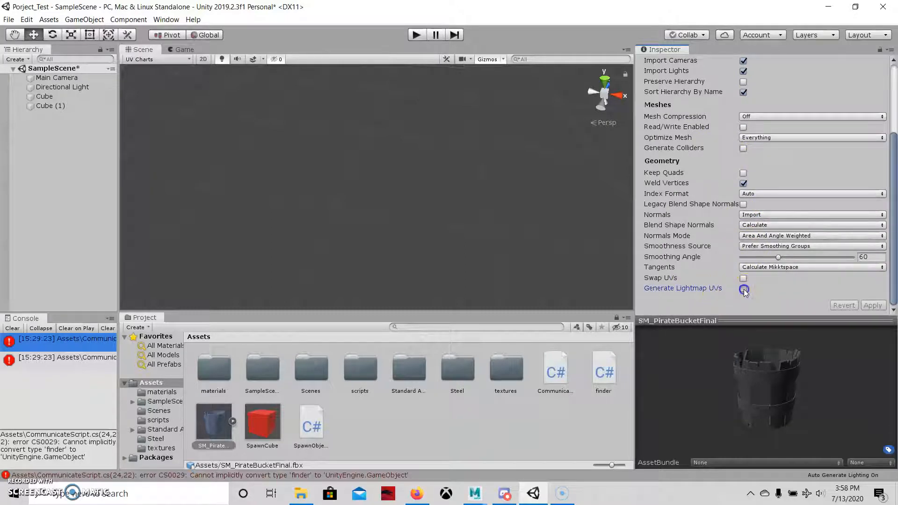
pyautogui.click(660, 290)
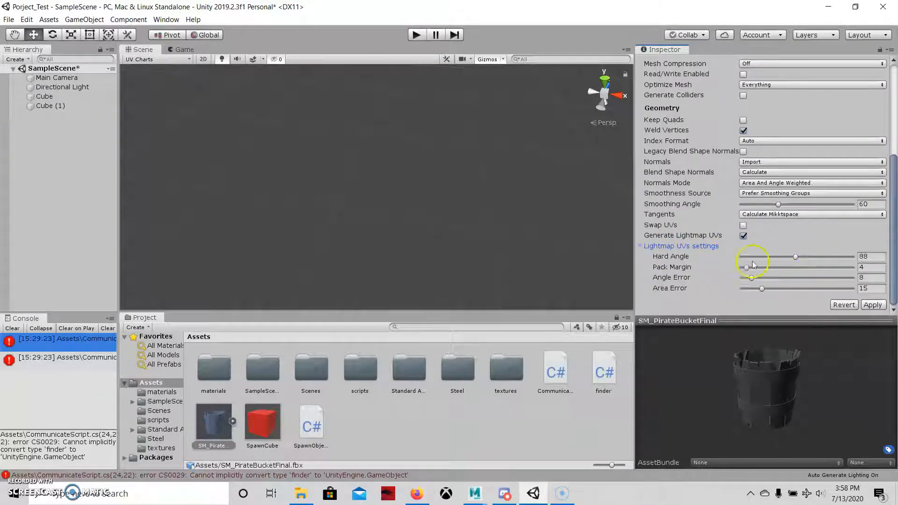
pyautogui.click(675, 247)
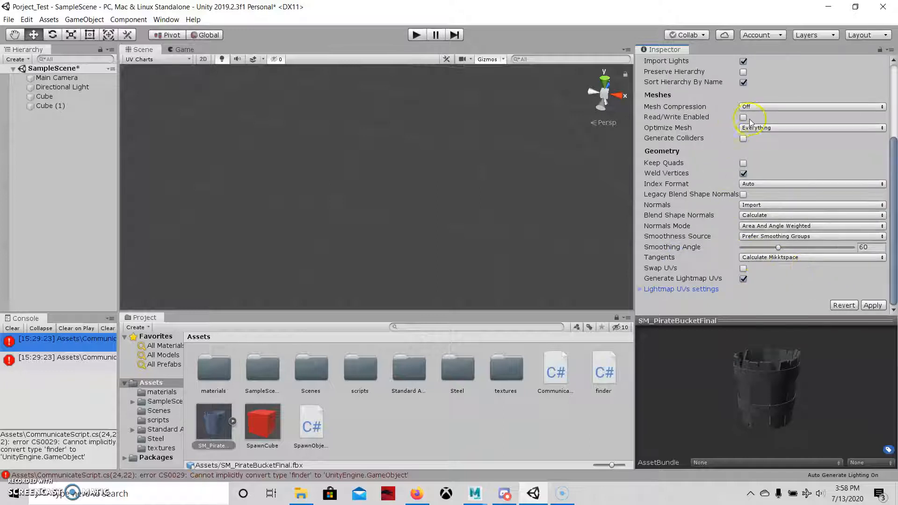
pyautogui.click(871, 305)
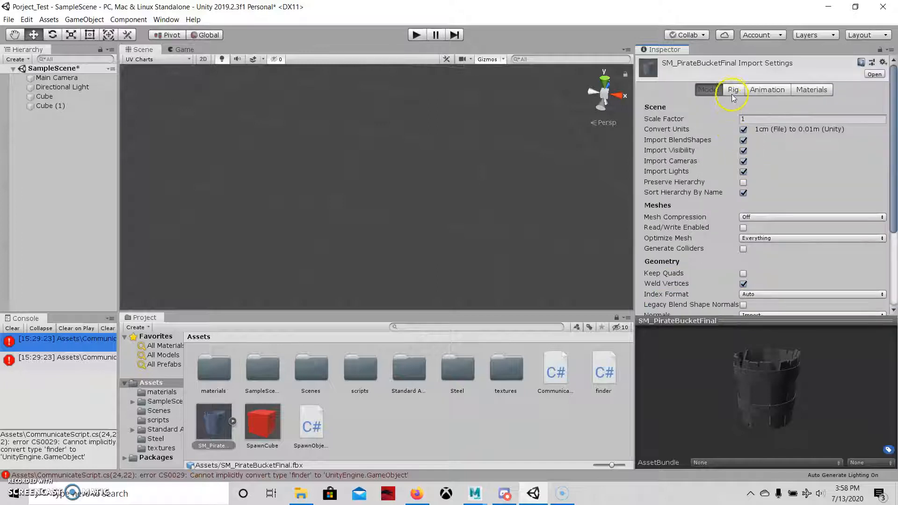
# Step: Check the bucket's rig import settings, disable Import Animation and apply the change
pyautogui.click(733, 93)
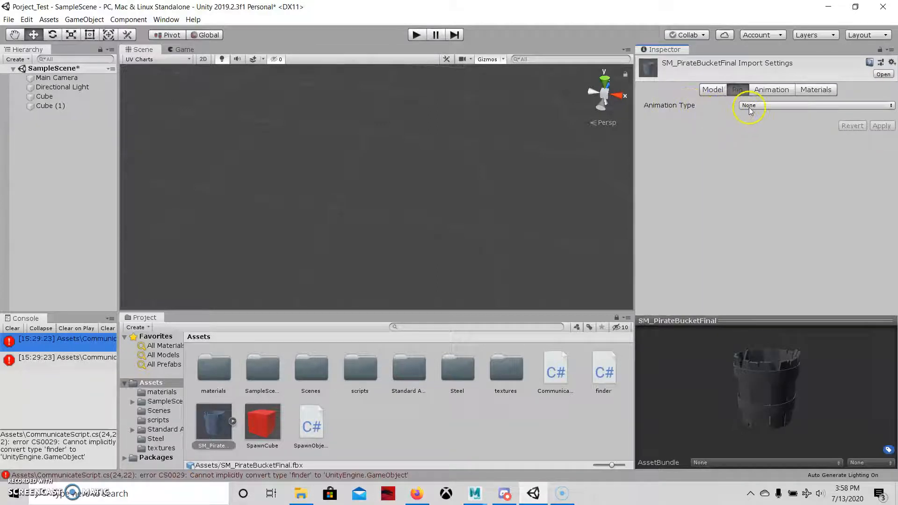
pyautogui.click(766, 92)
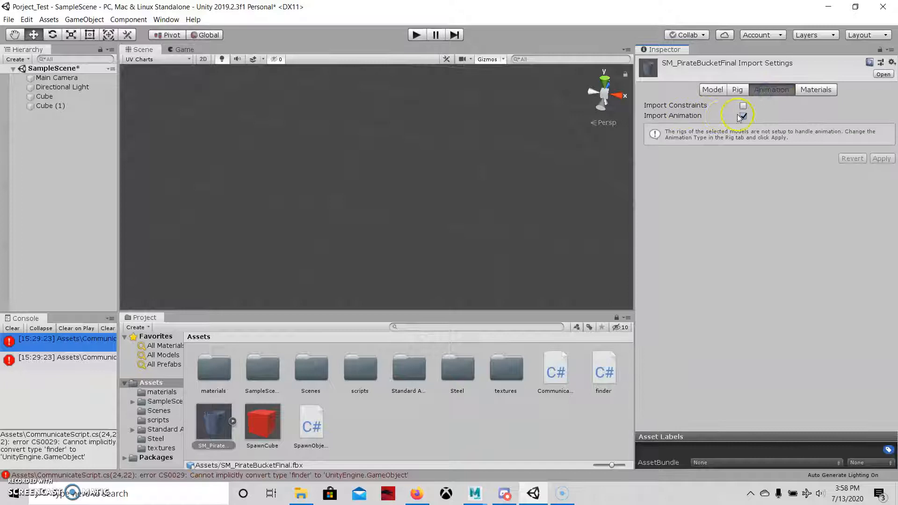
pyautogui.click(741, 115)
pyautogui.click(878, 133)
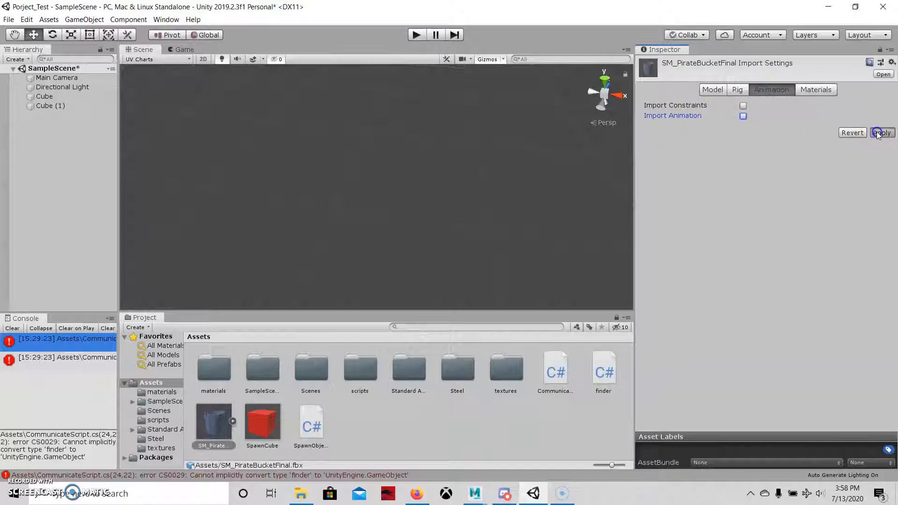
# Step: Remap the bucket's M_WoodBucket material to MauveSmooth, apply it and inspect the model preview
pyautogui.click(818, 91)
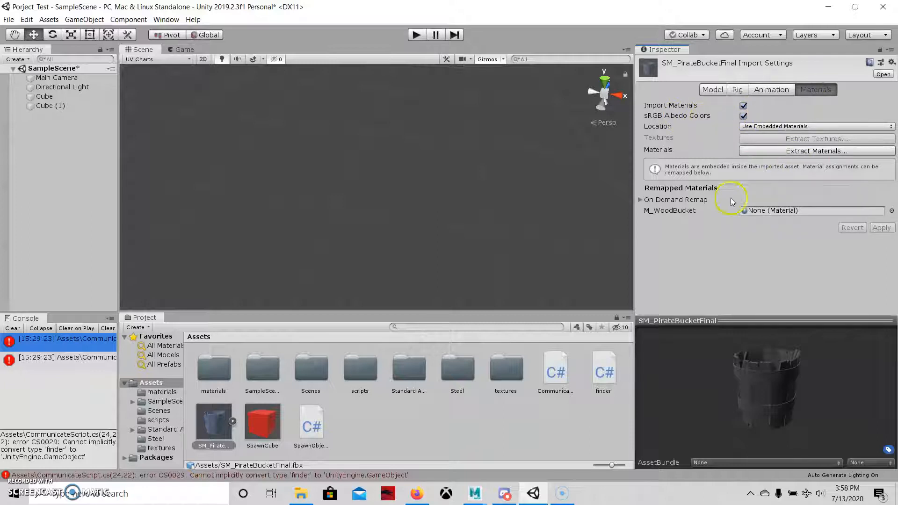
pyautogui.moveTo(772, 415)
pyautogui.mouseDown()
pyautogui.moveTo(742, 393)
pyautogui.moveTo(780, 347)
pyautogui.moveTo(782, 393)
pyautogui.moveTo(769, 399)
pyautogui.mouseUp()
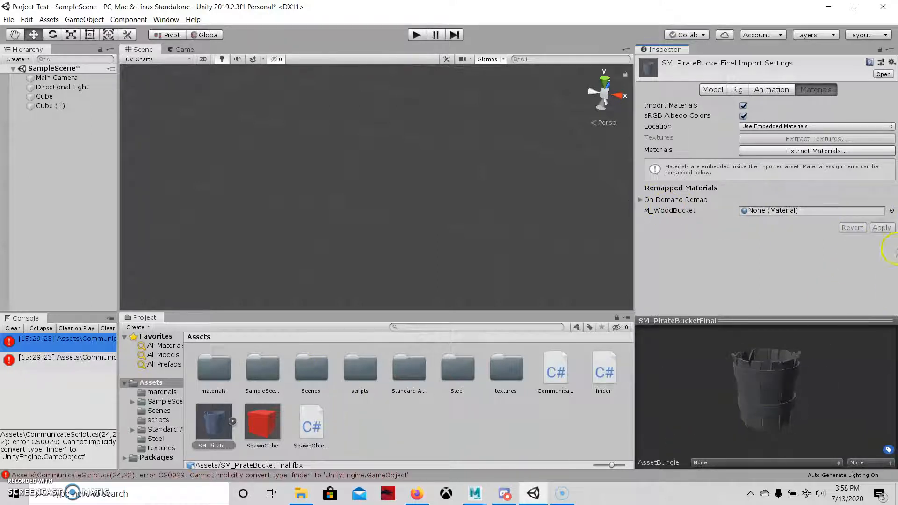
pyautogui.click(891, 211)
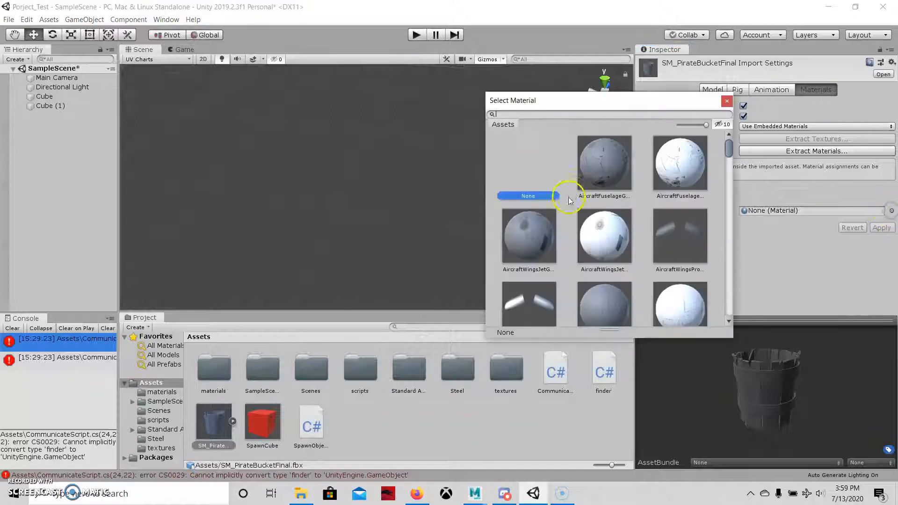
pyautogui.scroll(-5, 569, 201)
pyautogui.scroll(4, 570, 202)
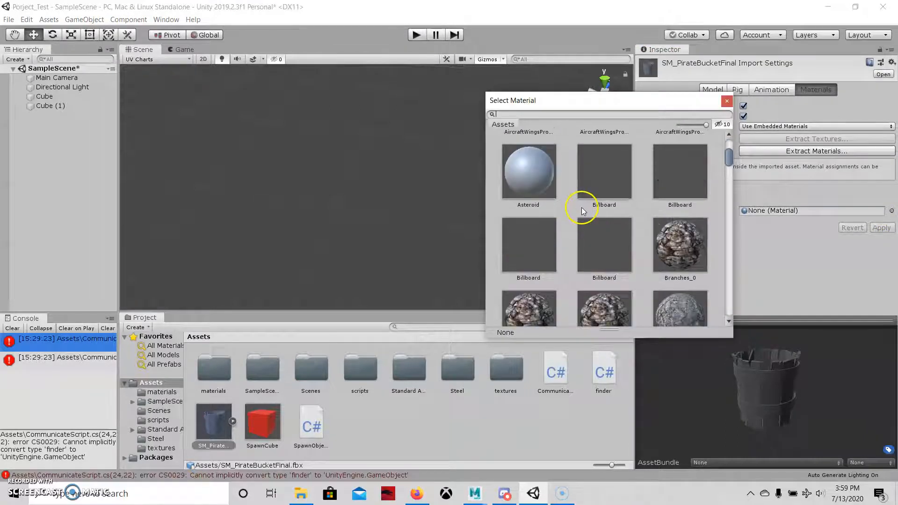
pyautogui.scroll(-8, 538, 191)
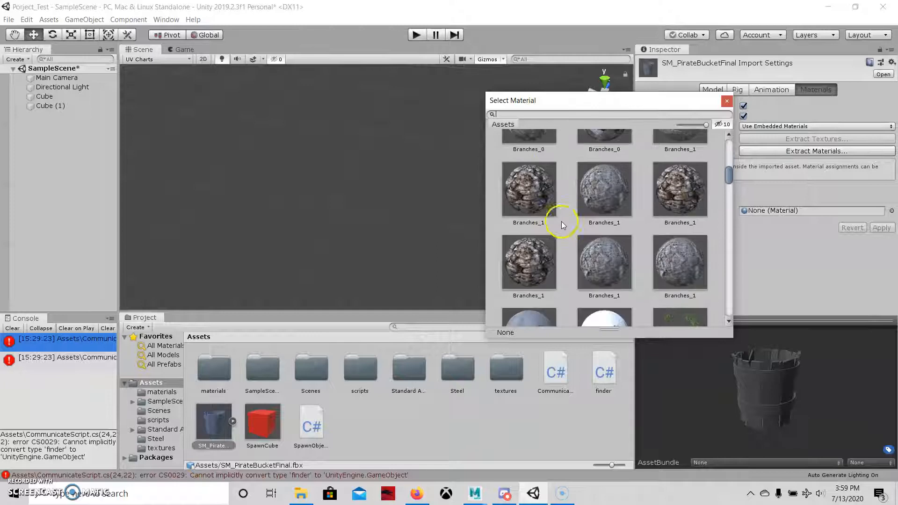
pyautogui.scroll(-8, 574, 226)
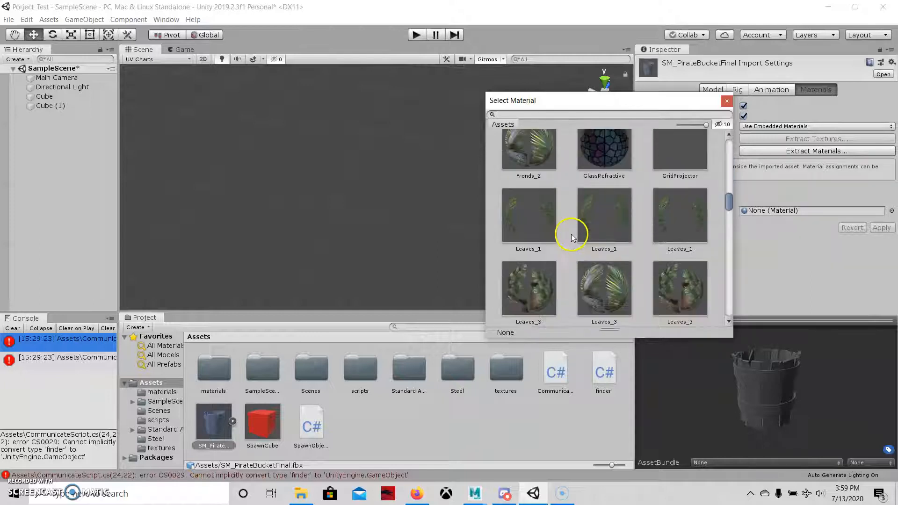
pyautogui.scroll(-3, 571, 234)
pyautogui.doubleClick(612, 182)
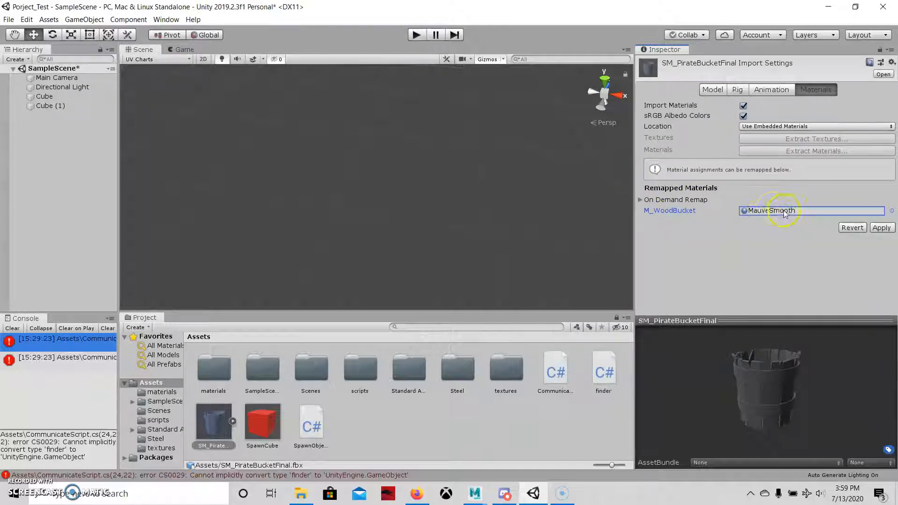
pyautogui.click(877, 228)
pyautogui.moveTo(800, 375); pyautogui.dragTo(763, 399)
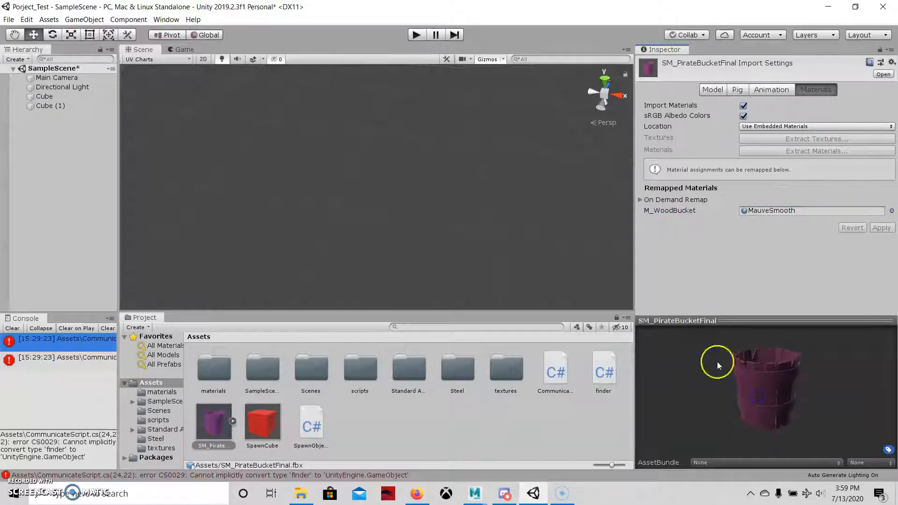
# Step: Place SM_PirateBucketFinal in the scene, frame it and set the scene's draw mode to Shaded
pyautogui.moveTo(210, 421); pyautogui.dragTo(338, 210)
pyautogui.press('f')
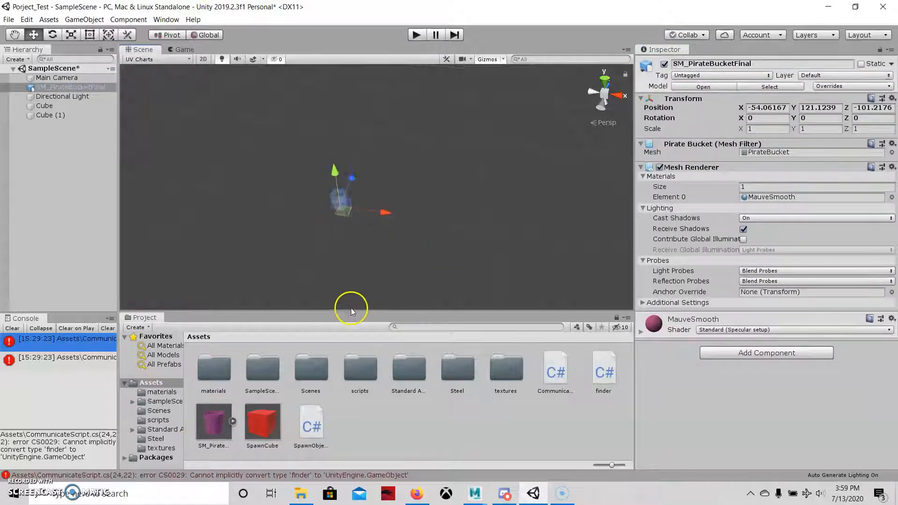
pyautogui.click(146, 60)
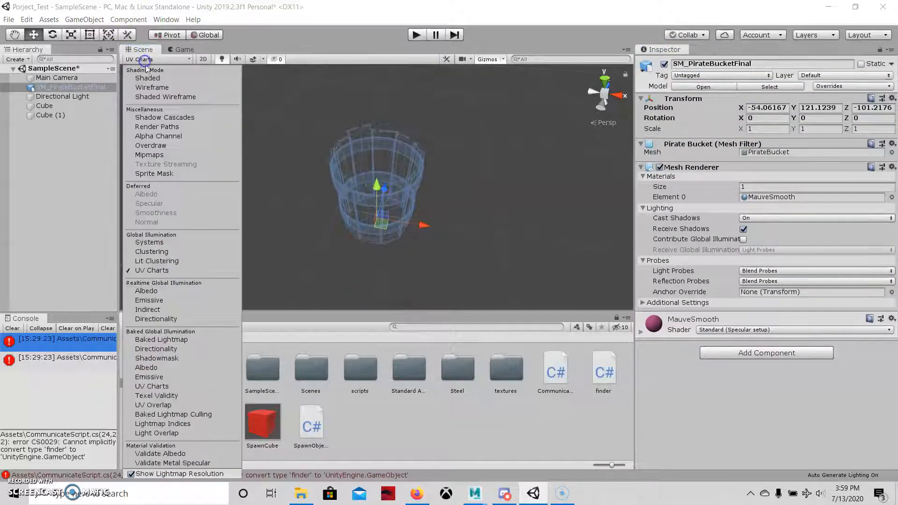
pyautogui.click(148, 78)
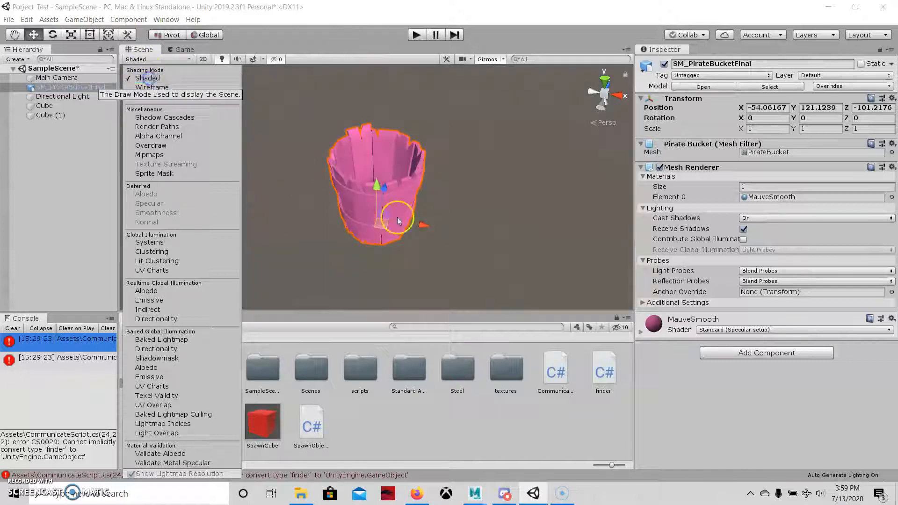
pyautogui.click(490, 250)
pyautogui.click(376, 203)
pyautogui.moveTo(376, 203); pyautogui.dragTo(387, 208, button='right')
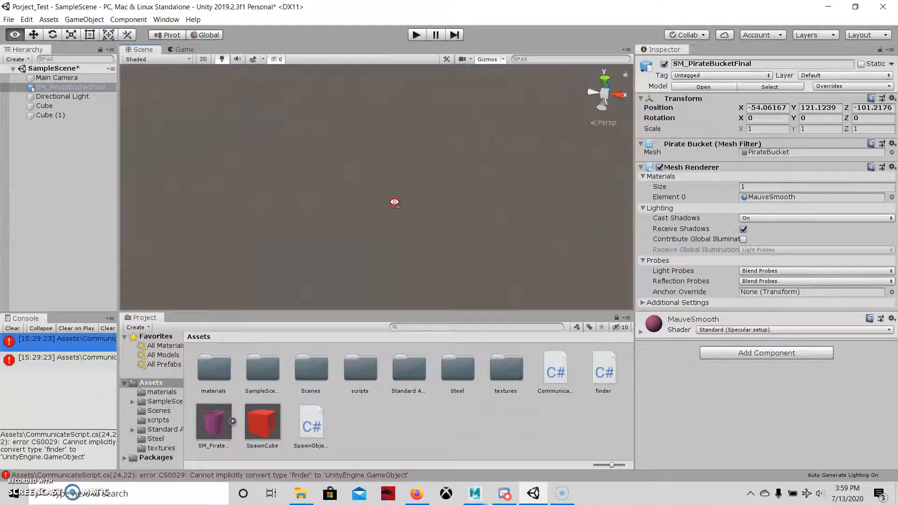
# Step: Assign the red_mat 2 material from the materials folder to the pirate bucket in the scene
pyautogui.press('f')
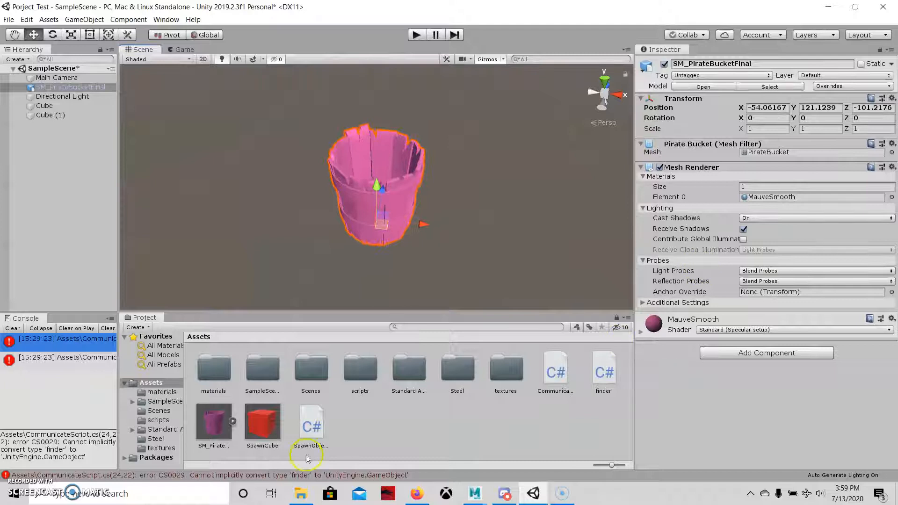
pyautogui.click(216, 424)
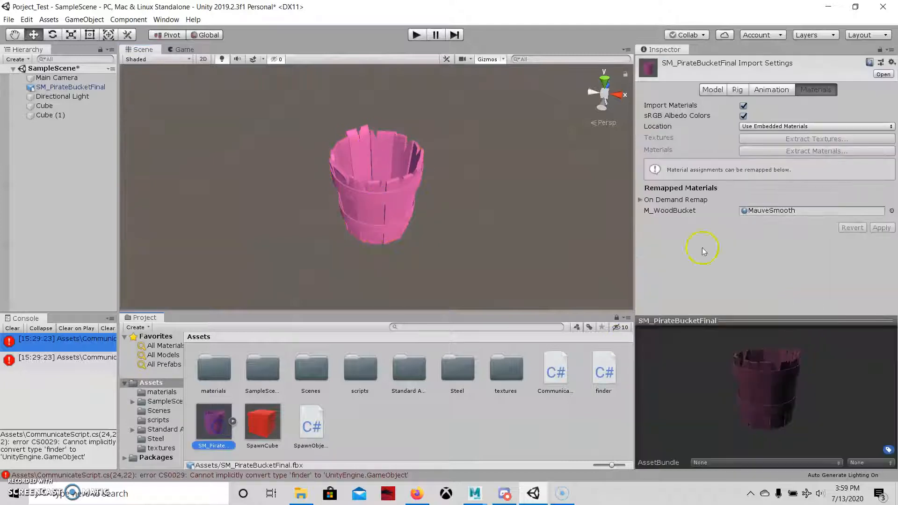
pyautogui.click(382, 196)
pyautogui.keyDown('alt'); pyautogui.moveTo(382, 197); pyautogui.dragTo(427, 241); pyautogui.keyUp('alt')
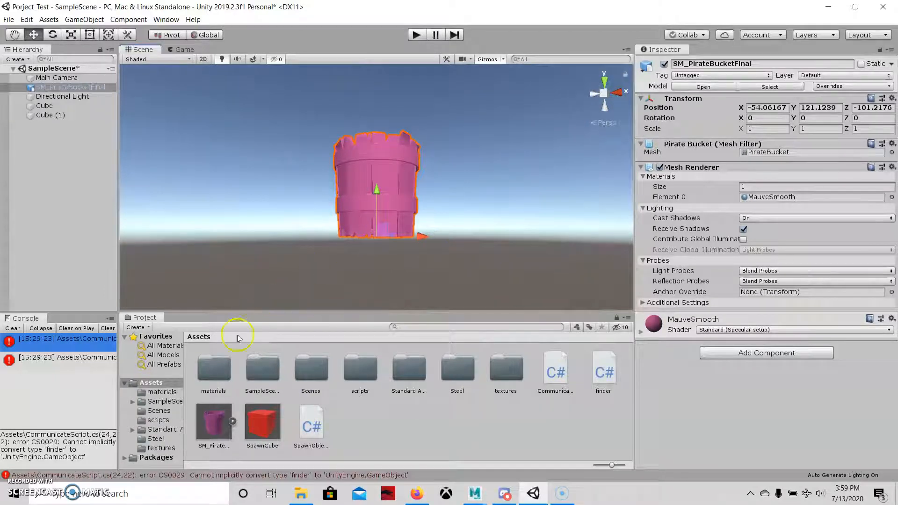
pyautogui.doubleClick(220, 374)
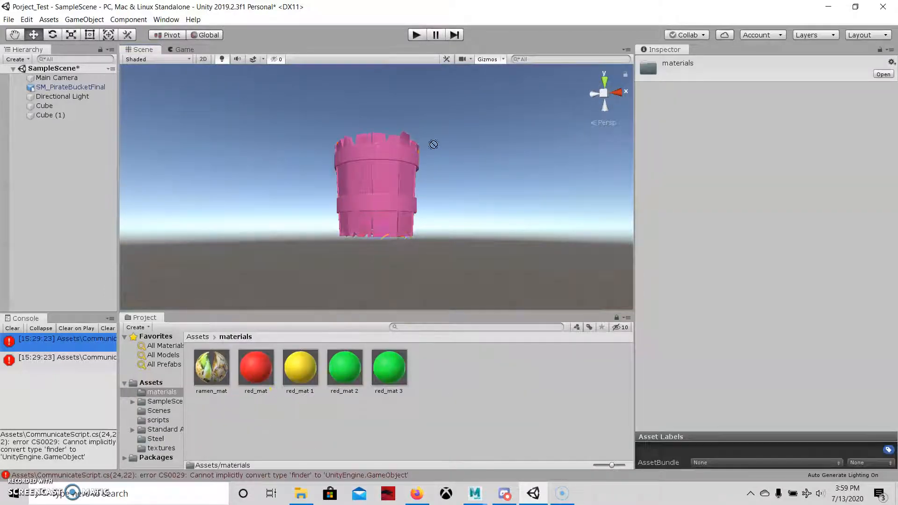
pyautogui.moveTo(434, 144); pyautogui.dragTo(386, 176)
pyautogui.moveTo(348, 365); pyautogui.dragTo(373, 198)
pyautogui.keyDown('alt'); pyautogui.moveTo(310, 154); pyautogui.dragTo(321, 297); pyautogui.keyUp('alt')
pyautogui.click(377, 220)
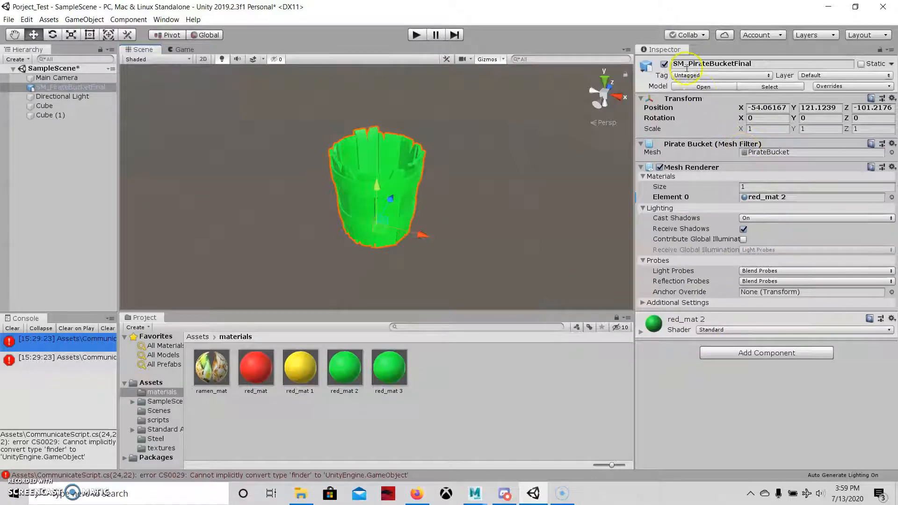
pyautogui.click(755, 65)
pyautogui.click(687, 65)
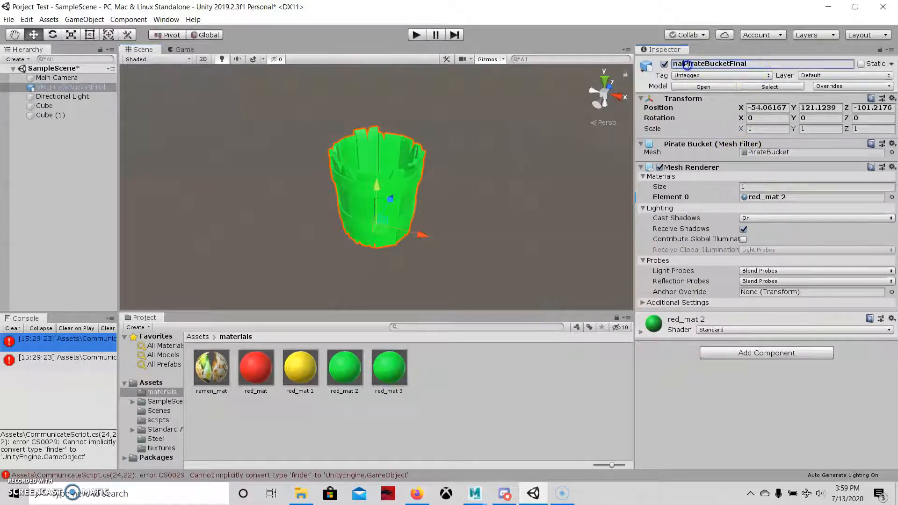
pyautogui.hotkey('ctrl', 'z')
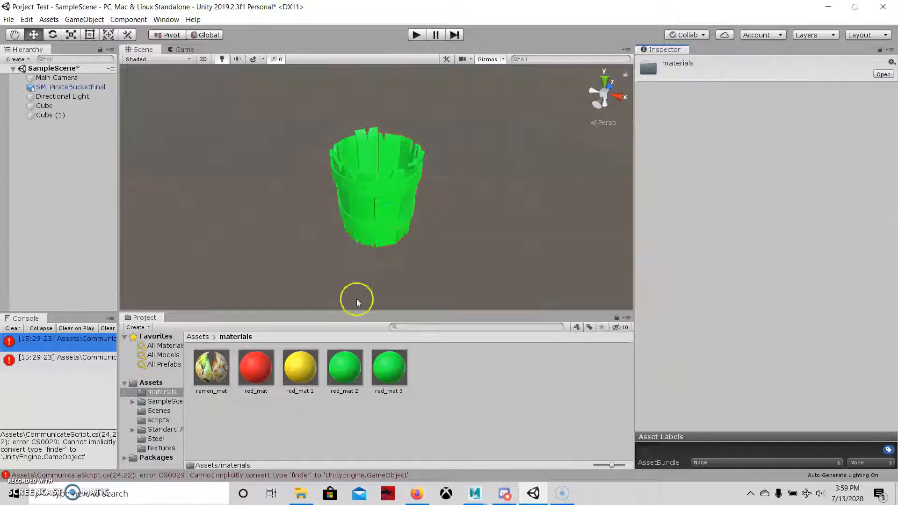
# Step: Select the pirate bucket in the scene and reset its position to 0, 0, 0
pyautogui.click(370, 222)
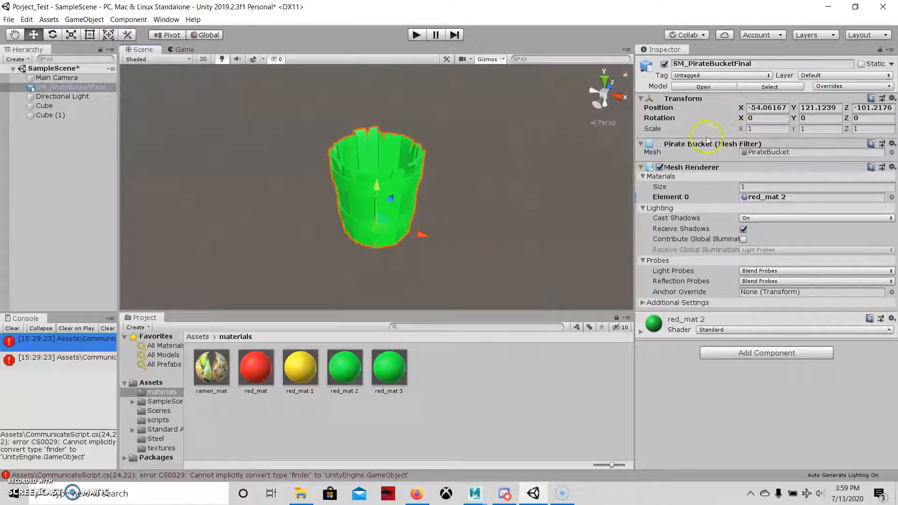
pyautogui.rightClick(687, 103)
pyautogui.click(704, 105)
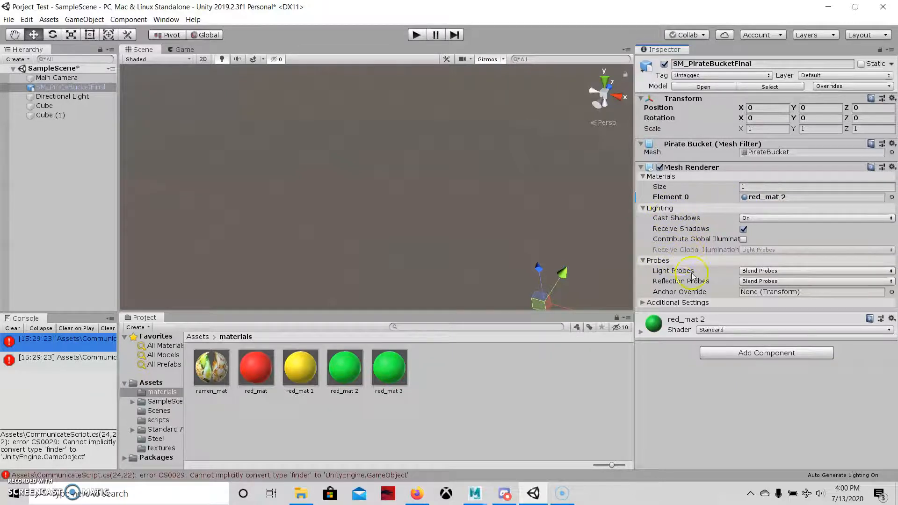
# Step: Examine the bucket's additional Mesh Renderer settings and the shader properties of its material
pyautogui.click(679, 303)
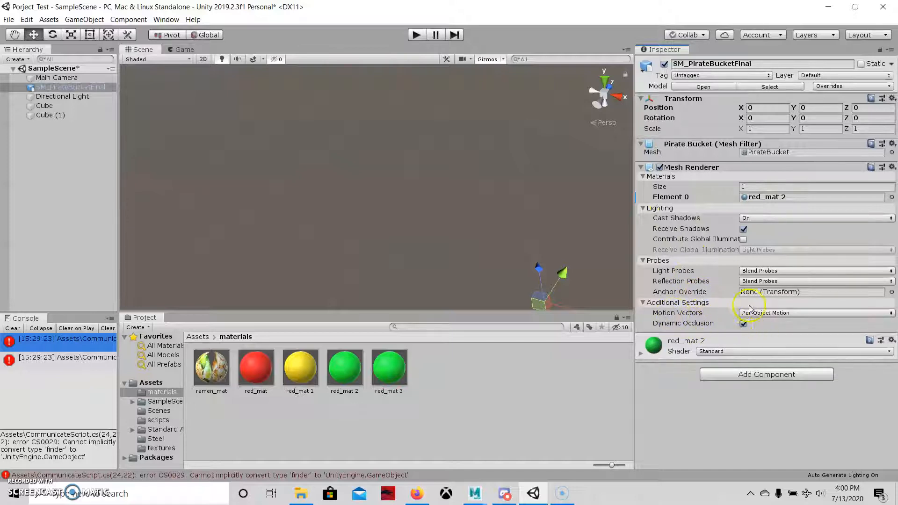
pyautogui.click(696, 303)
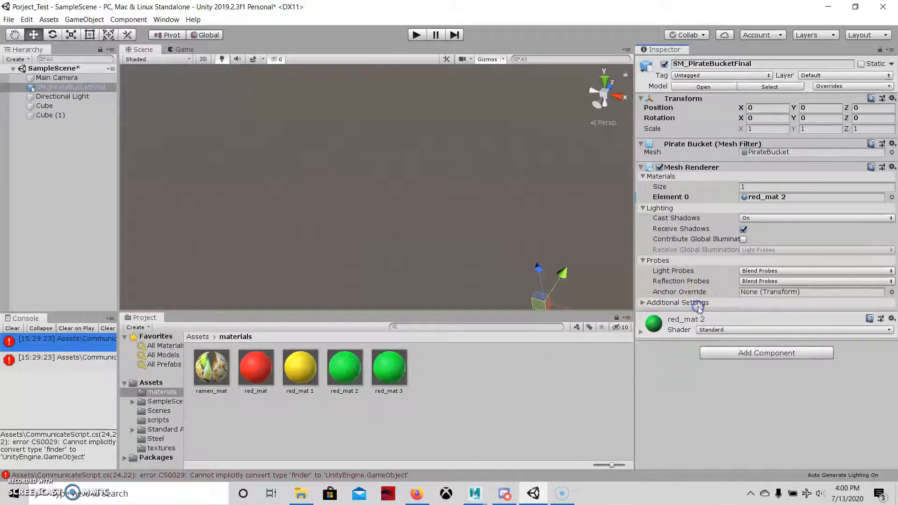
pyautogui.click(642, 332)
pyautogui.scroll(-5, 724, 330)
pyautogui.scroll(5, 675, 307)
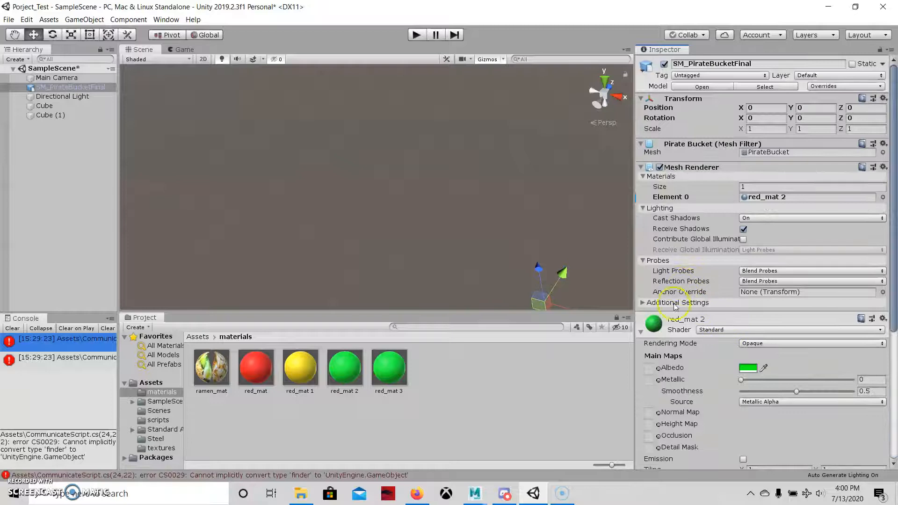
pyautogui.click(641, 331)
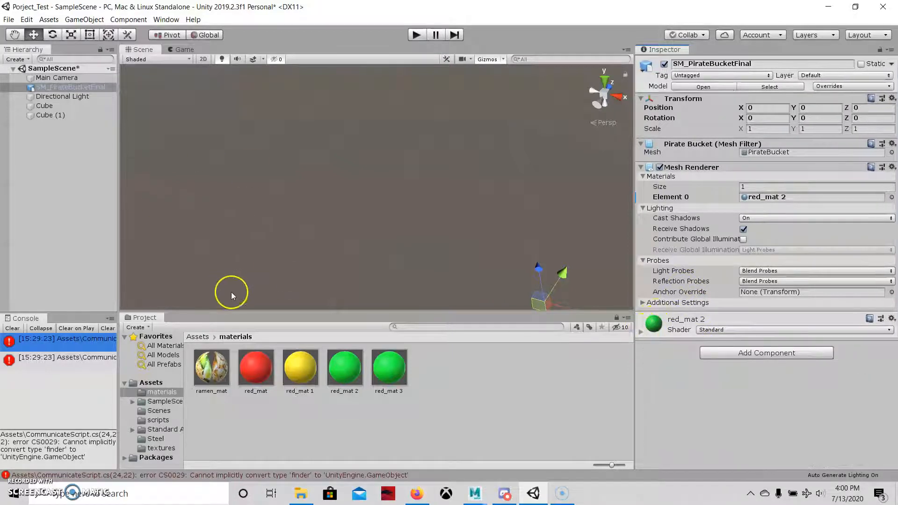
# Step: Check the original bucket in Maya, return to Unity and frame the bucket at its reset position
pyautogui.moveTo(474, 493)
pyautogui.click(512, 444)
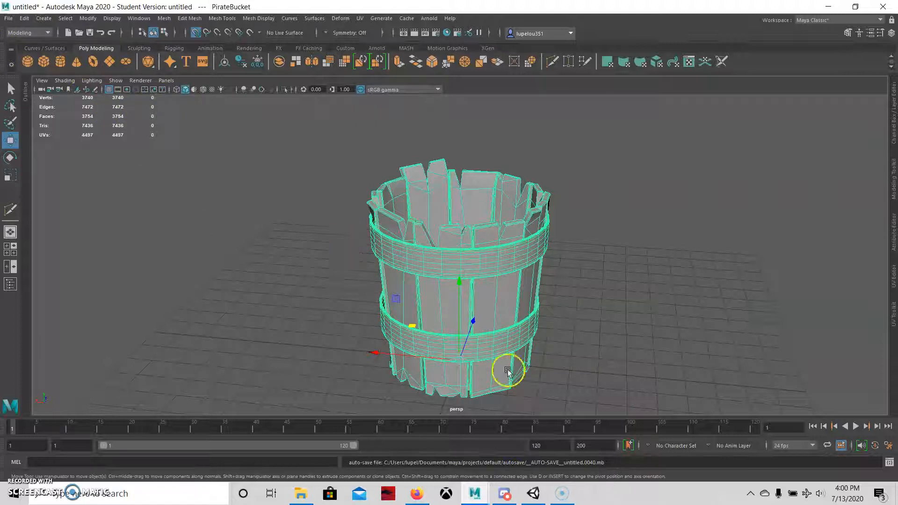
pyautogui.click(531, 491)
pyautogui.keyDown('alt'); pyautogui.moveTo(454, 177); pyautogui.dragTo(523, 194); pyautogui.keyUp('alt')
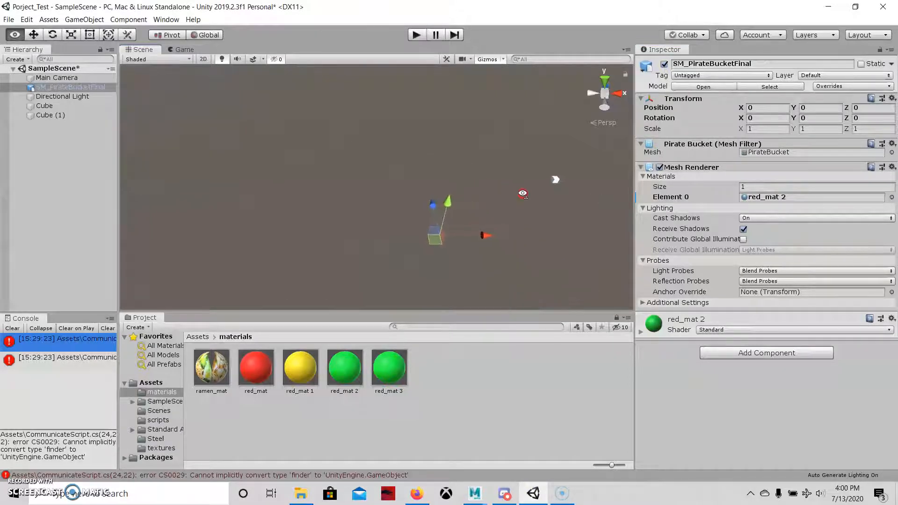
pyautogui.press('f')
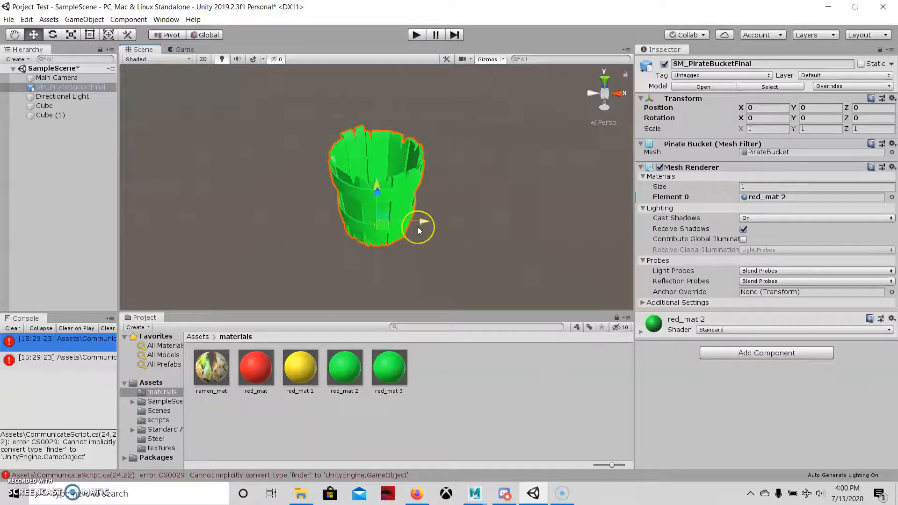
pyautogui.keyDown('alt'); pyautogui.moveTo(445, 214); pyautogui.dragTo(399, 214); pyautogui.keyUp('alt')
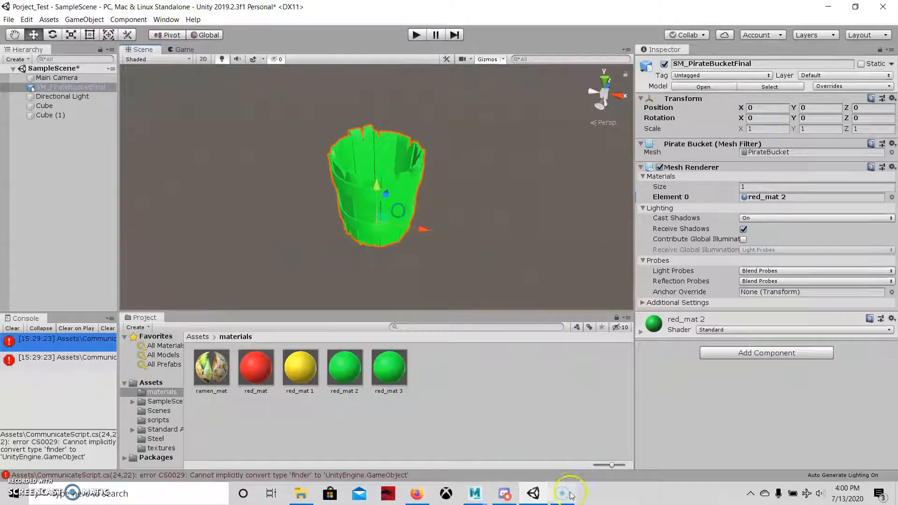
# Step: Switch to Maya, show the Outliner, wrap PirateBucket in three nested groups and expand the hierarchy
pyautogui.moveTo(511, 497)
pyautogui.click(517, 441)
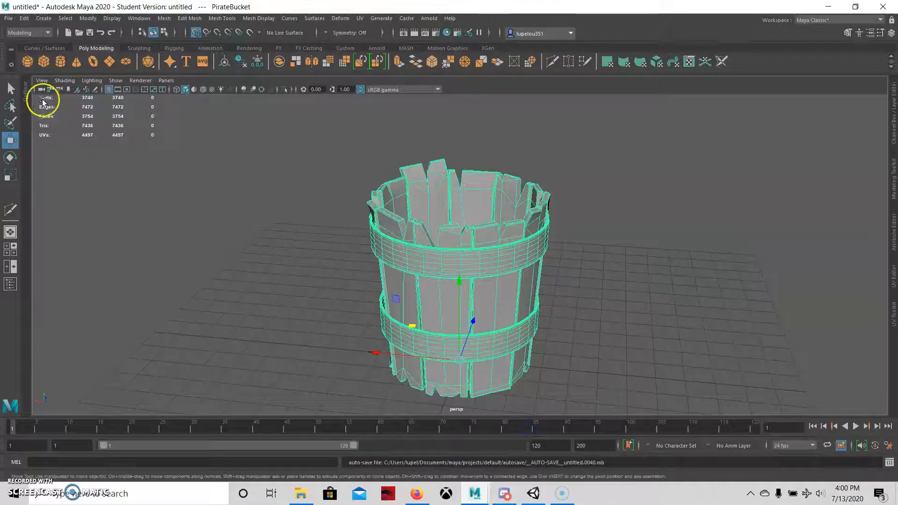
pyautogui.click(27, 93)
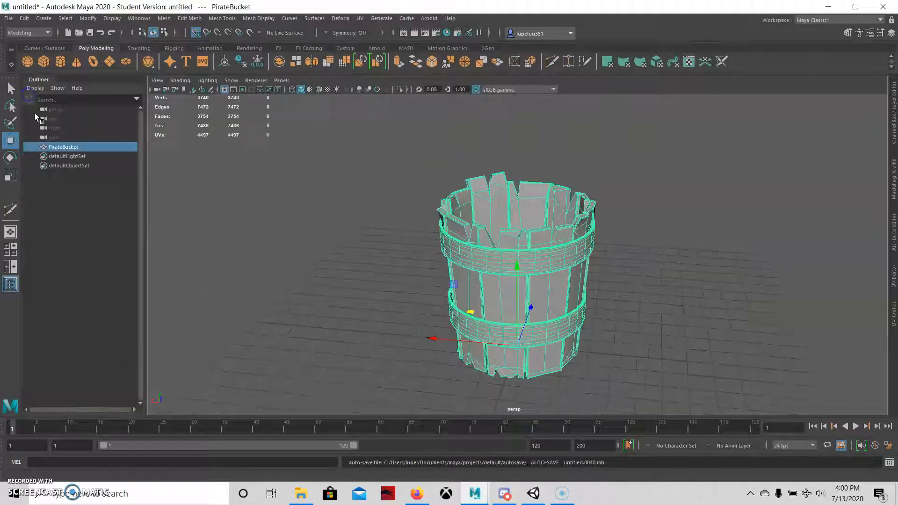
pyautogui.click(70, 148)
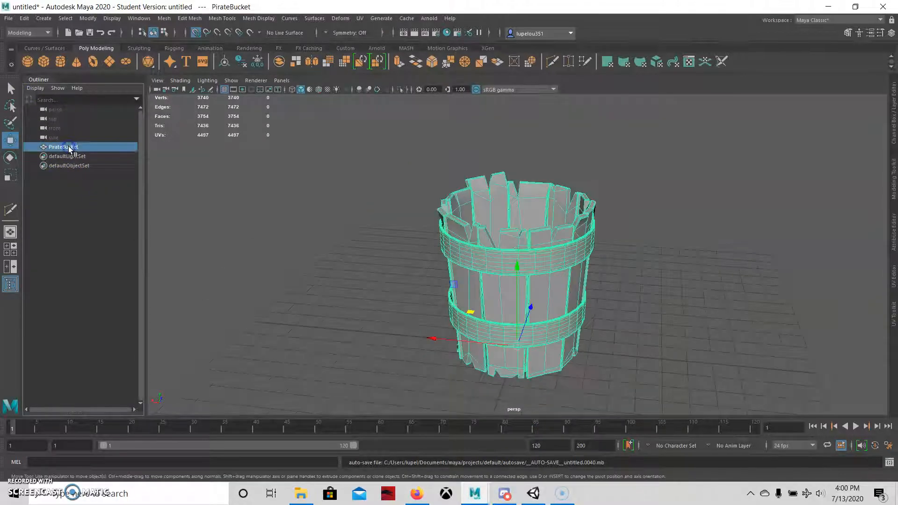
pyautogui.hotkey('ctrl', 'g')
pyautogui.click(36, 147)
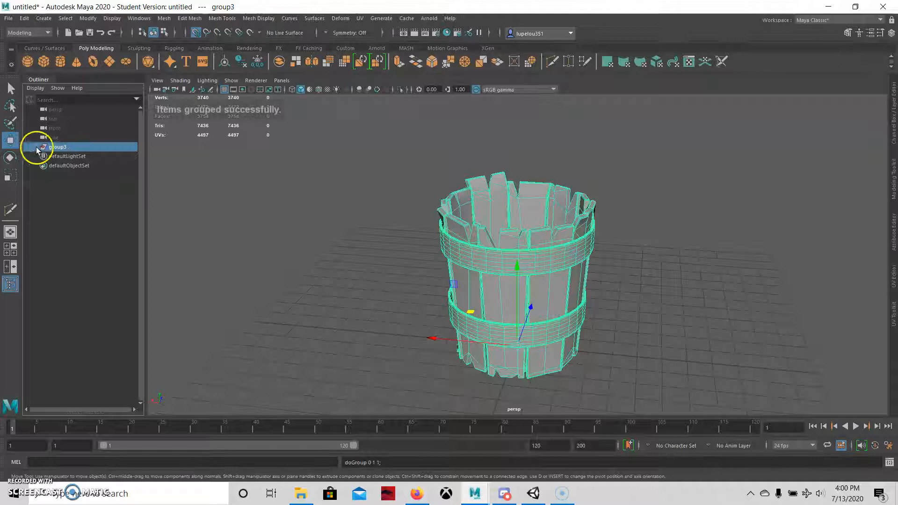
pyautogui.click(41, 156)
pyautogui.click(49, 166)
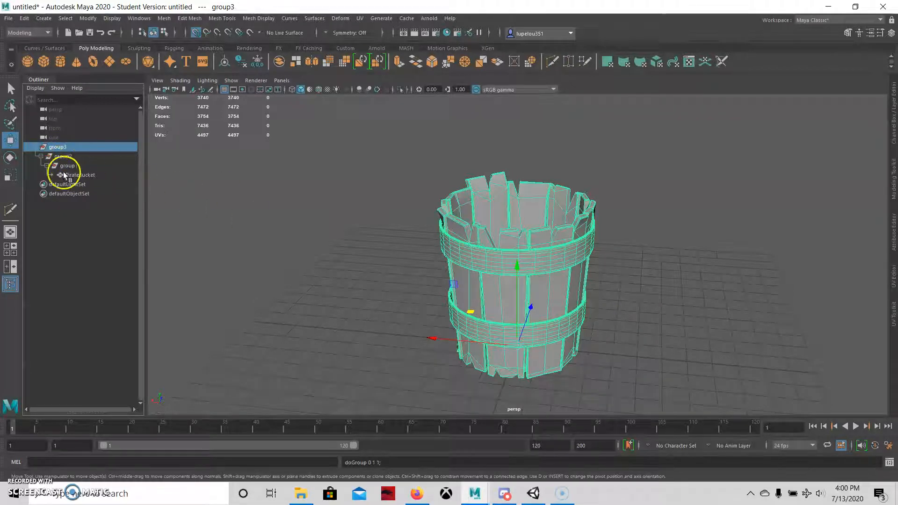
# Step: Move PirateBucket out of the three nested groups to the top level and freeze its transformations
pyautogui.click(79, 176)
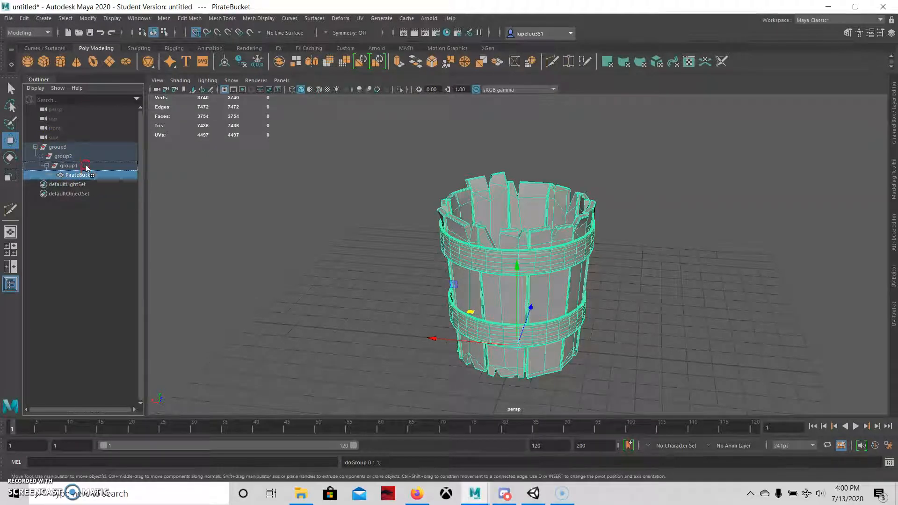
pyautogui.moveTo(84, 147); pyautogui.dragTo(85, 148)
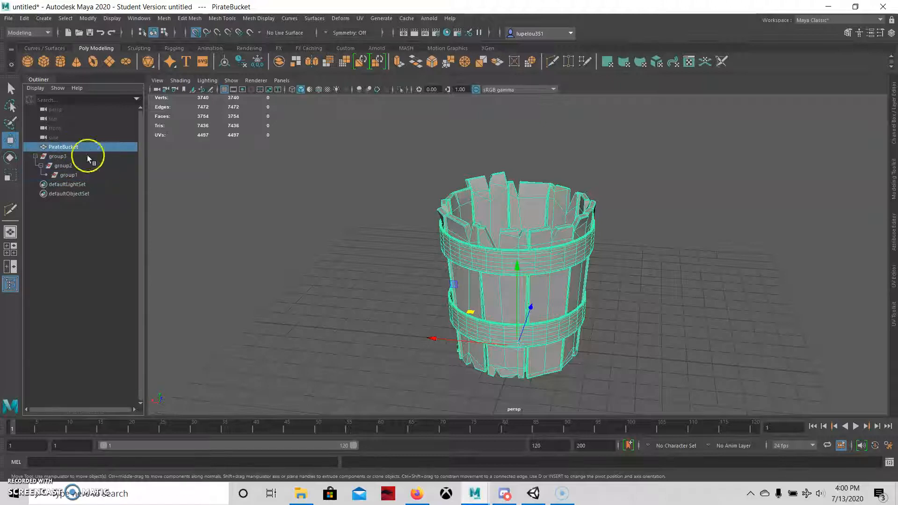
pyautogui.click(257, 62)
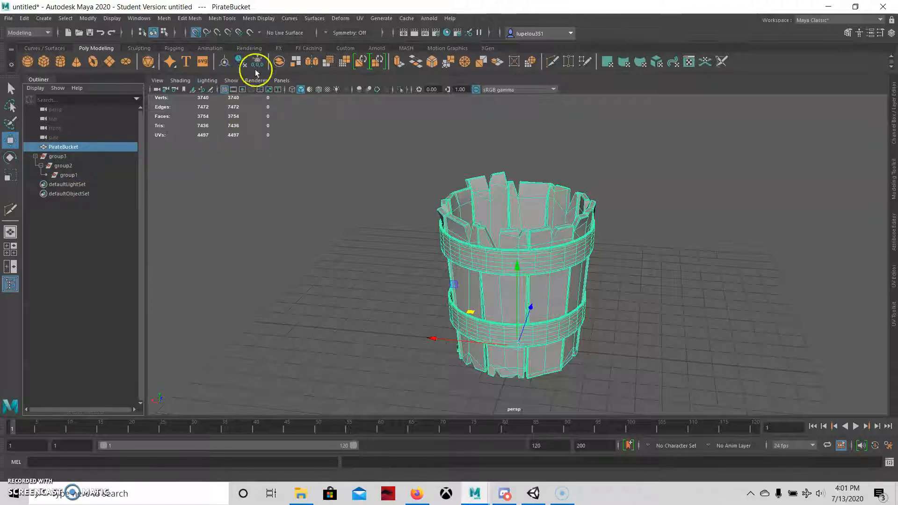
pyautogui.click(892, 112)
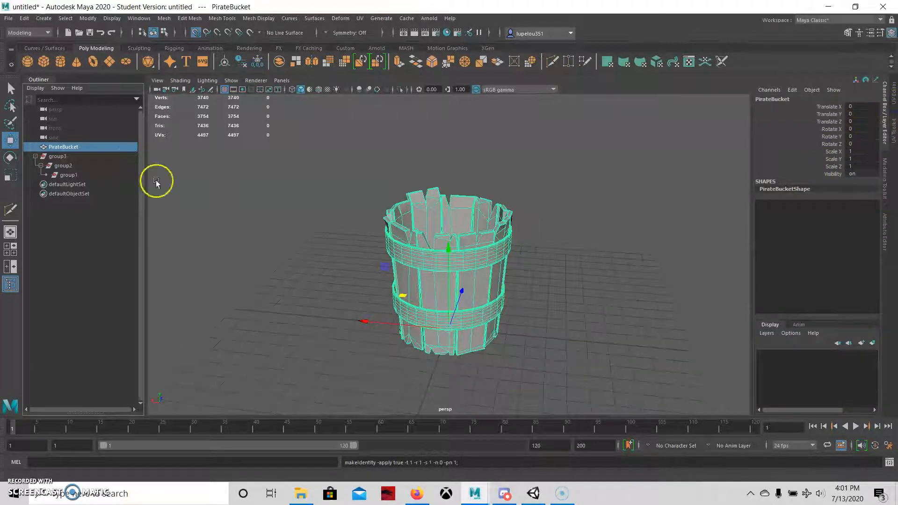
# Step: Delete the empty groups group3, group2 and group1 left in the Outliner
pyautogui.click(60, 157)
pyautogui.keyDown('shift'); pyautogui.click(73, 176); pyautogui.keyUp('shift')
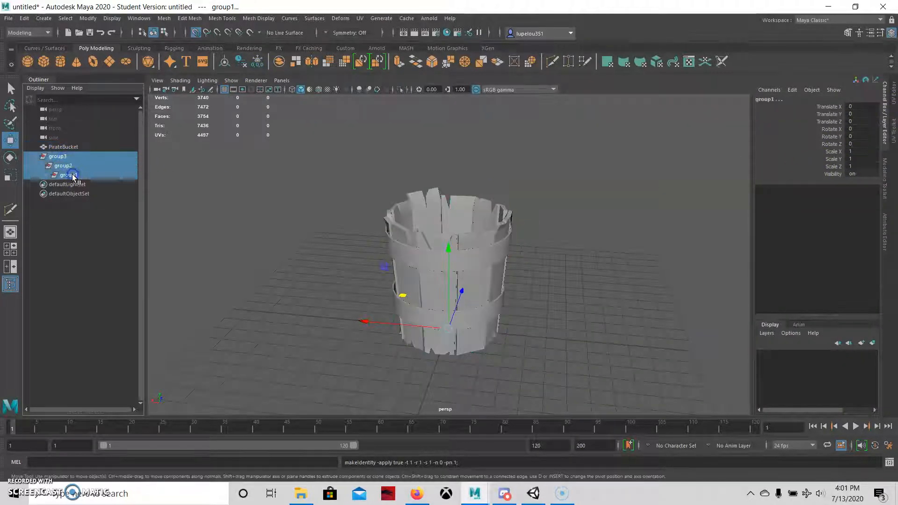
pyautogui.press('Delete')
# Step: Select PirateBucket, group it twice and expand both group levels
pyautogui.click(60, 148)
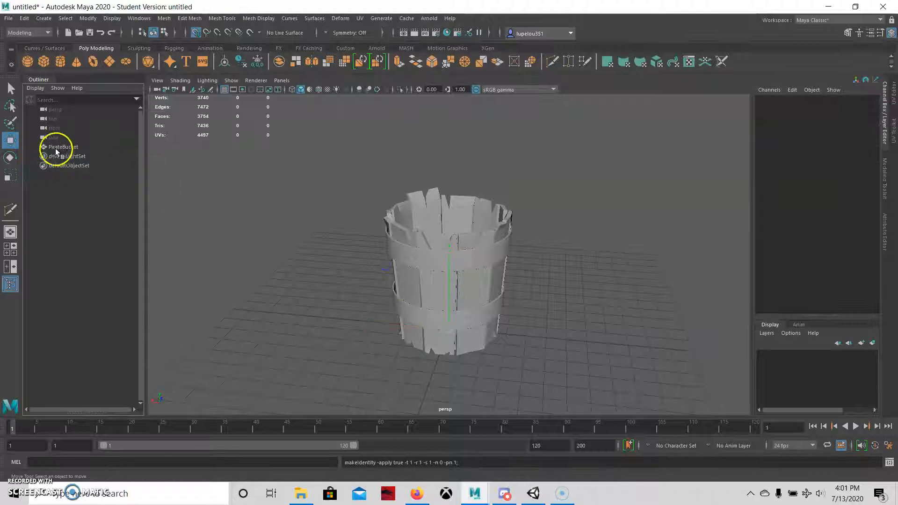
pyautogui.moveTo(379, 299)
pyautogui.keyDown('alt'); pyautogui.mouseDown()
pyautogui.moveTo(390, 262)
pyautogui.moveTo(389, 291)
pyautogui.mouseUp(); pyautogui.keyUp('alt')
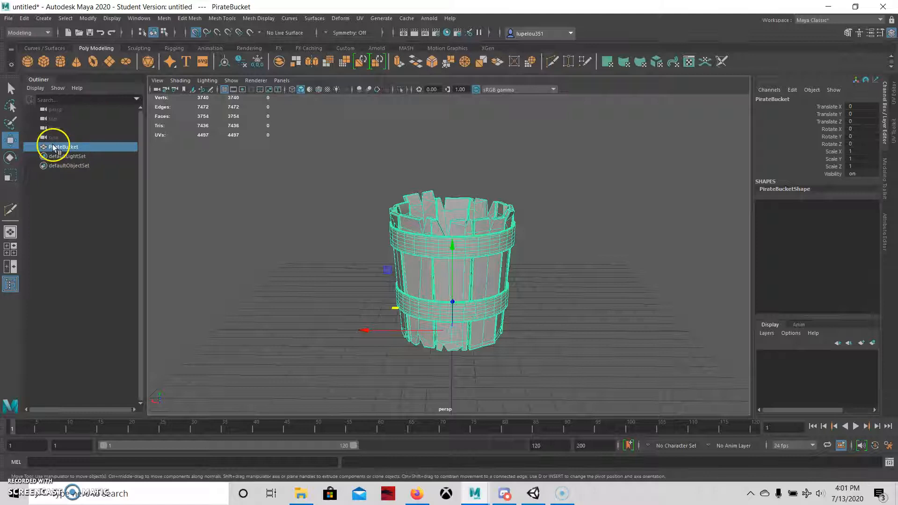
pyautogui.hotkey('ctrl', 'g')
pyautogui.hotkey('ctrl', 'g')
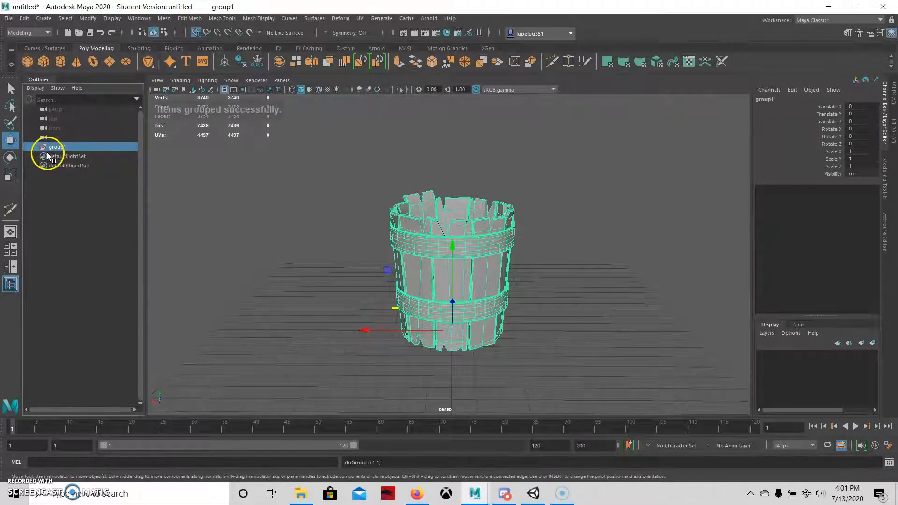
pyautogui.click(36, 148)
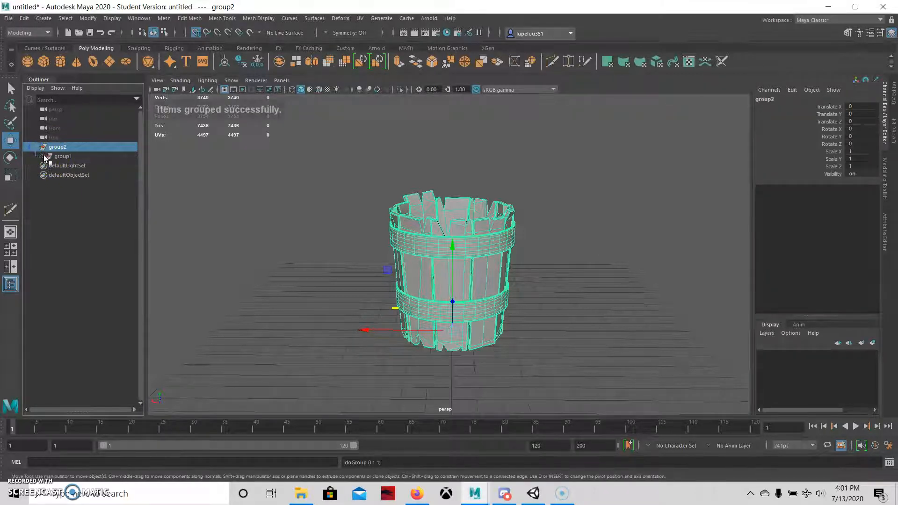
pyautogui.click(40, 157)
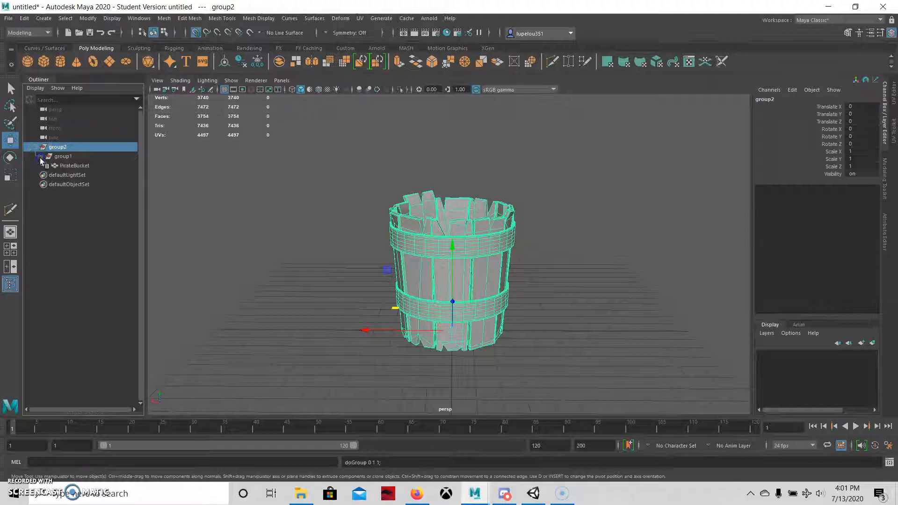
# Step: Unparent PirateBucket from group1 and group2 to the top level, leaving the bucket selected
pyautogui.click(67, 166)
pyautogui.moveTo(70, 167); pyautogui.dragTo(130, 153, button='middle')
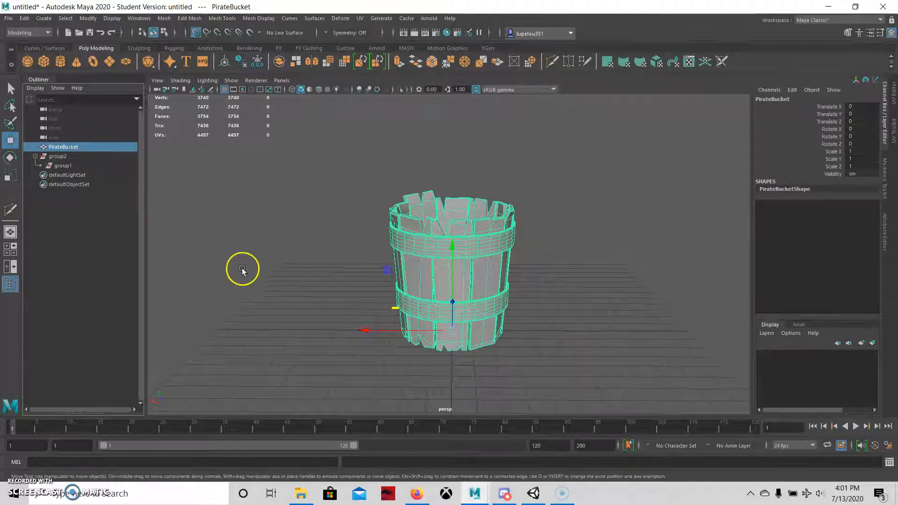
pyautogui.click(599, 291)
pyautogui.click(474, 303)
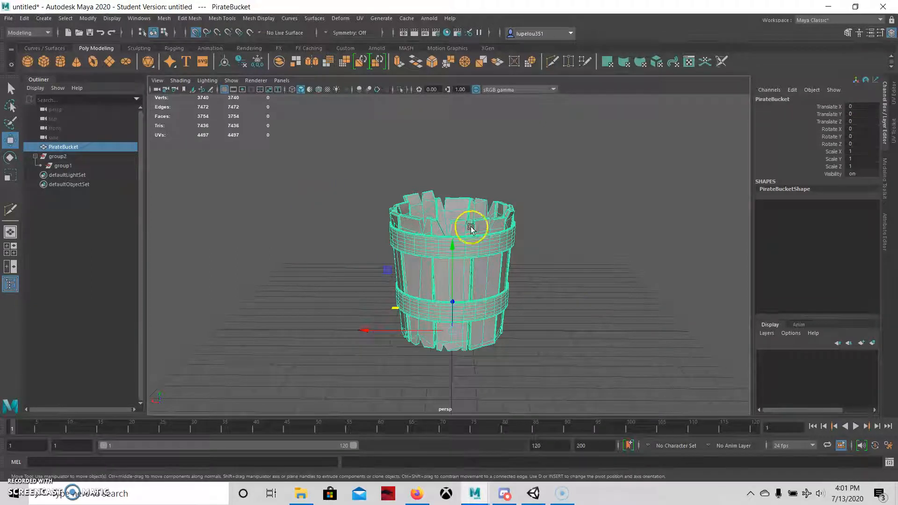